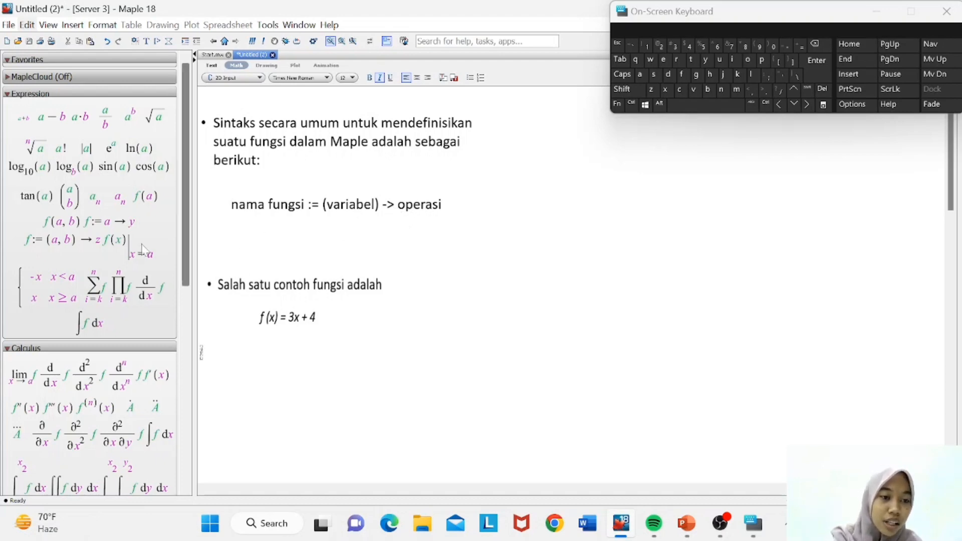
- Insert the two-variable function template under the 3x + 4 example and start a definition below it with f := (x)
{"action": "left_click", "coordinate": [61, 245]}
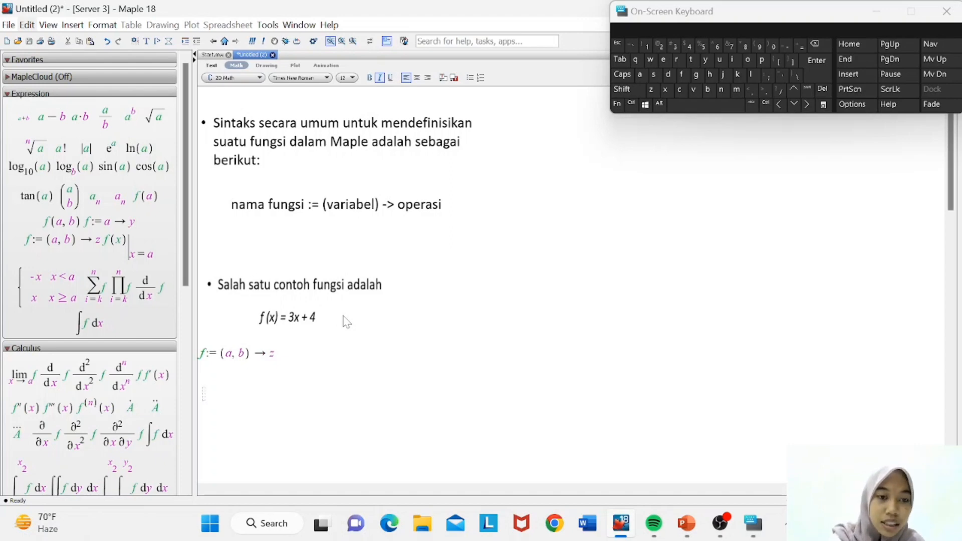
{"action": "type", "text": "f"}
{"action": "key", "text": "shift"}
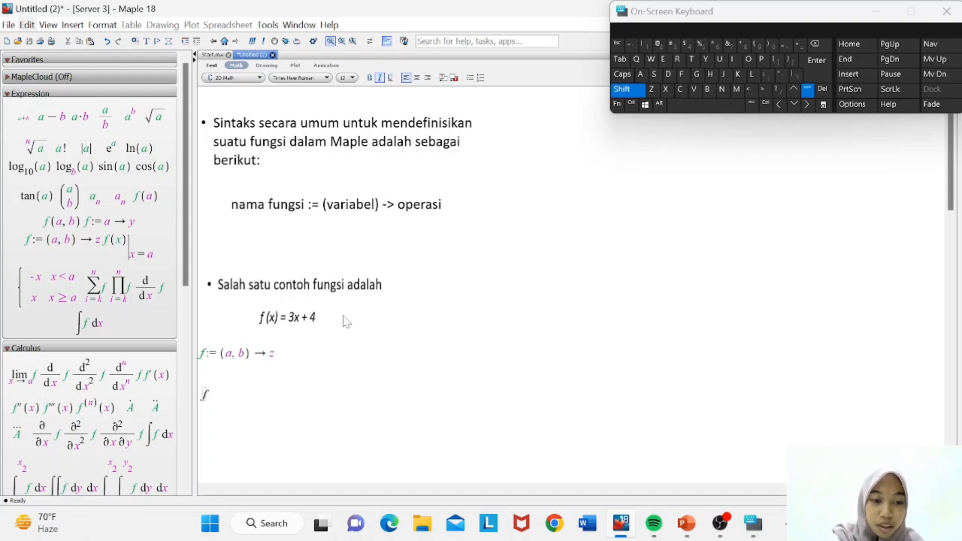
{"action": "type", "text": ":="}
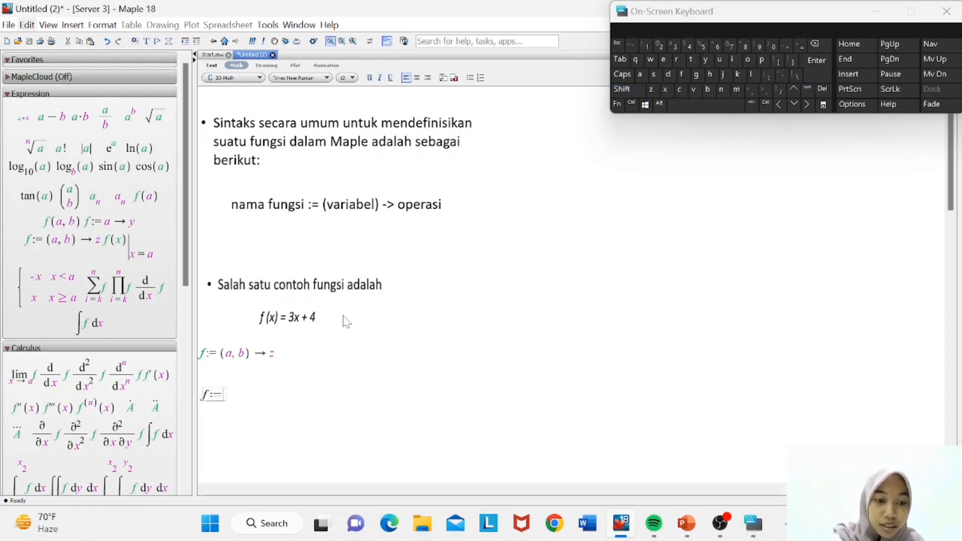
{"action": "key", "text": "shift"}
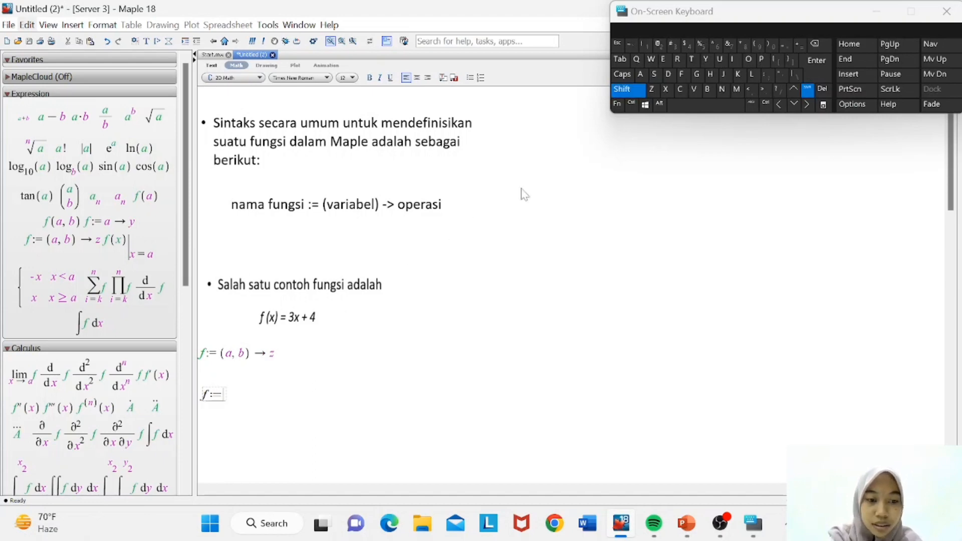
{"action": "left_click", "coordinate": [759, 46]}
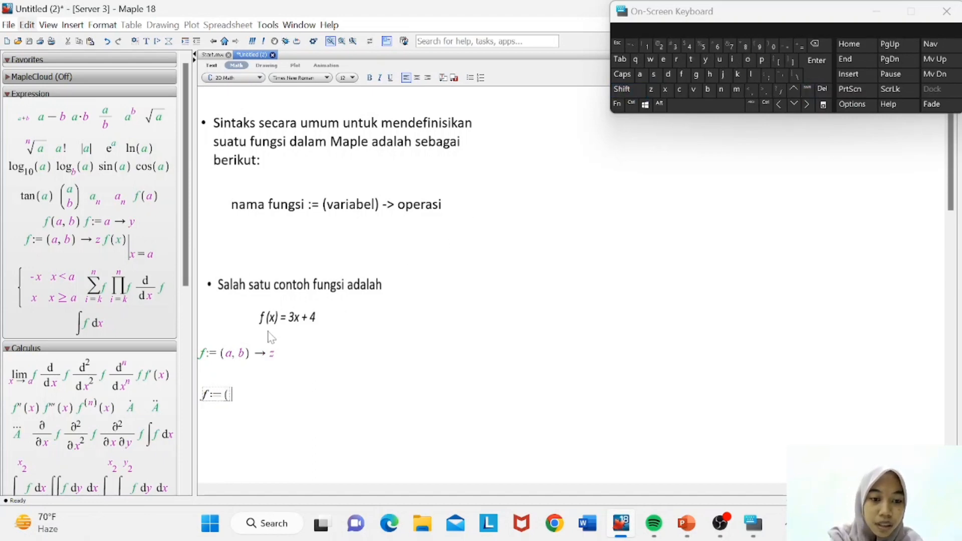
{"action": "type", "text": "x"}
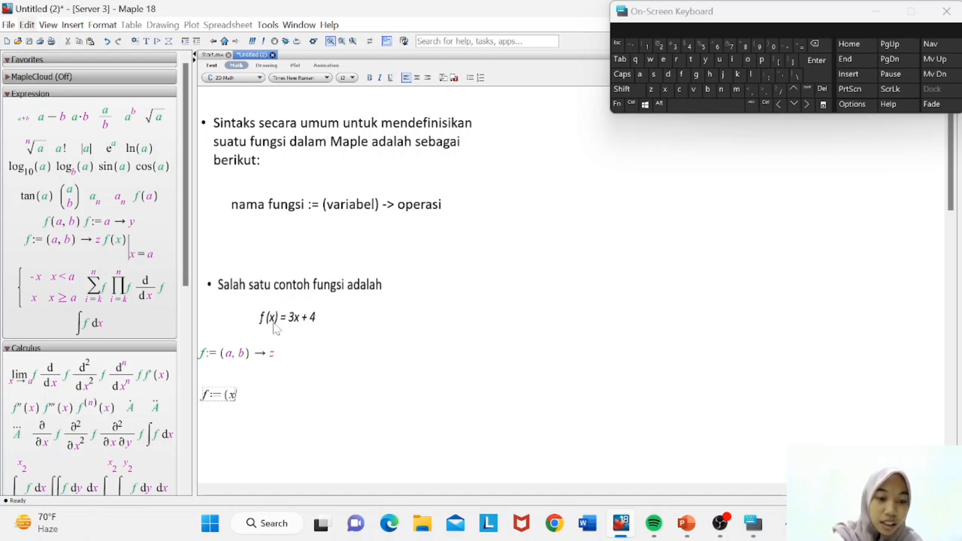
{"action": "type", "text": ")"}
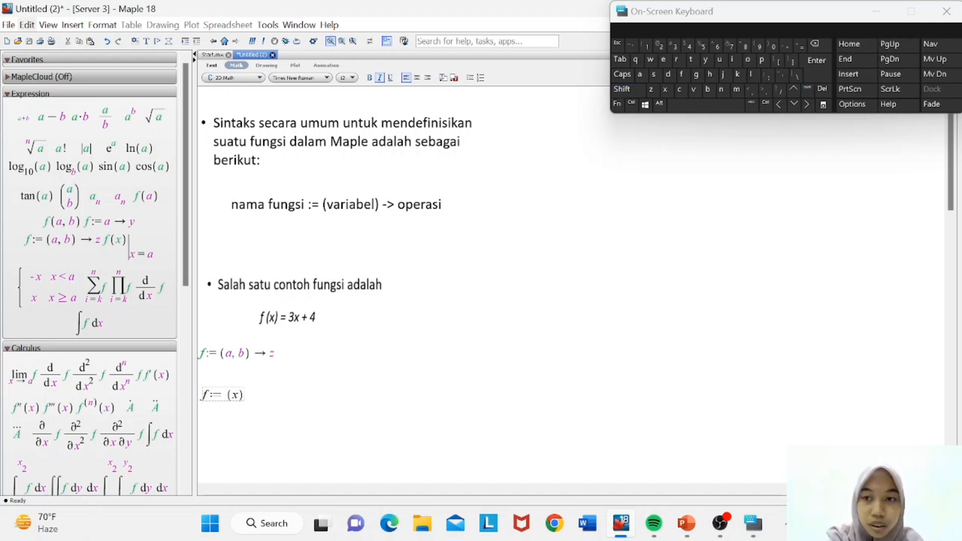
- Complete the f := (x) definition with the mapping arrow and the operation 3*x+4, and evaluate it
{"action": "type", "text": "-"}
{"action": "key", "text": "shift"}
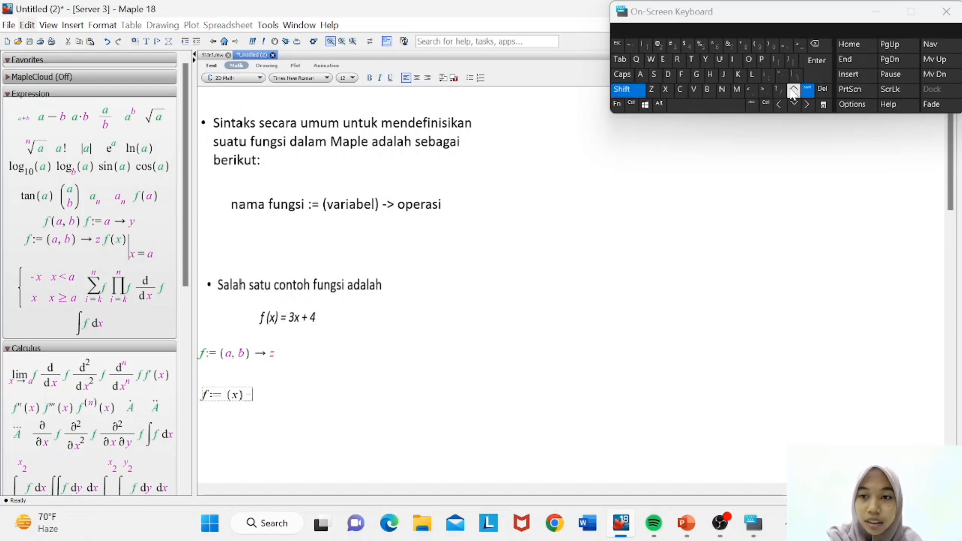
{"action": "left_click", "coordinate": [764, 90]}
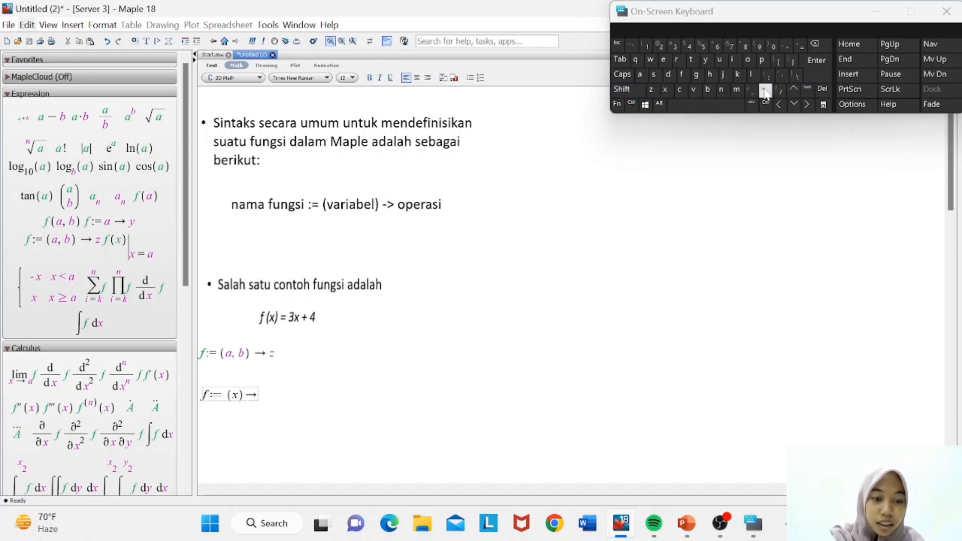
{"action": "type", "text": "3"}
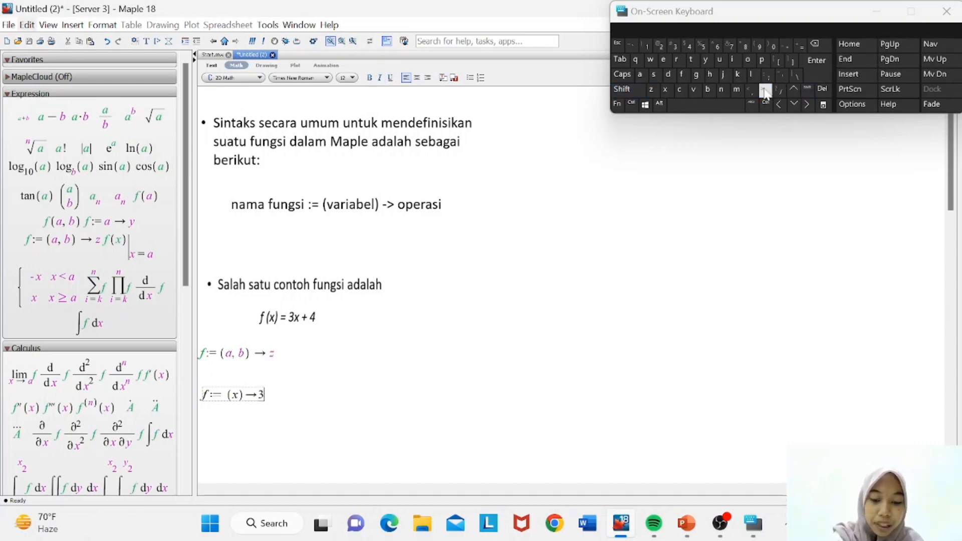
{"action": "type", "text": "*"}
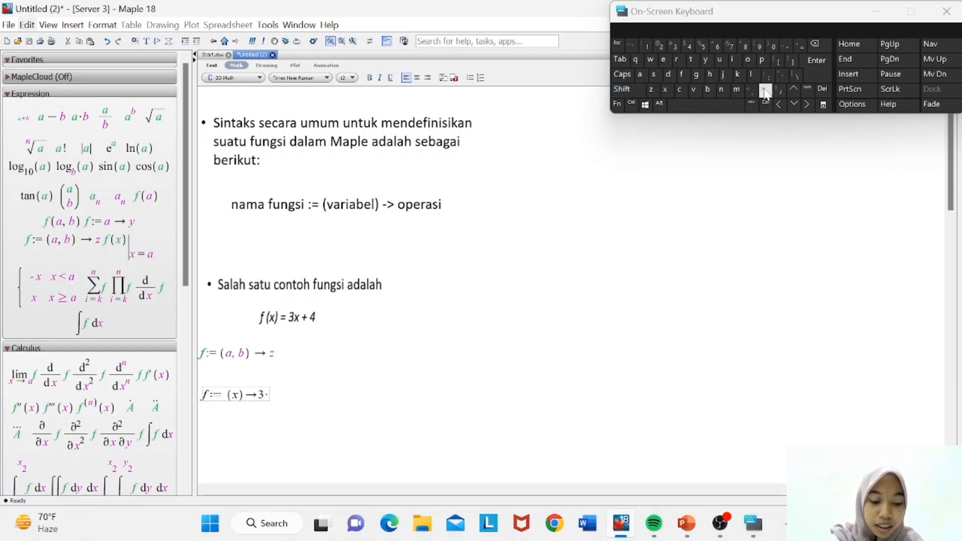
{"action": "type", "text": "x"}
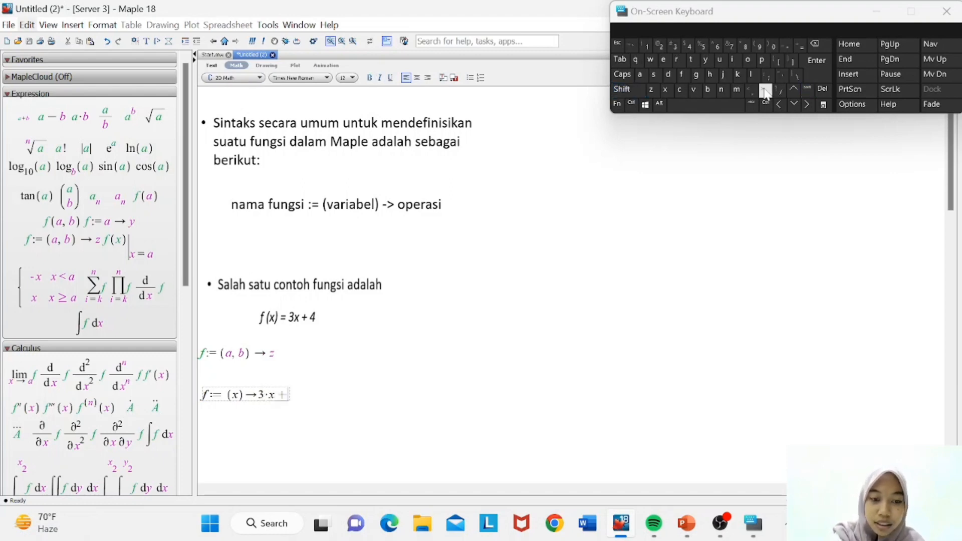
{"action": "type", "text": "+4"}
{"action": "key", "text": "Return"}
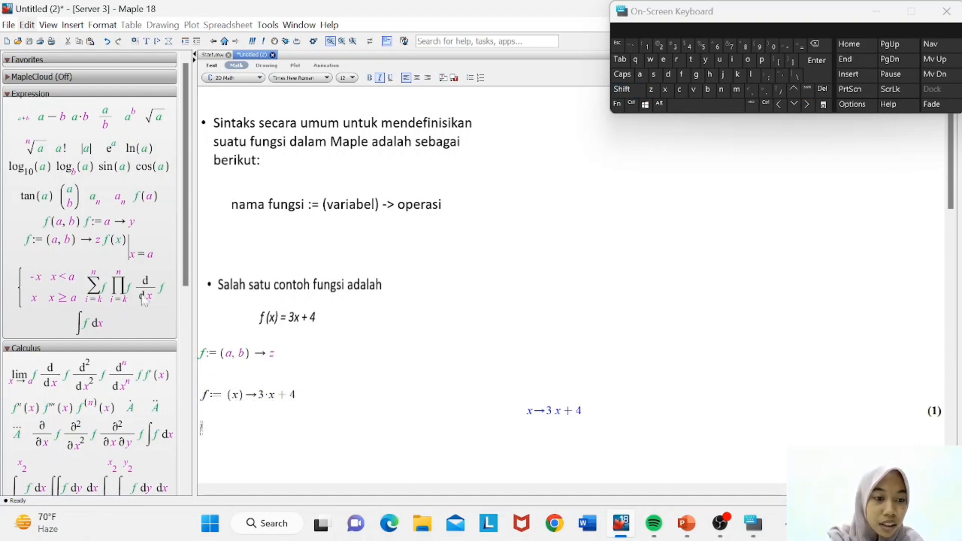
- Insert another two-variable function template, fill it in as f := (x) → 3*x+4 with only one variable, and evaluate it
{"action": "left_click", "coordinate": [63, 245]}
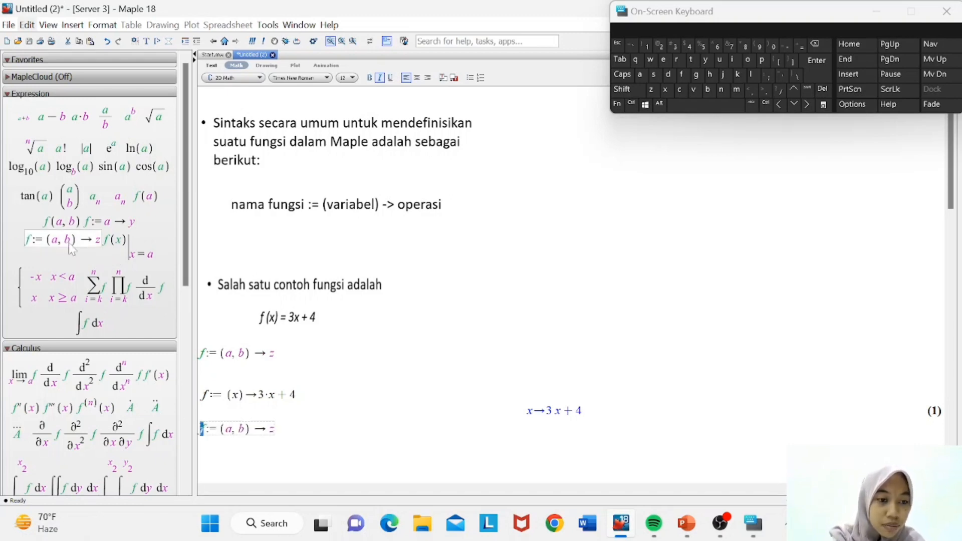
{"action": "type", "text": "f"}
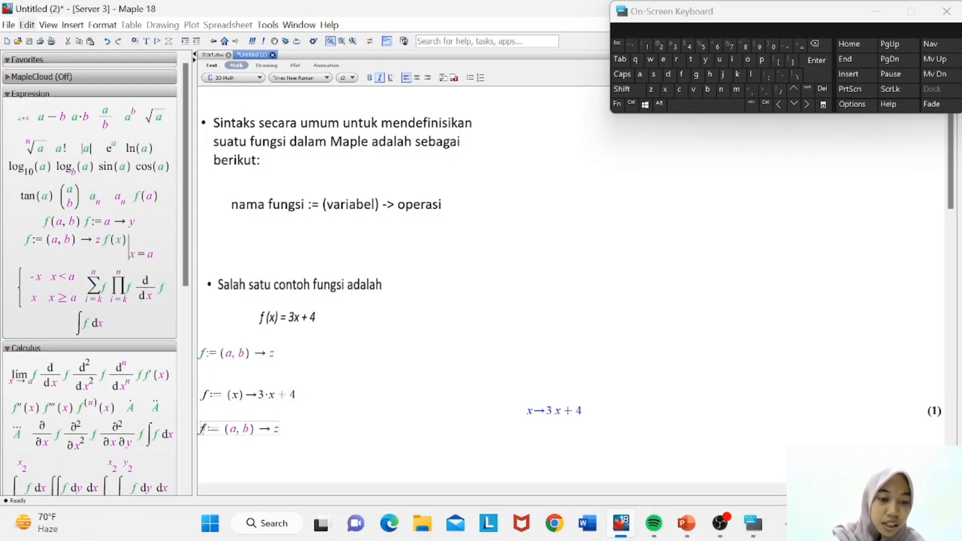
{"action": "key", "text": "BackSpace"}
{"action": "key", "text": "BackSpace"}
{"action": "key", "text": "BackSpace"}
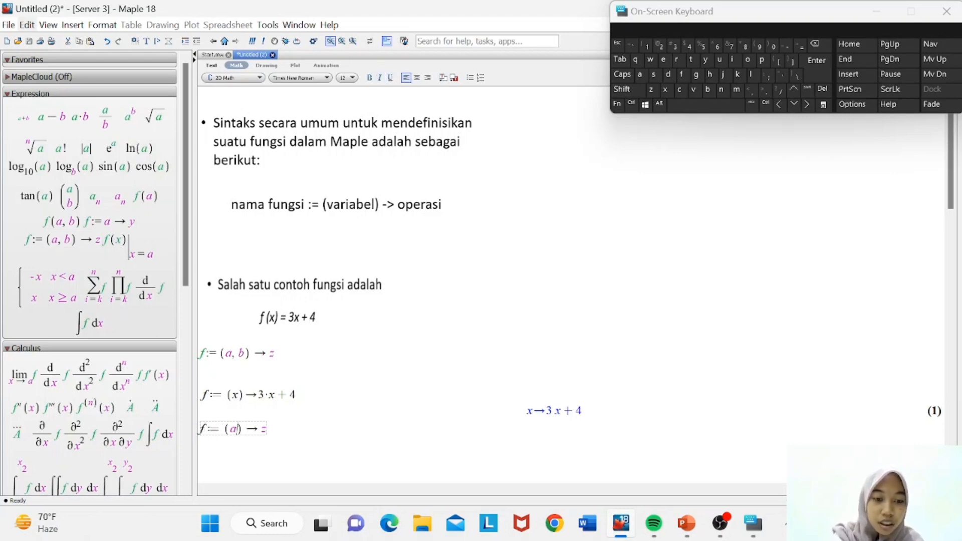
{"action": "type", "text": "x"}
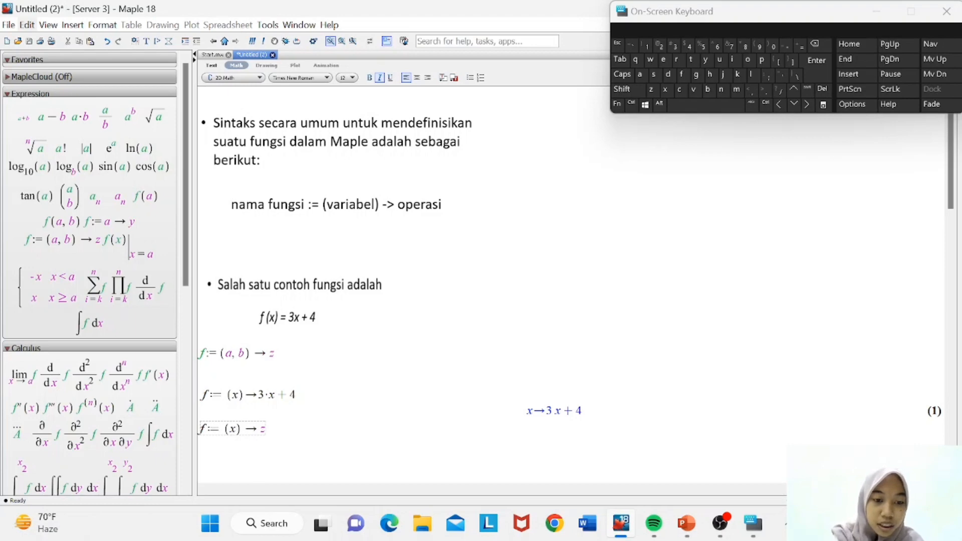
{"action": "key", "text": "Tab"}
{"action": "key", "text": "BackSpace"}
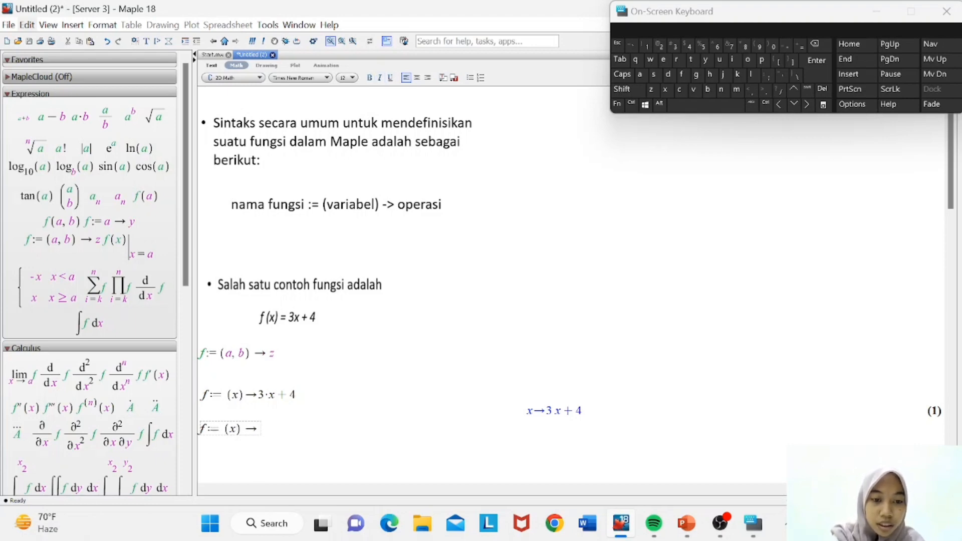
{"action": "type", "text": "3"}
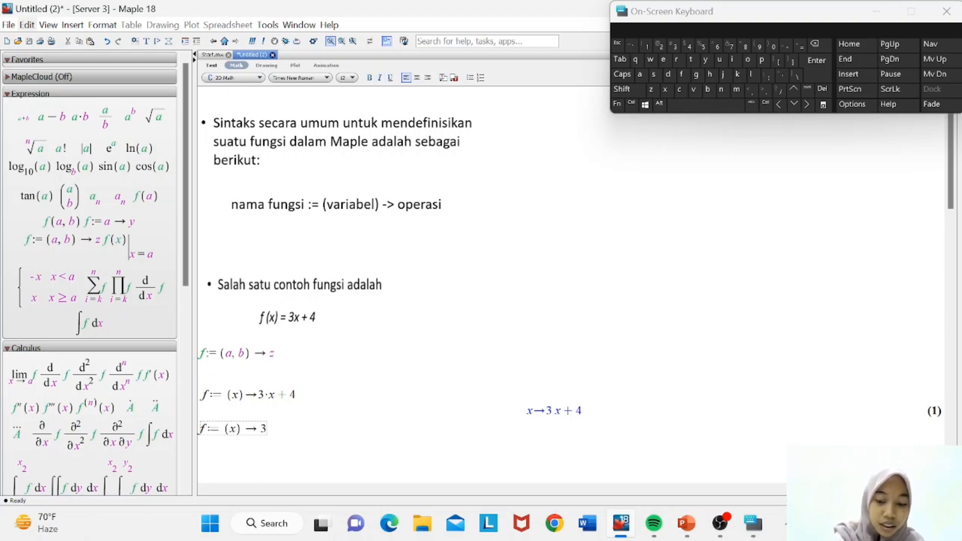
{"action": "type", "text": "*x+4"}
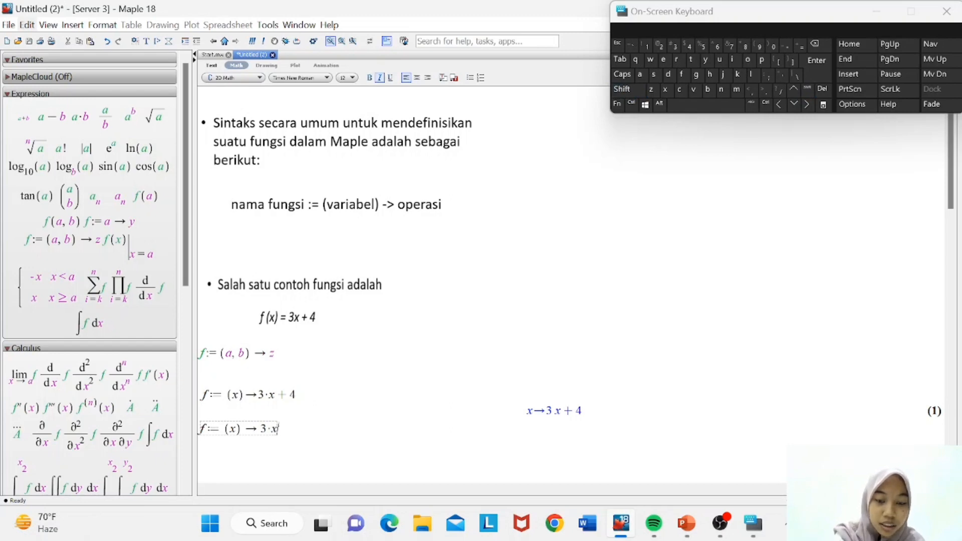
{"action": "key", "text": "Return"}
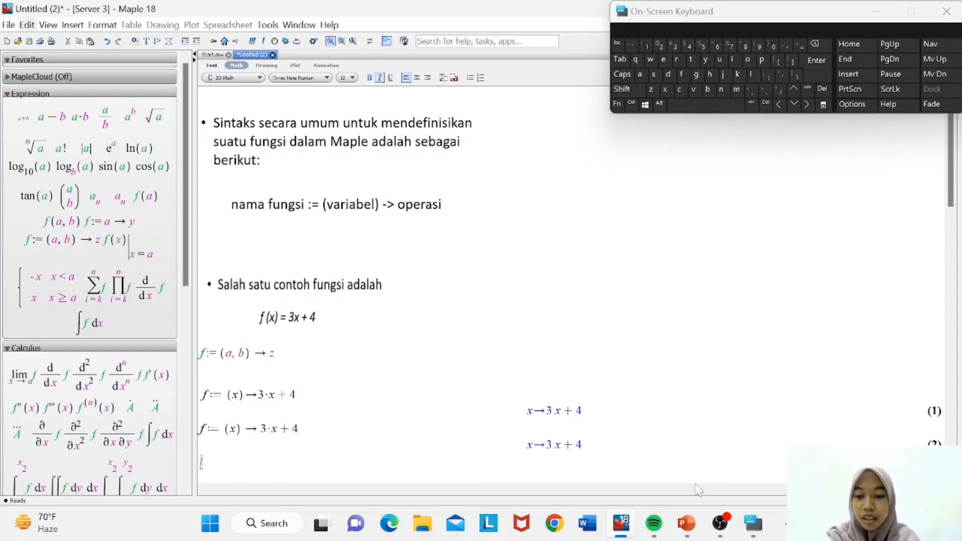
- Switch to the PowerPoint presentation "pertemuan 3." and show the "Contoh Praktek" exercises on slide 7
{"action": "mouse_move", "coordinate": [687, 524]}
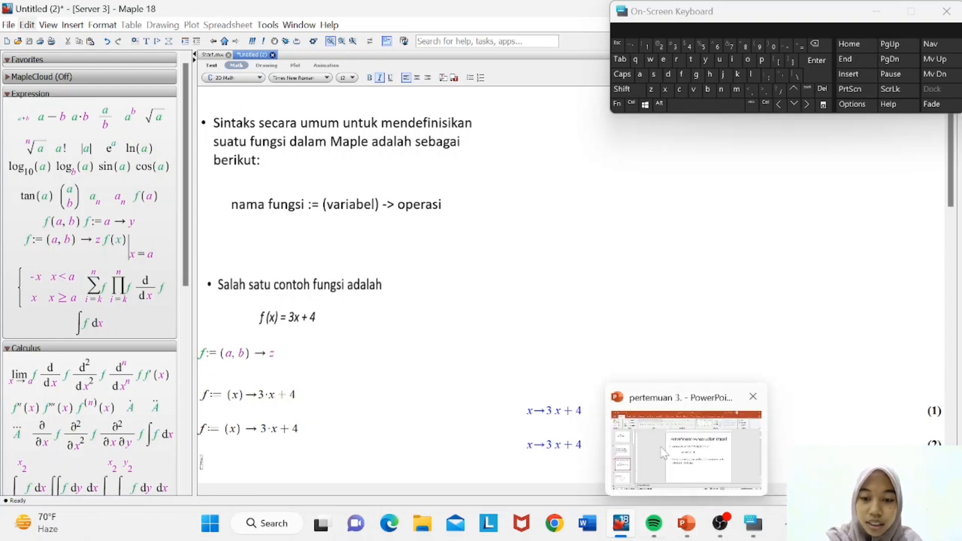
{"action": "left_click", "coordinate": [664, 453]}
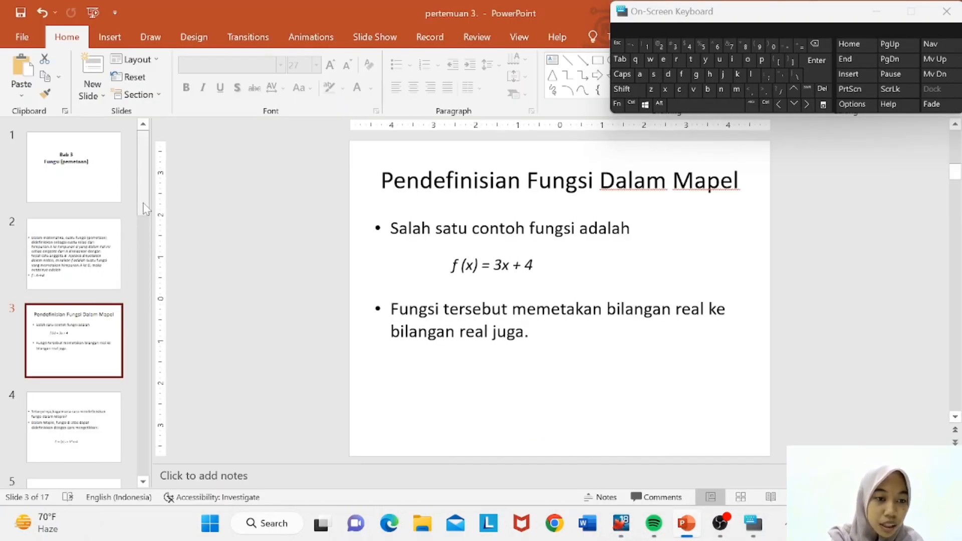
{"action": "left_click_drag", "start_coordinate": [145, 211], "coordinate": [147, 272]}
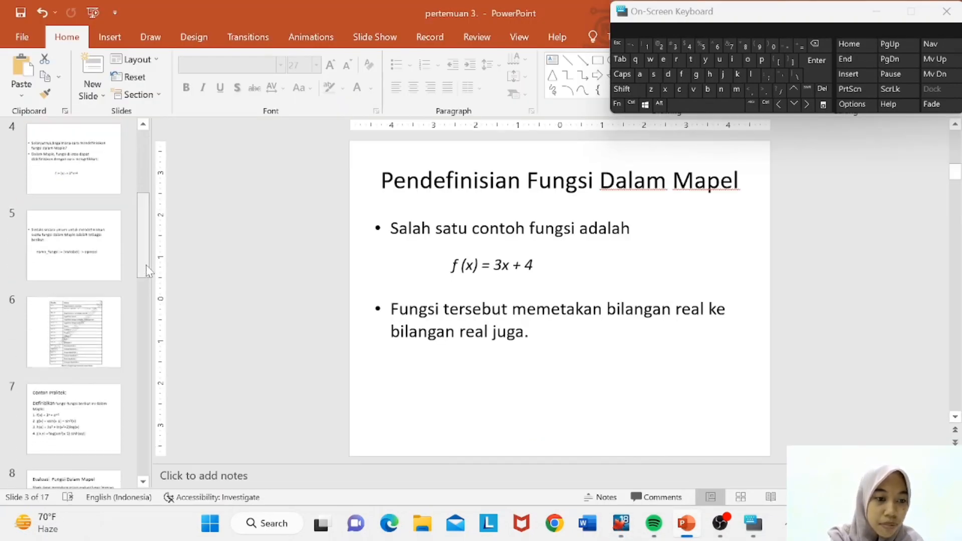
{"action": "left_click", "coordinate": [98, 405]}
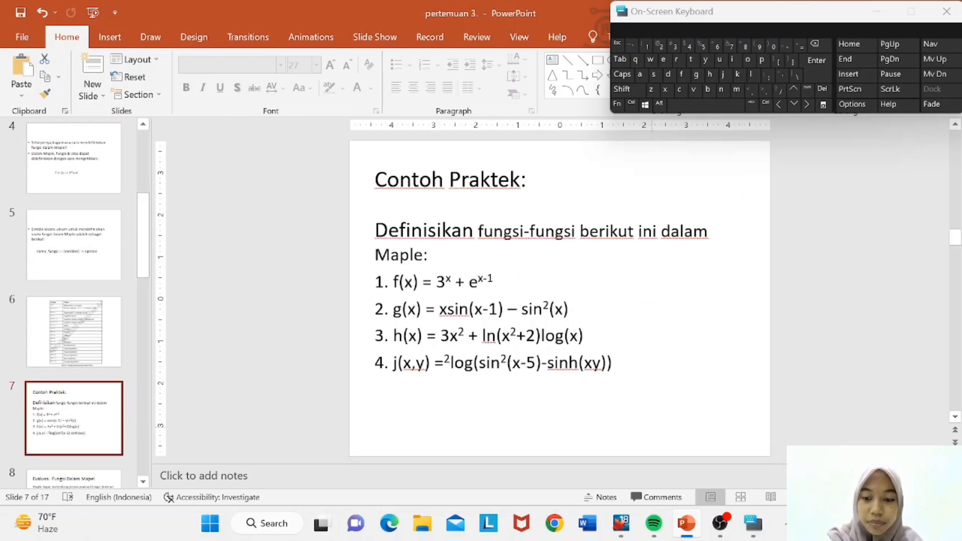
- Switch to the Maple worksheet and start a definition with f := below the list of practice functions
{"action": "left_click", "coordinate": [620, 524]}
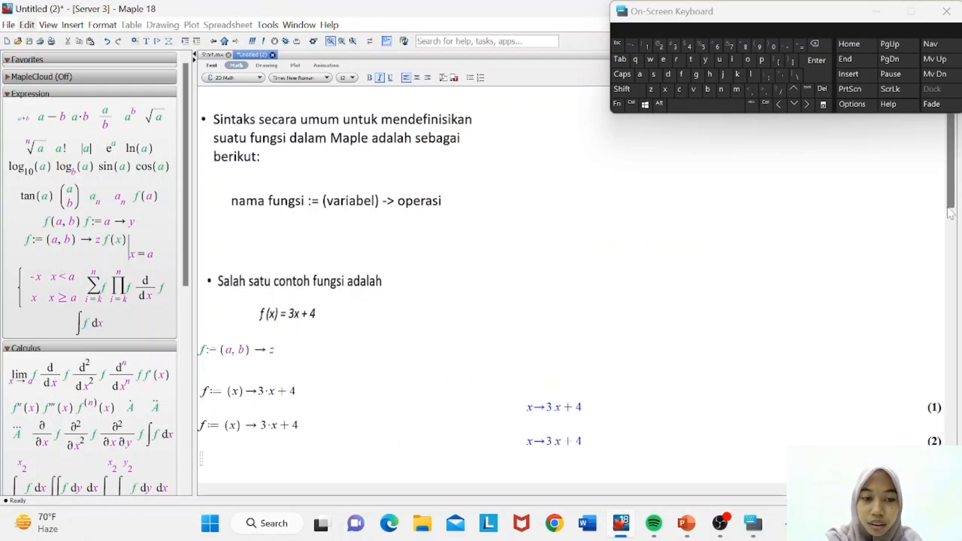
{"action": "scroll", "coordinate": [932, 283], "scroll_direction": "down", "scroll_amount": 10}
{"action": "scroll", "coordinate": [930, 289], "scroll_direction": "down", "scroll_amount": 2}
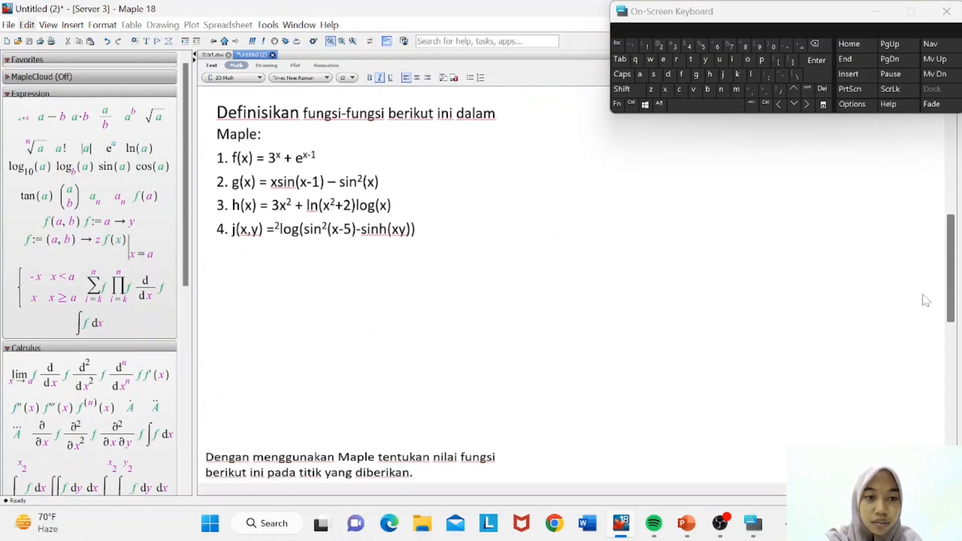
{"action": "scroll", "coordinate": [928, 294], "scroll_direction": "up", "scroll_amount": 1}
{"action": "scroll", "coordinate": [928, 294], "scroll_direction": "up", "scroll_amount": 1}
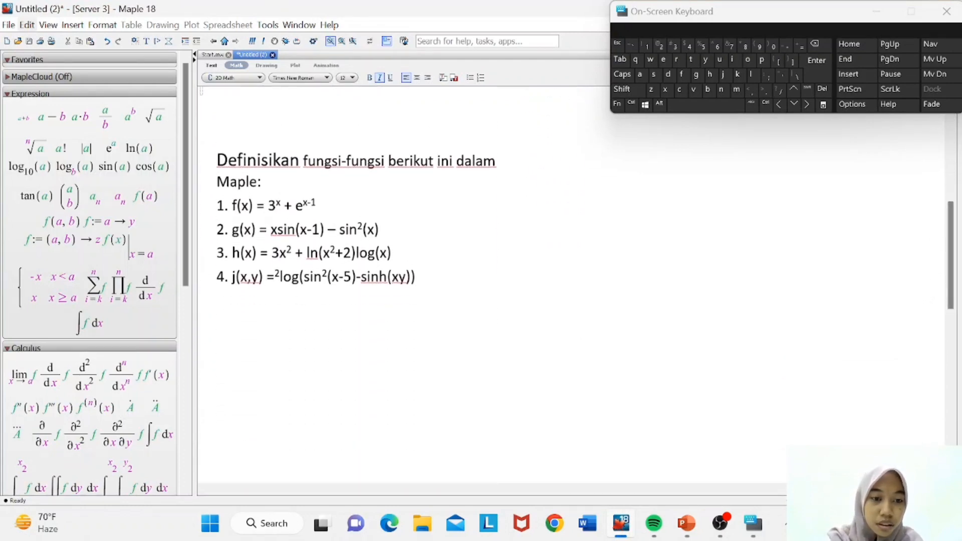
{"action": "left_click", "coordinate": [202, 317]}
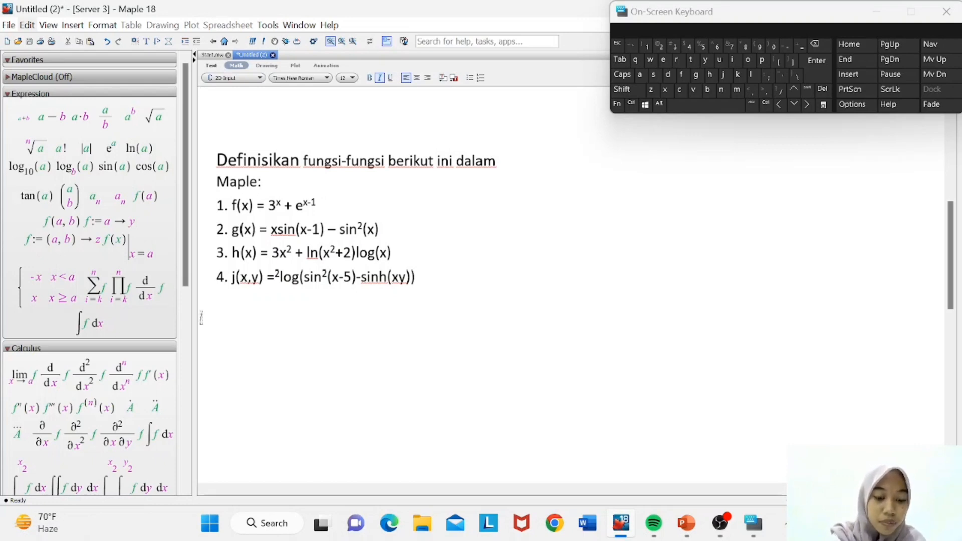
{"action": "type", "text": "f"}
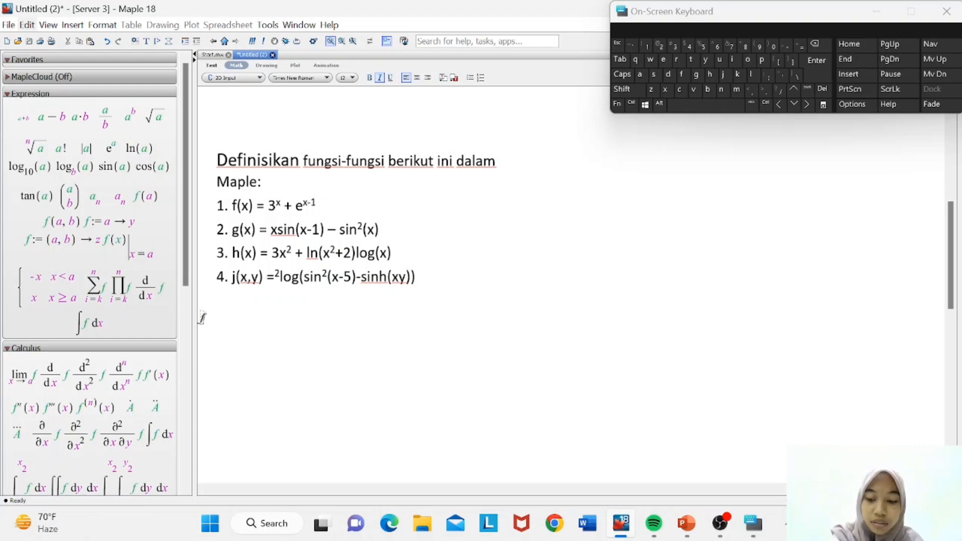
{"action": "type", "text": ":="}
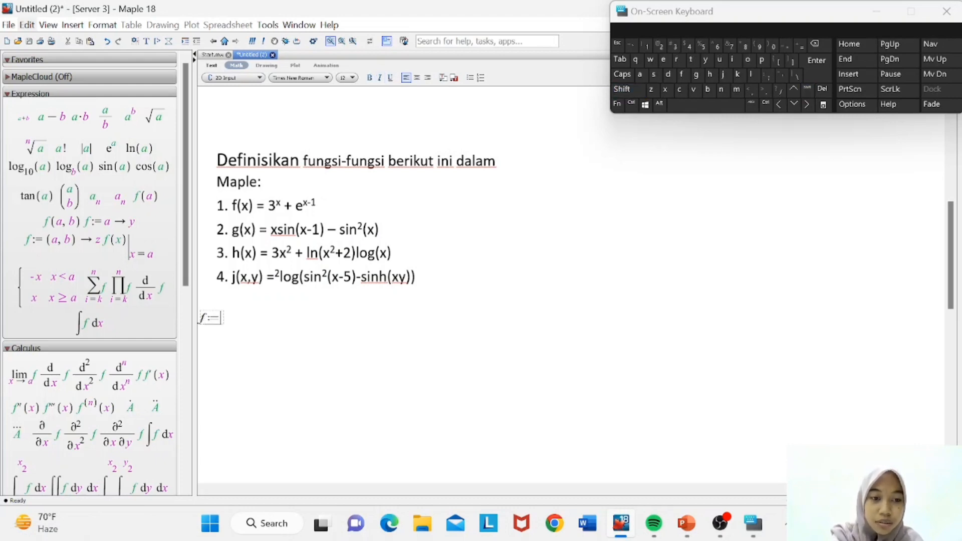
- Add the variable (x) and the mapping arrow to the f := definition
{"action": "left_click", "coordinate": [622, 89]}
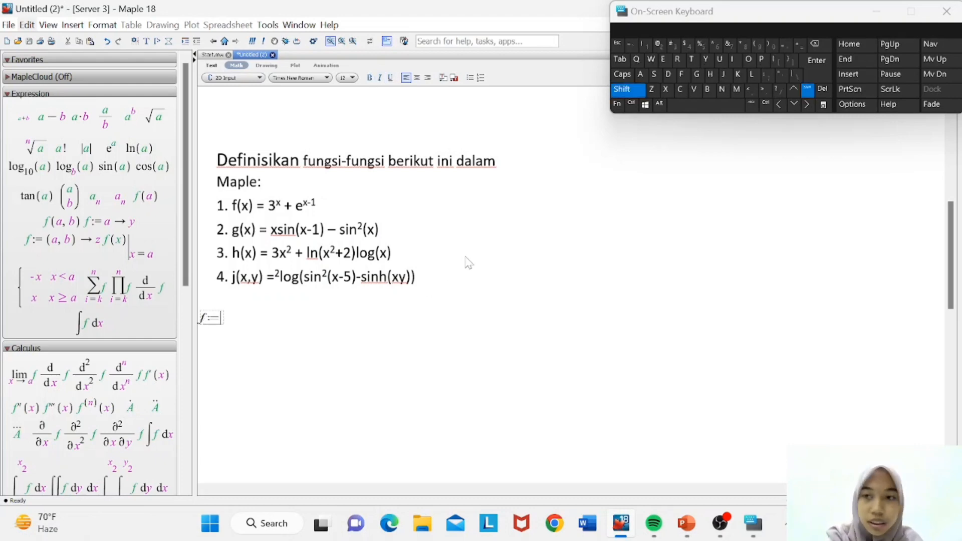
{"action": "left_click", "coordinate": [759, 47]}
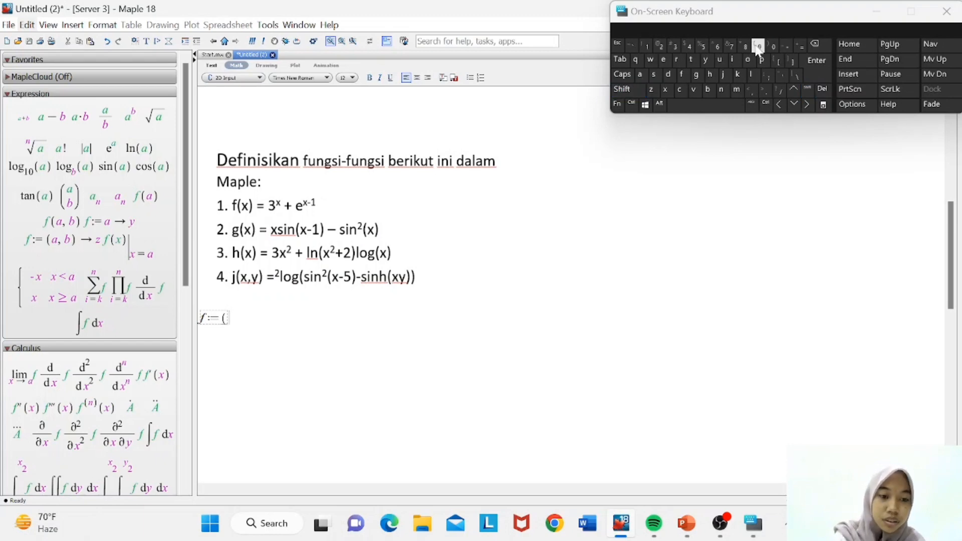
{"action": "type", "text": "x) "}
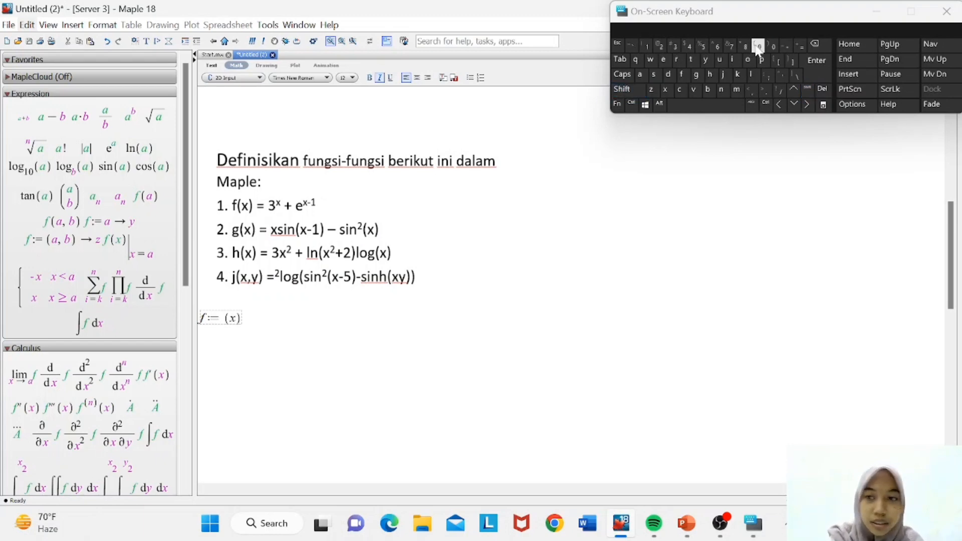
{"action": "type", "text": "-"}
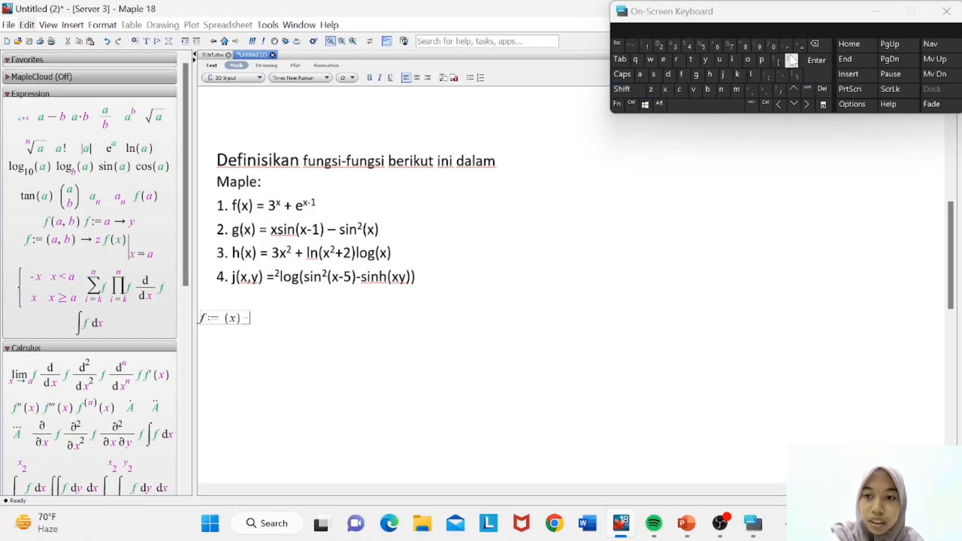
{"action": "left_click", "coordinate": [808, 90]}
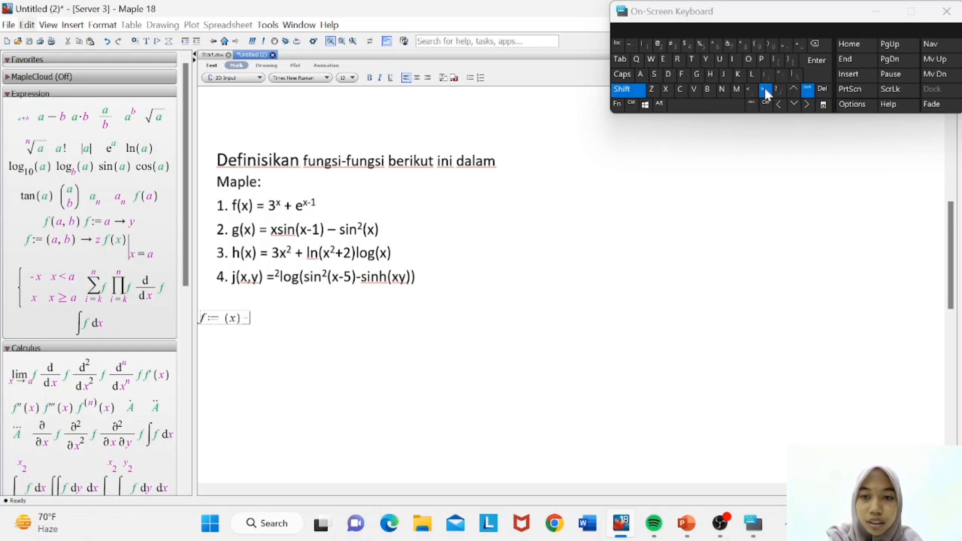
{"action": "left_click", "coordinate": [766, 92]}
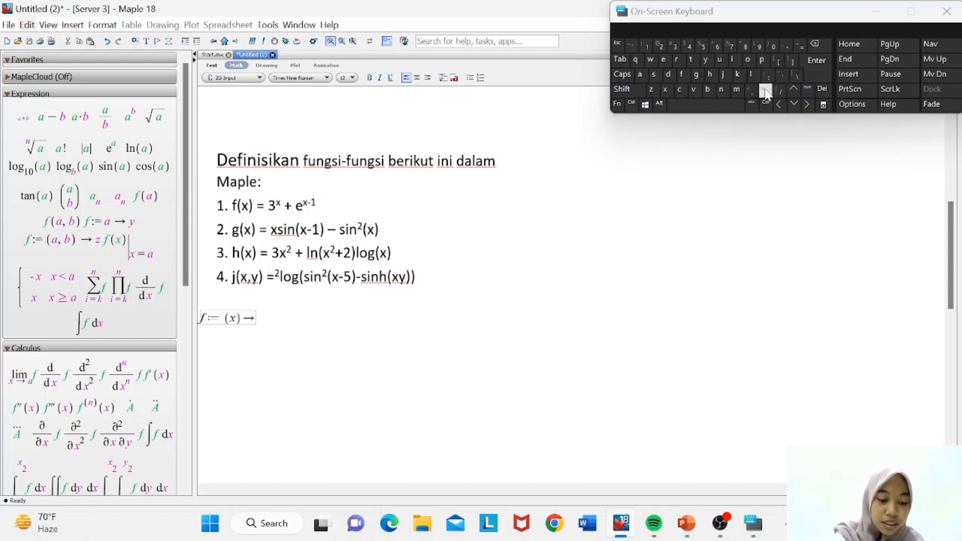
- Enter 3^x as the first term of the operation, followed by a plus sign outside the exponent
{"action": "type", "text": "3"}
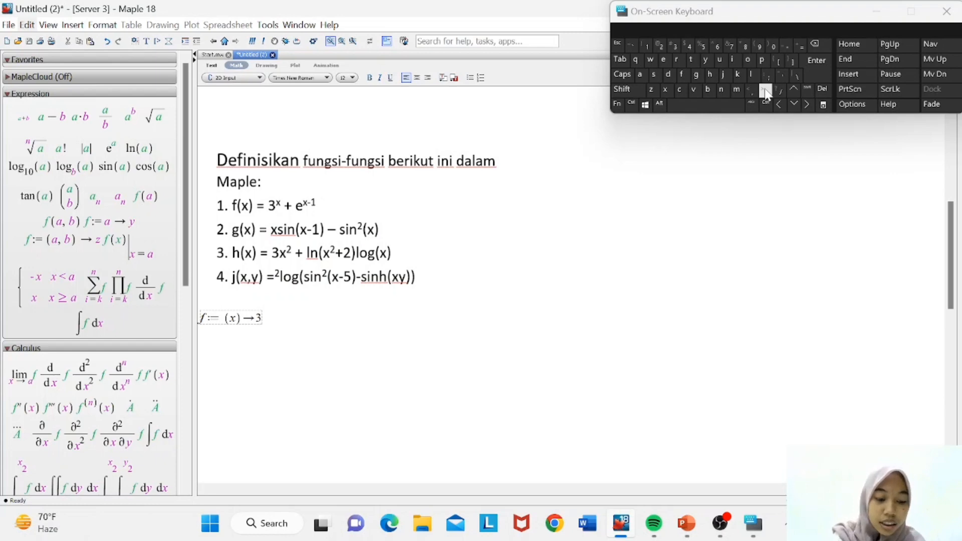
{"action": "left_click", "coordinate": [808, 90]}
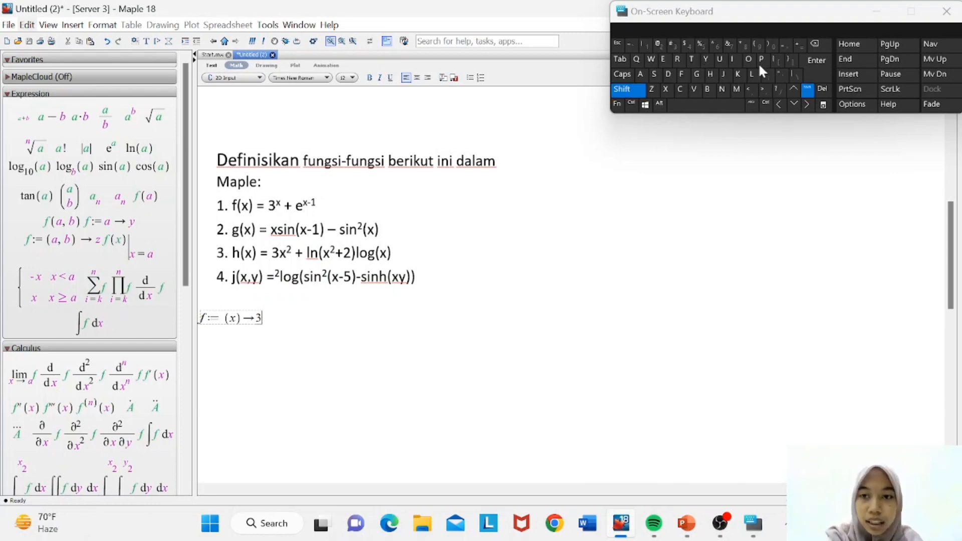
{"action": "left_click", "coordinate": [717, 48]}
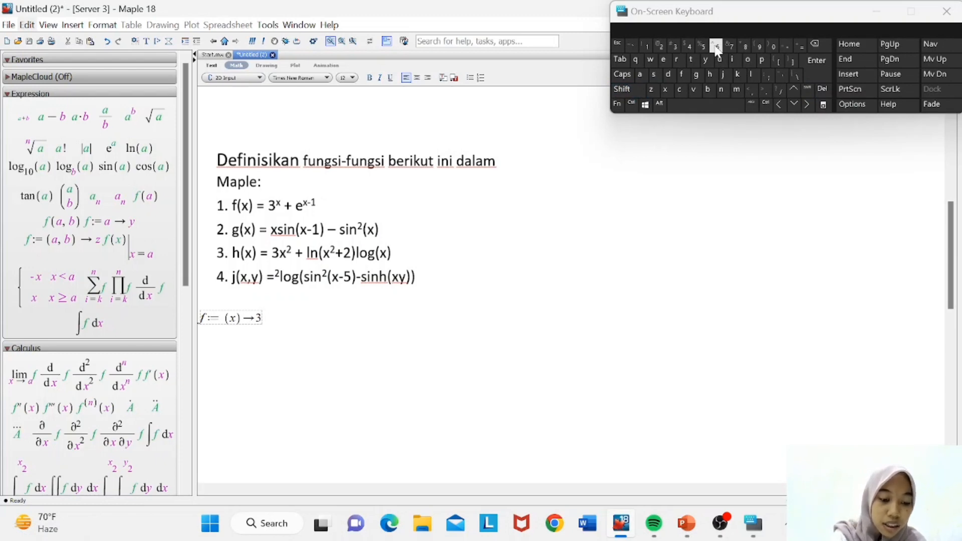
{"action": "type", "text": "x"}
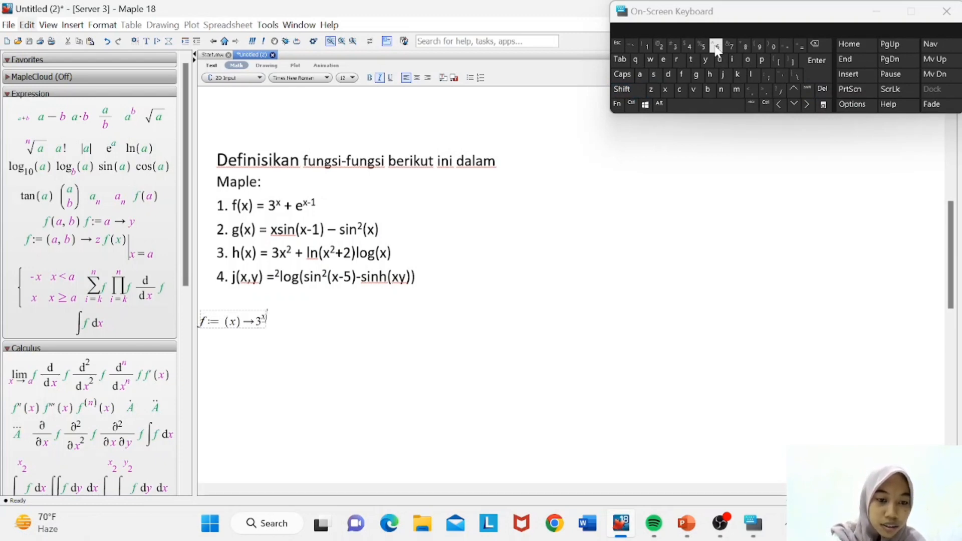
{"action": "type", "text": "+"}
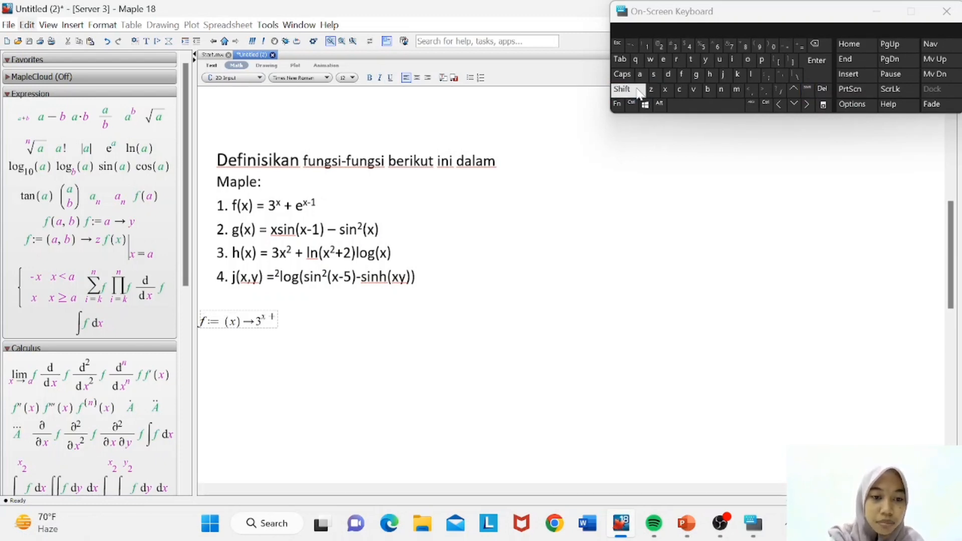
{"action": "key", "text": "BackSpace"}
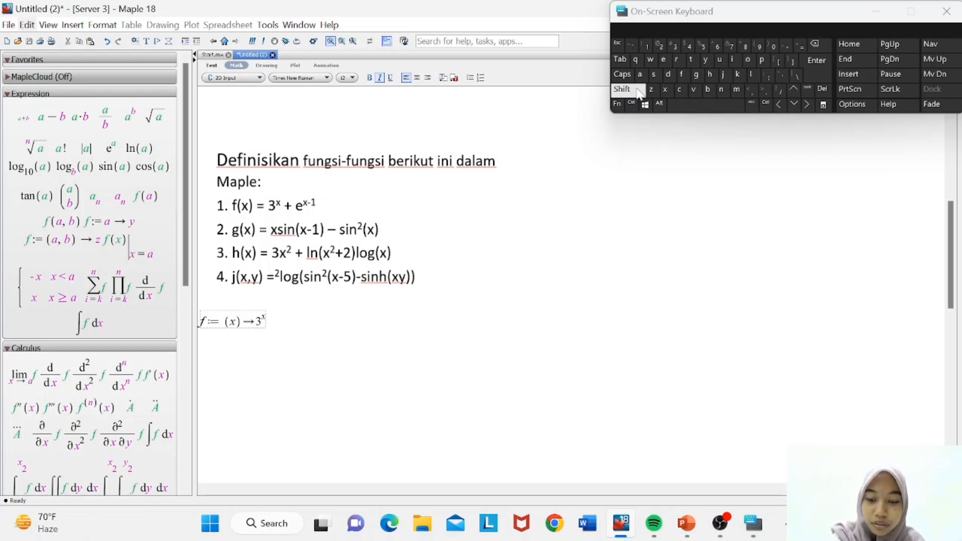
{"action": "key", "text": "Right"}
{"action": "type", "text": "+"}
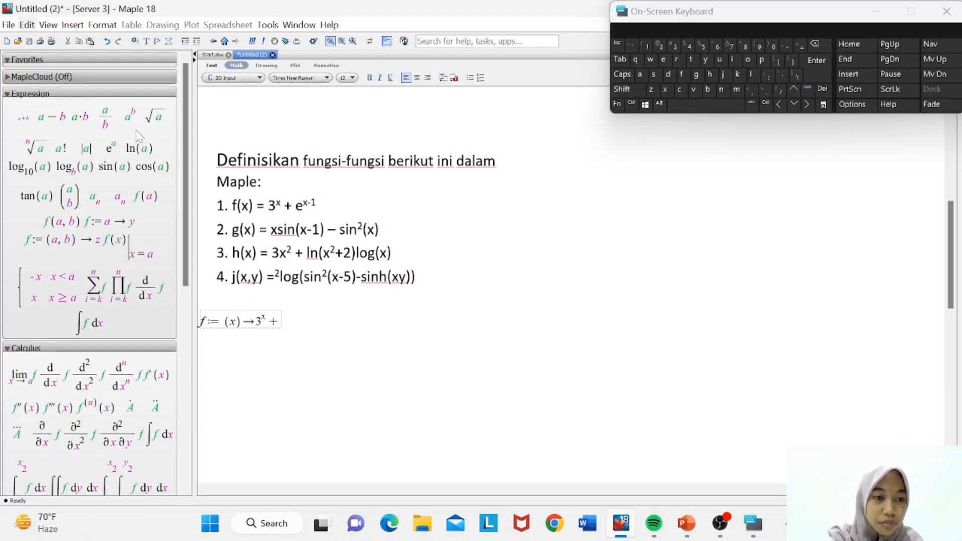
- Add the exponential term e^(x-1) to the f definition and evaluate it
{"action": "left_click", "coordinate": [111, 147]}
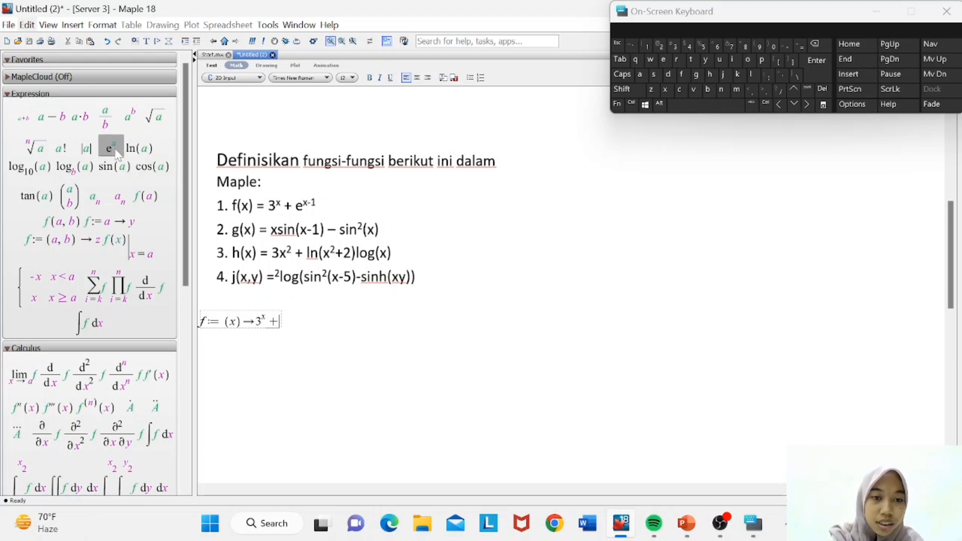
{"action": "type", "text": "x"}
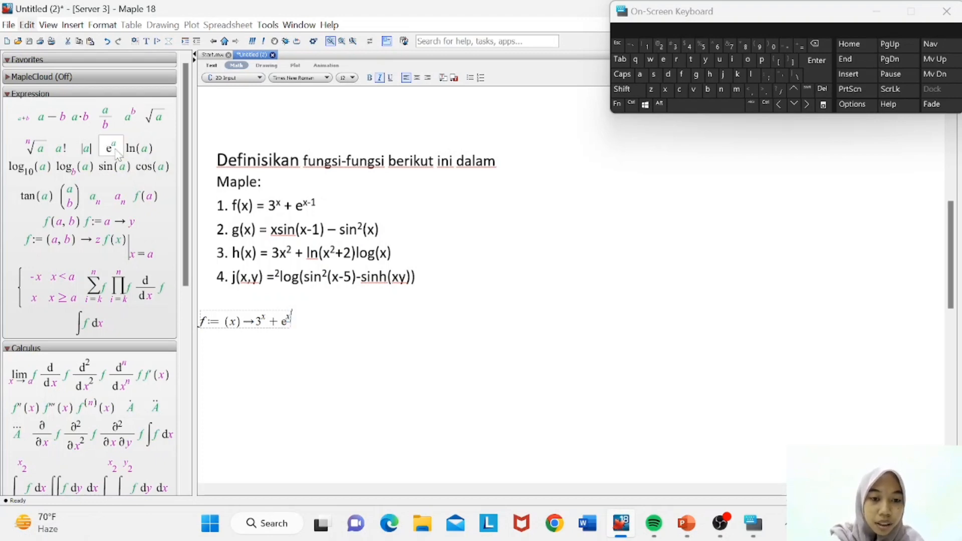
{"action": "type", "text": "-1"}
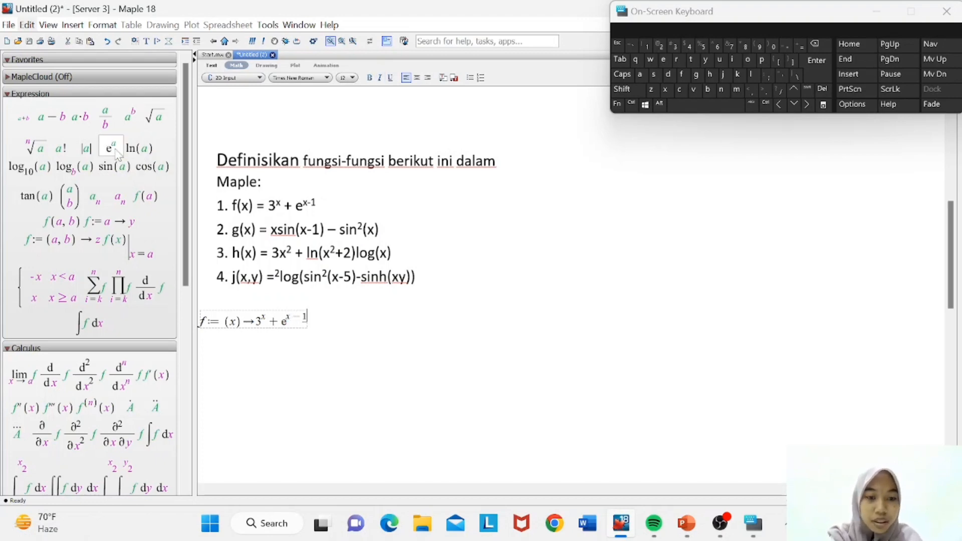
{"action": "key", "text": "Return"}
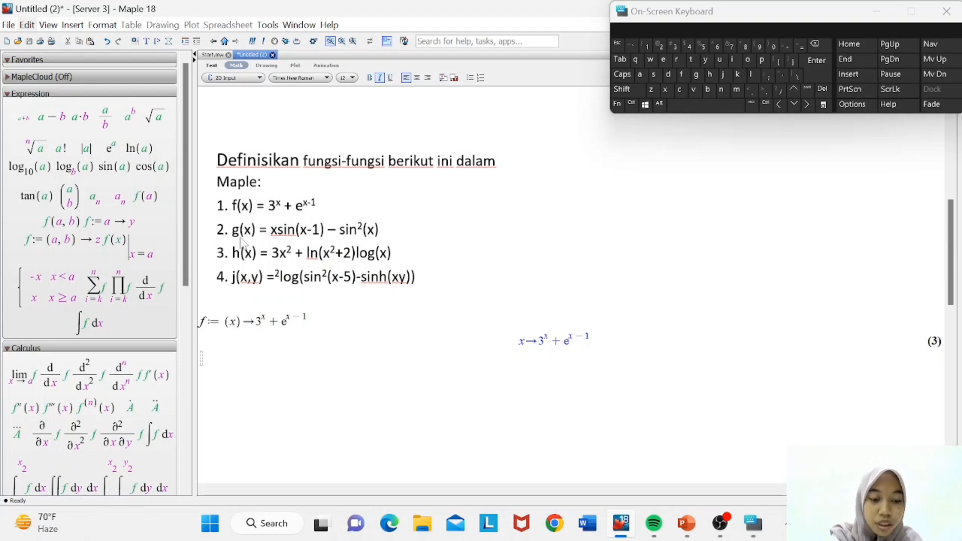
- Insert the two-variable function template below the f result, name it g, and reduce its variables to only x
{"action": "left_click", "coordinate": [70, 241]}
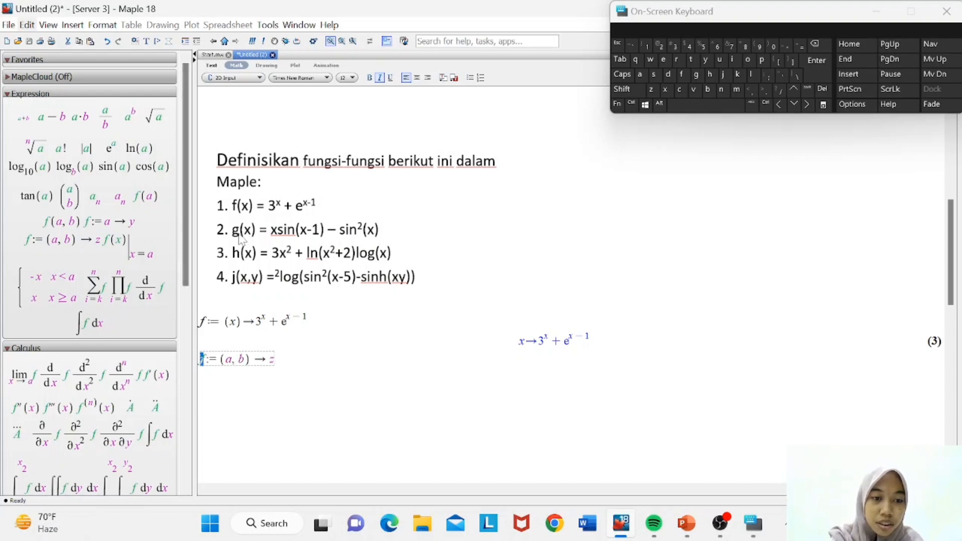
{"action": "type", "text": "g"}
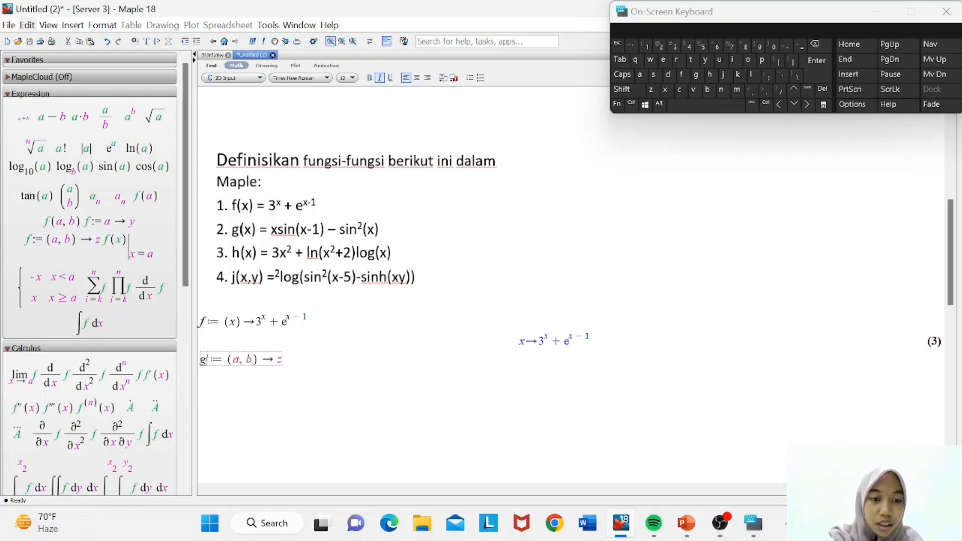
{"action": "left_click", "coordinate": [254, 360]}
{"action": "key", "text": "BackSpace"}
{"action": "key", "text": "BackSpace"}
{"action": "key", "text": "BackSpace"}
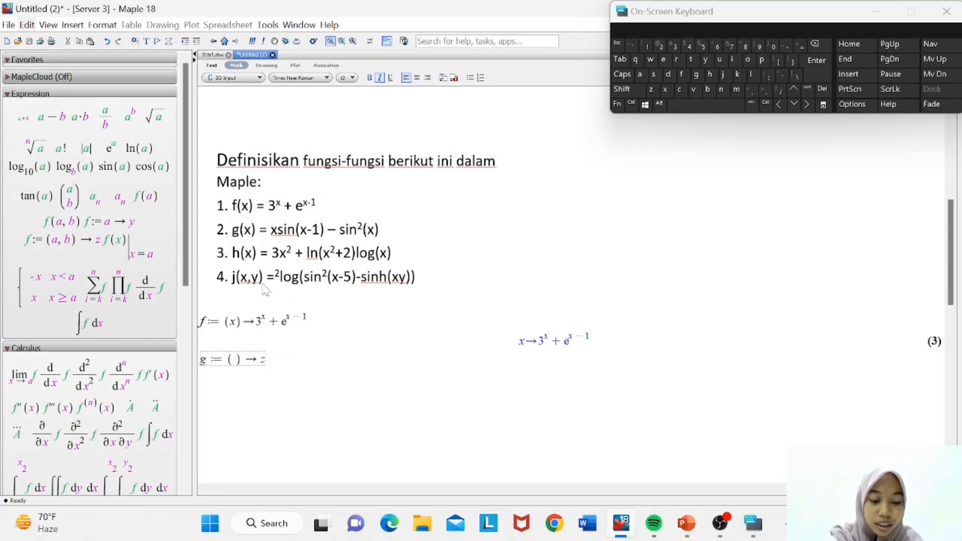
{"action": "type", "text": "x"}
- Replace the template's z placeholder with x*sin(x-1) in the g definition
{"action": "key", "text": "Tab"}
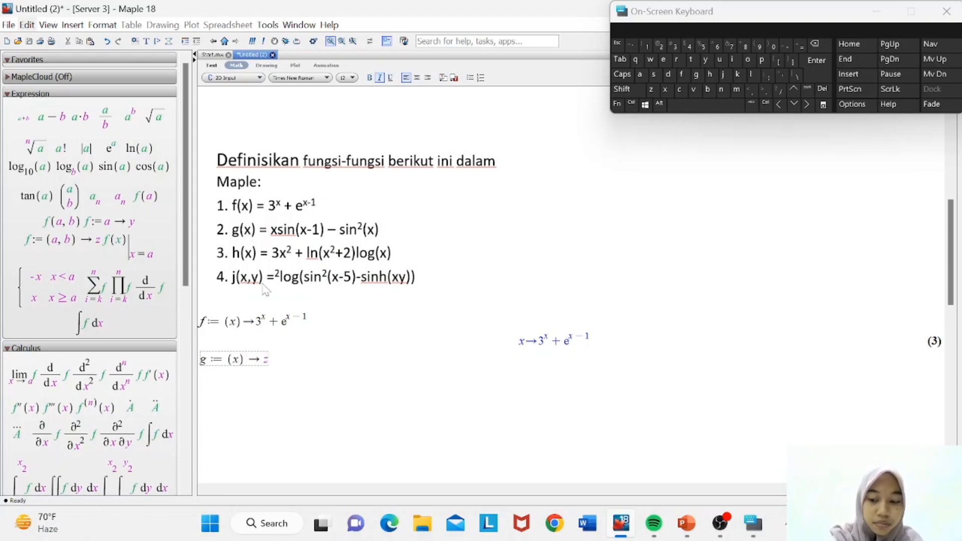
{"action": "key", "text": "BackSpace"}
{"action": "type", "text": "x"}
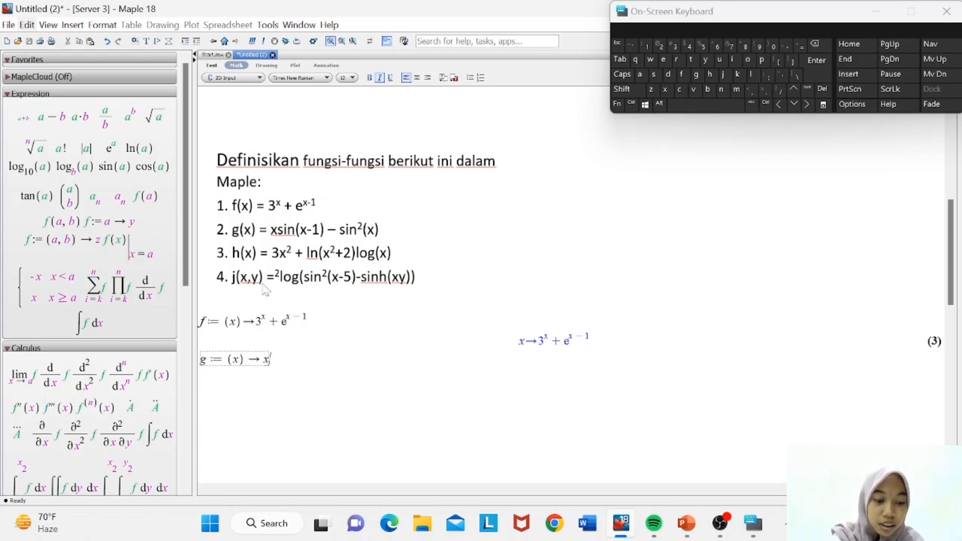
{"action": "type", "text": "*"}
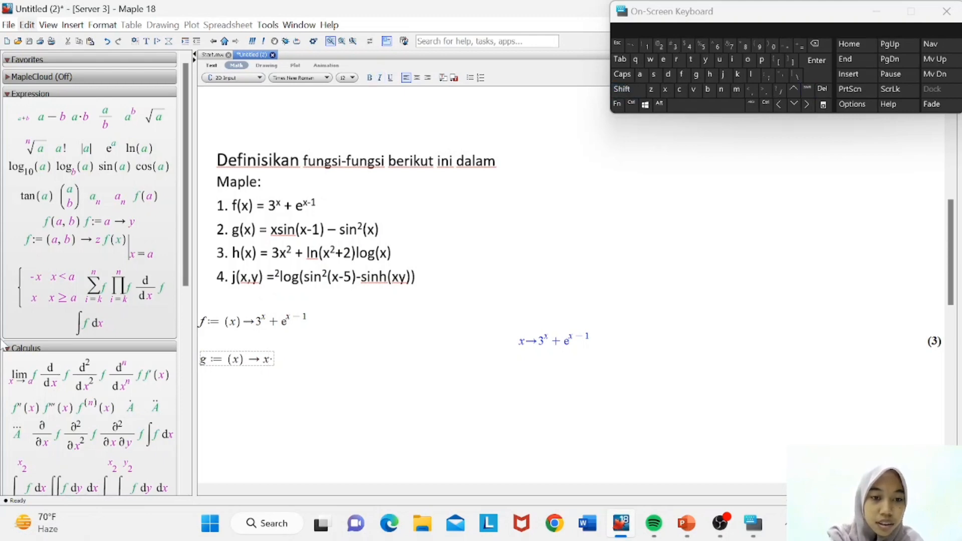
{"action": "left_click", "coordinate": [111, 169]}
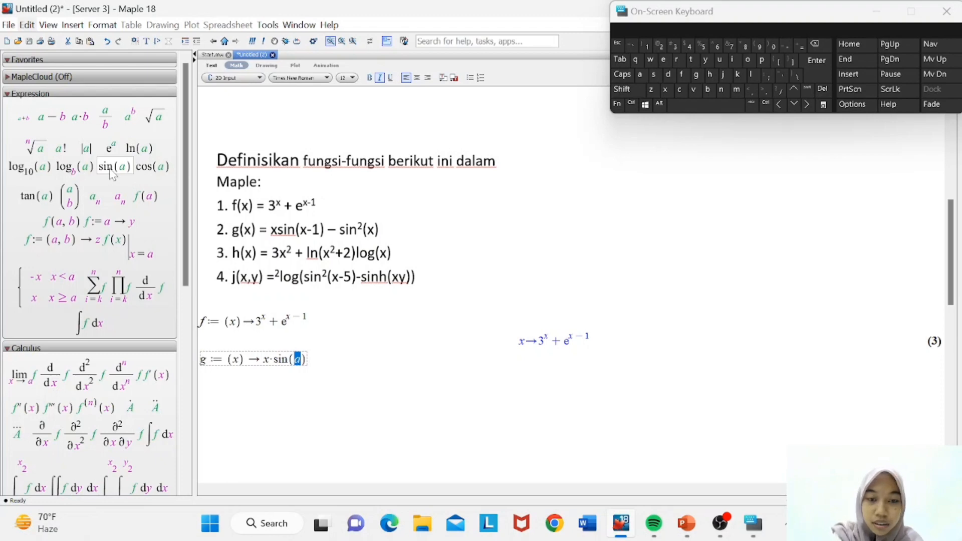
{"action": "type", "text": "x-"}
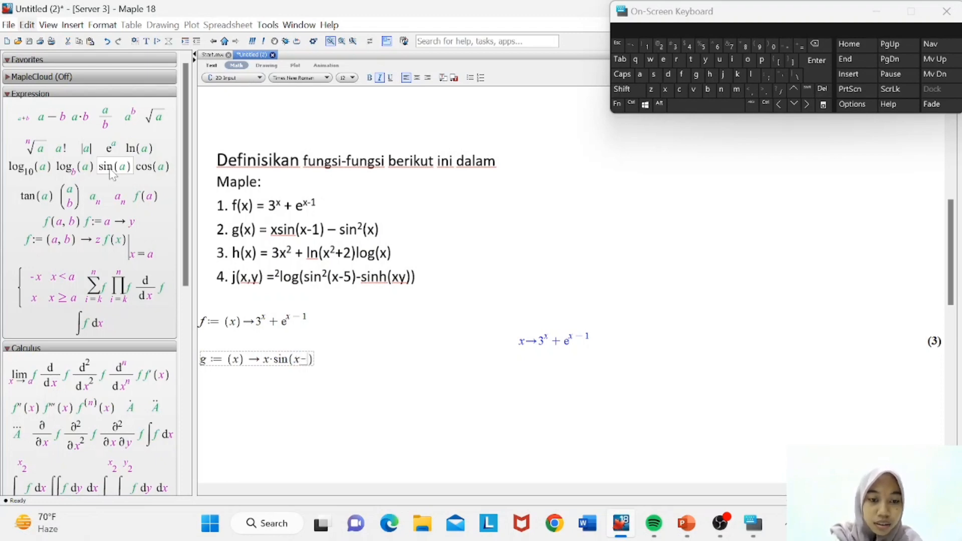
{"action": "type", "text": "1"}
{"action": "key", "text": "Right"}
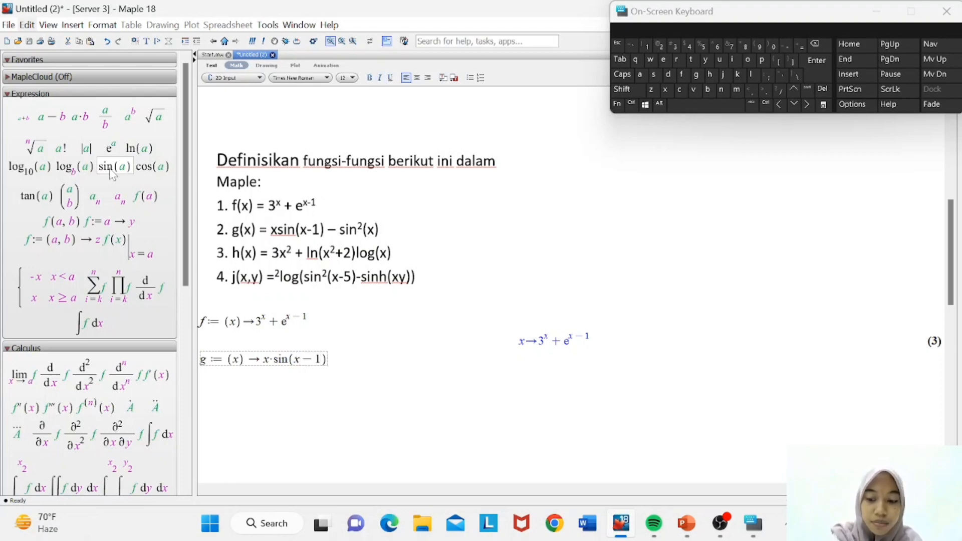
- Subtract sin(x)^2 from the expression in the g definition and evaluate it
{"action": "type", "text": "-"}
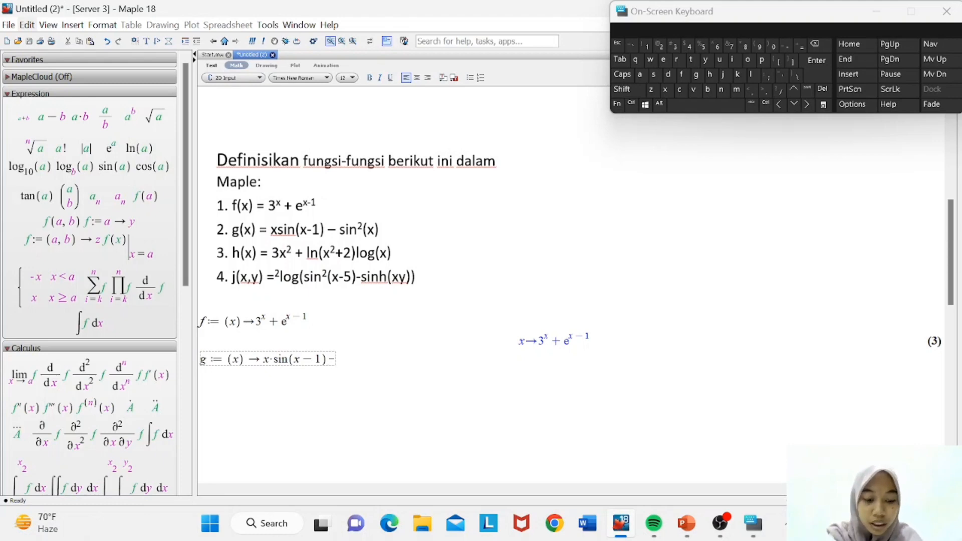
{"action": "type", "text": "sin"}
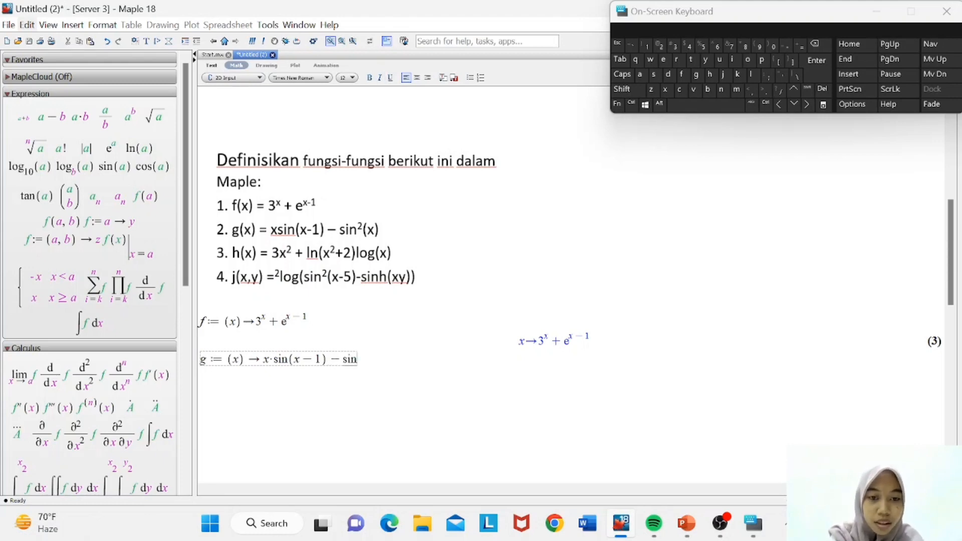
{"action": "key", "text": "shift"}
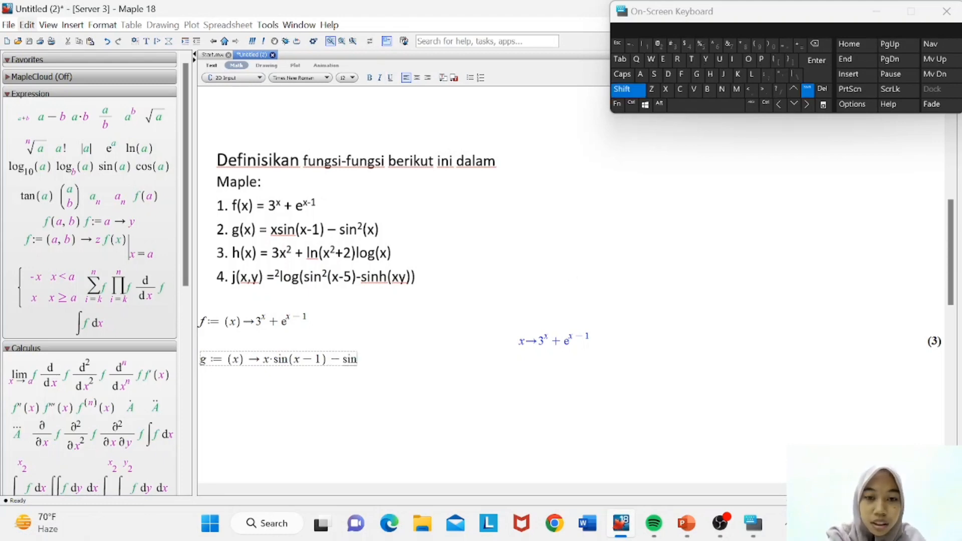
{"action": "left_click", "coordinate": [759, 47]}
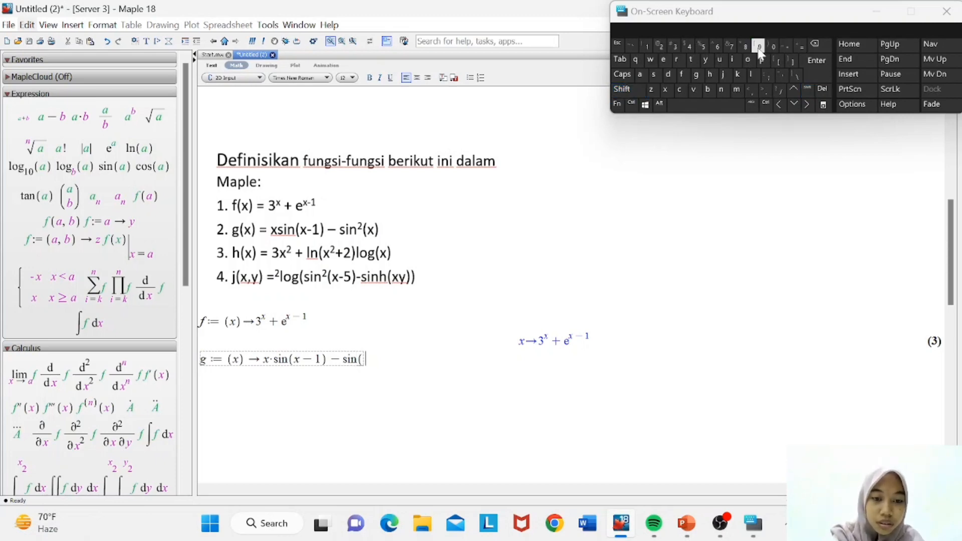
{"action": "type", "text": "x"}
{"action": "key", "text": "shift"}
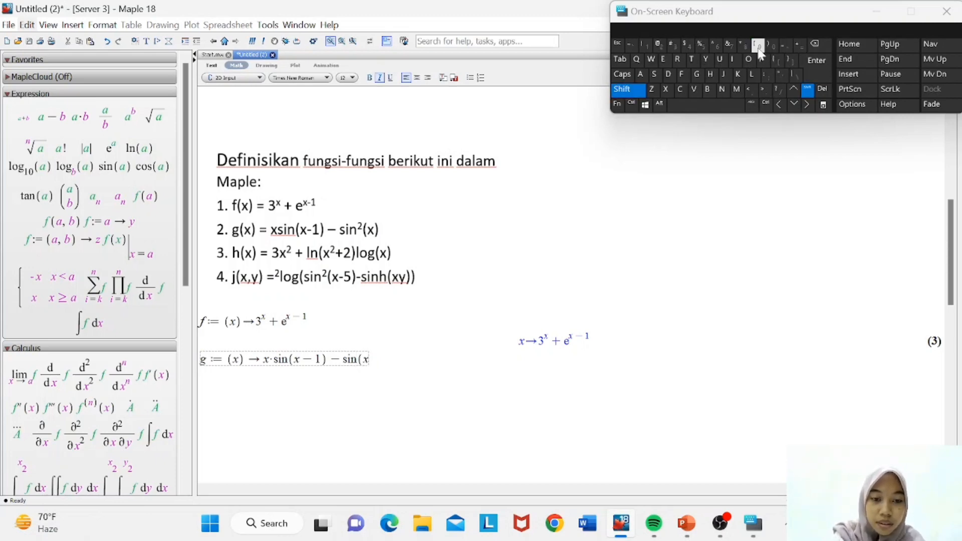
{"action": "left_click", "coordinate": [760, 48]}
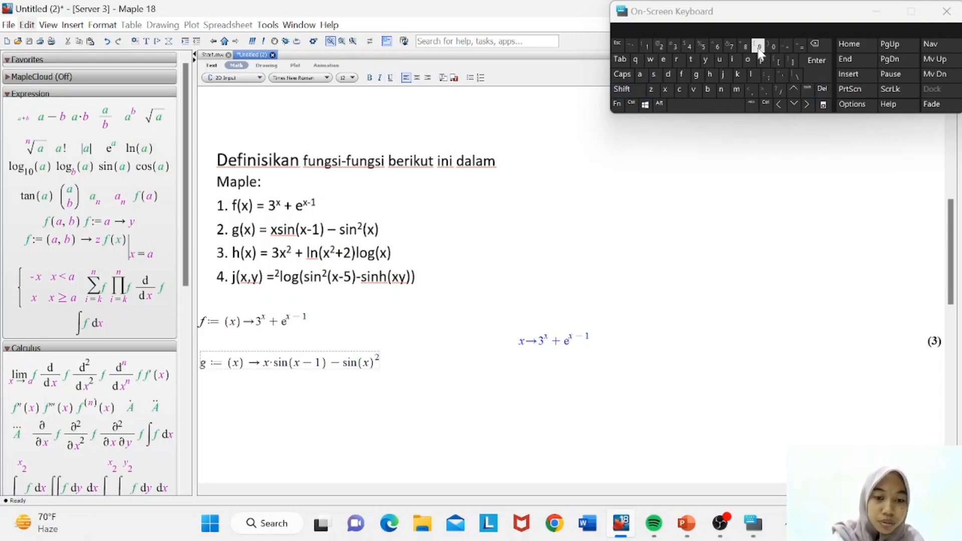
{"action": "key", "text": "Return"}
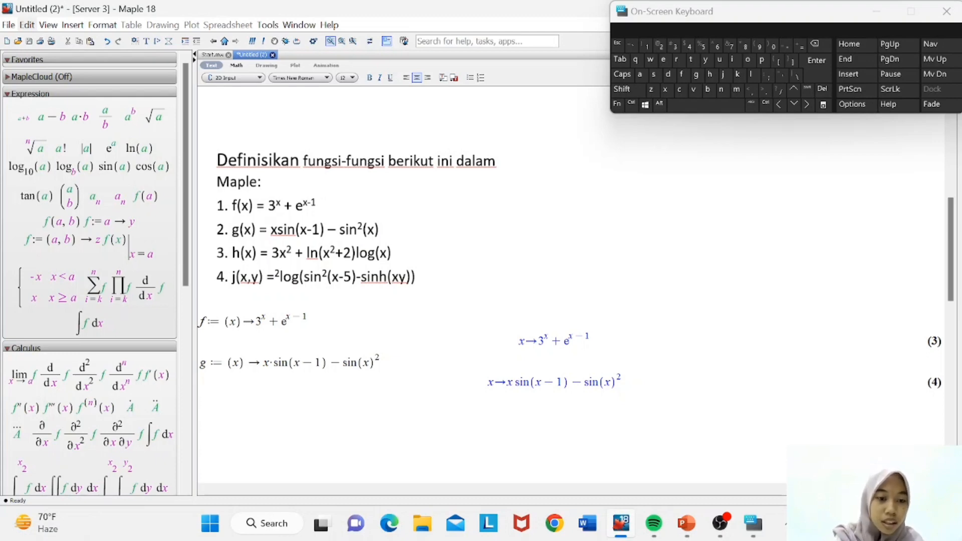
- Insert the two-variable function template below the g result, left-align it, and name the function h
{"action": "left_click", "coordinate": [65, 242]}
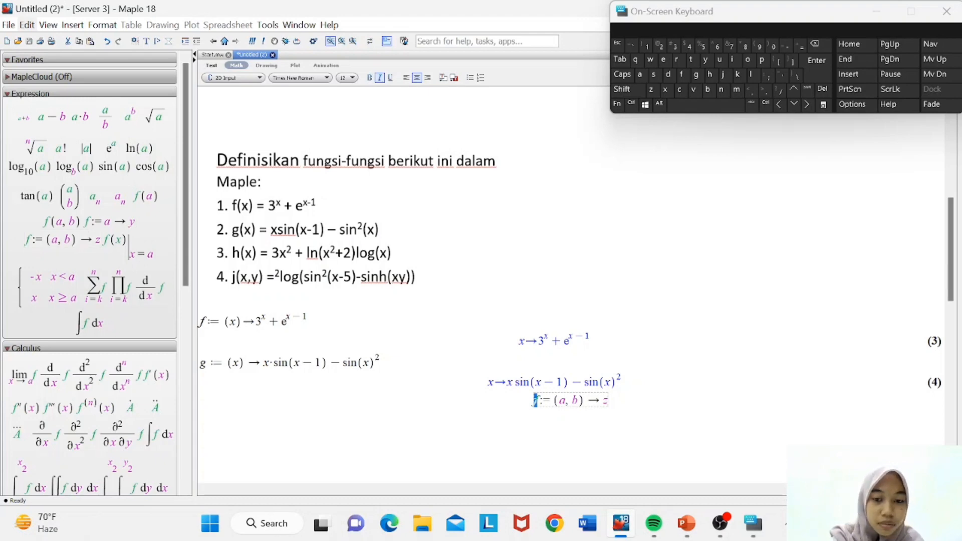
{"action": "left_click", "coordinate": [406, 77]}
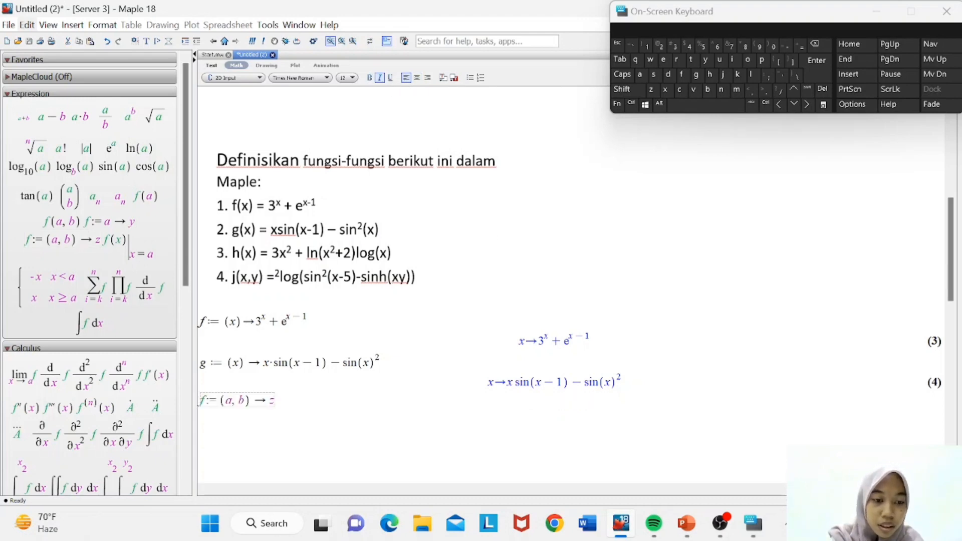
{"action": "key", "text": "BackSpace"}
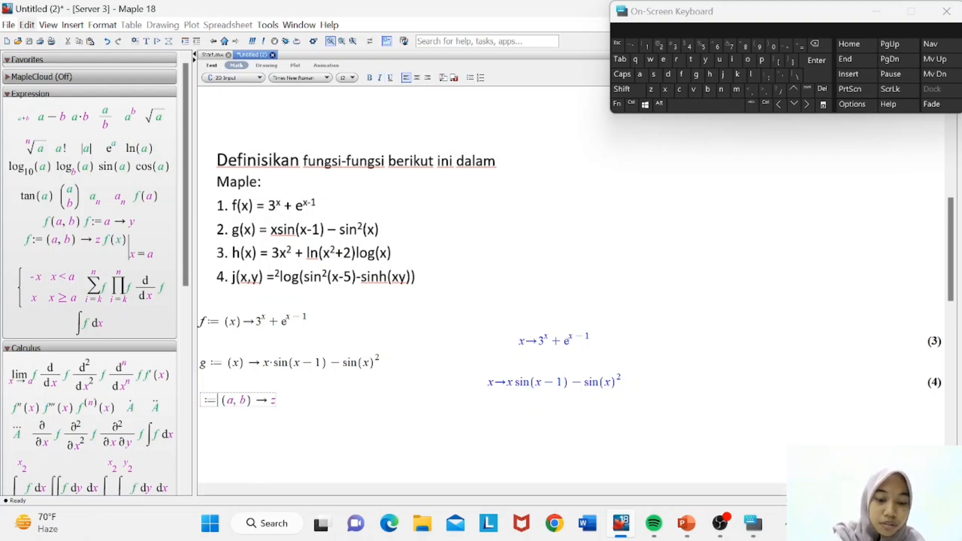
{"action": "type", "text": "h"}
{"action": "key", "text": "BackSpace"}
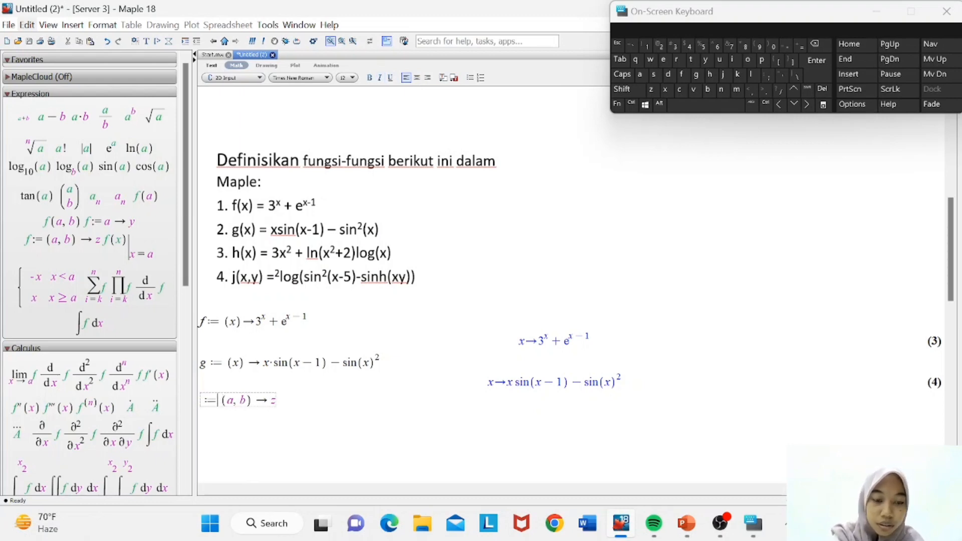
{"action": "key", "text": "Home"}
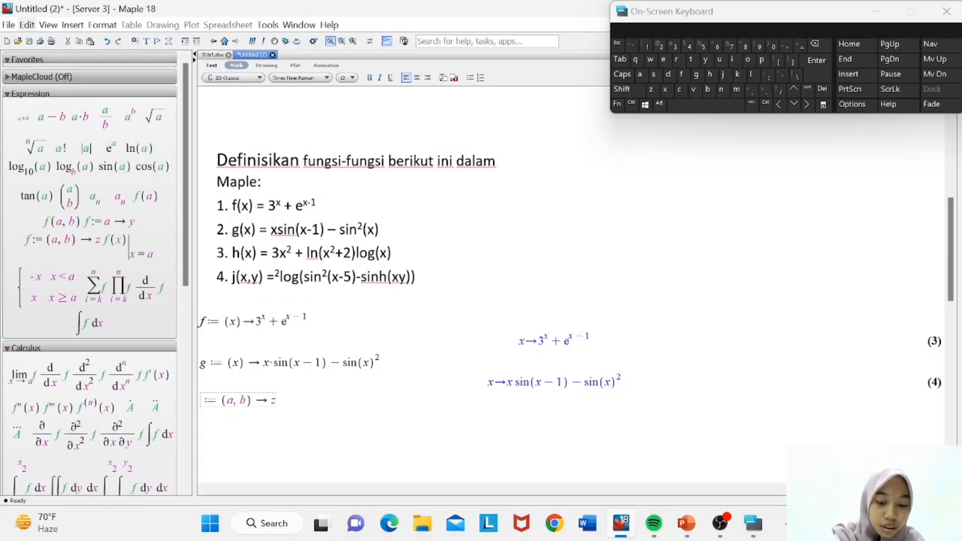
{"action": "type", "text": "h"}
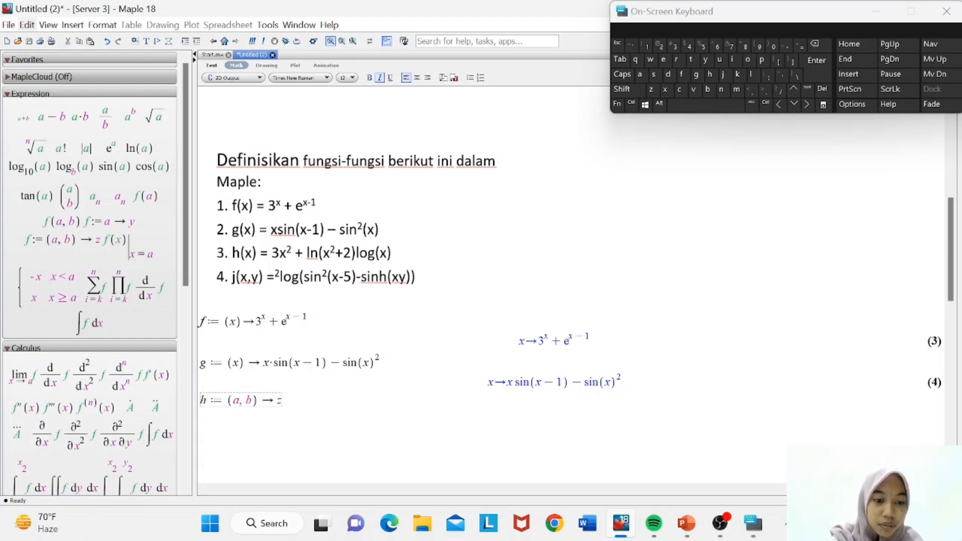
- Replace the variables a and b in the h definition with only x
{"action": "key", "text": "BackSpace"}
{"action": "key", "text": "BackSpace"}
{"action": "key", "text": "BackSpace"}
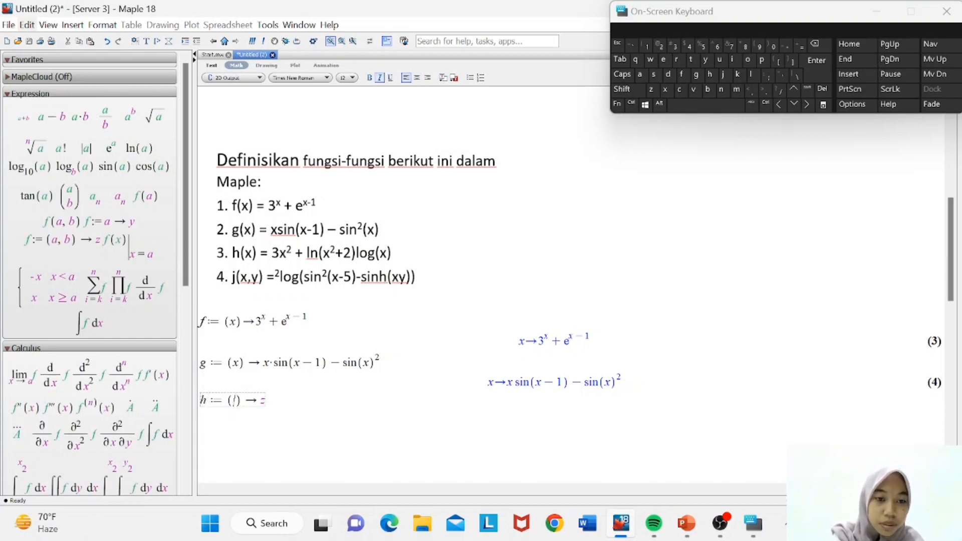
{"action": "type", "text": "x"}
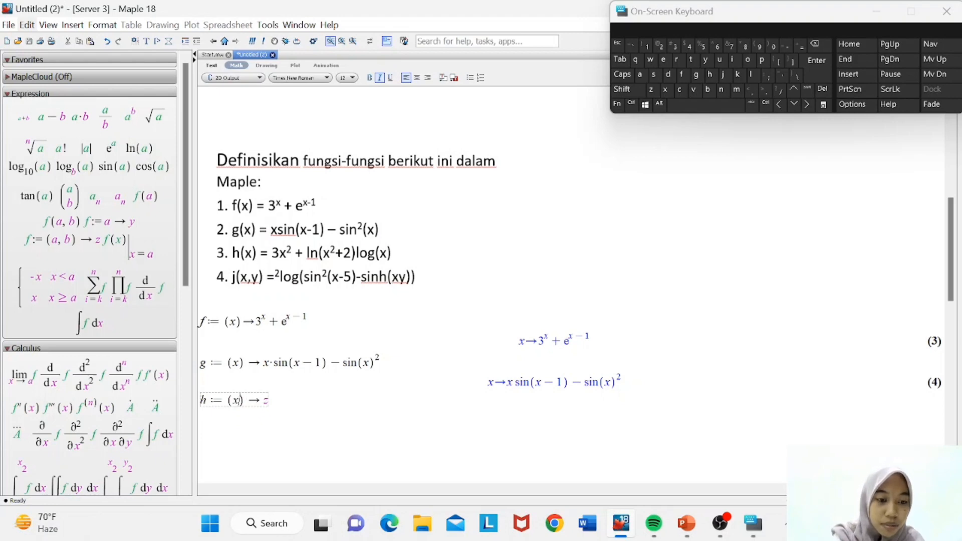
- Replace the z placeholder in the h definition with 3*x^2, followed by a plus sign outside the exponent
{"action": "key", "text": "BackSpace"}
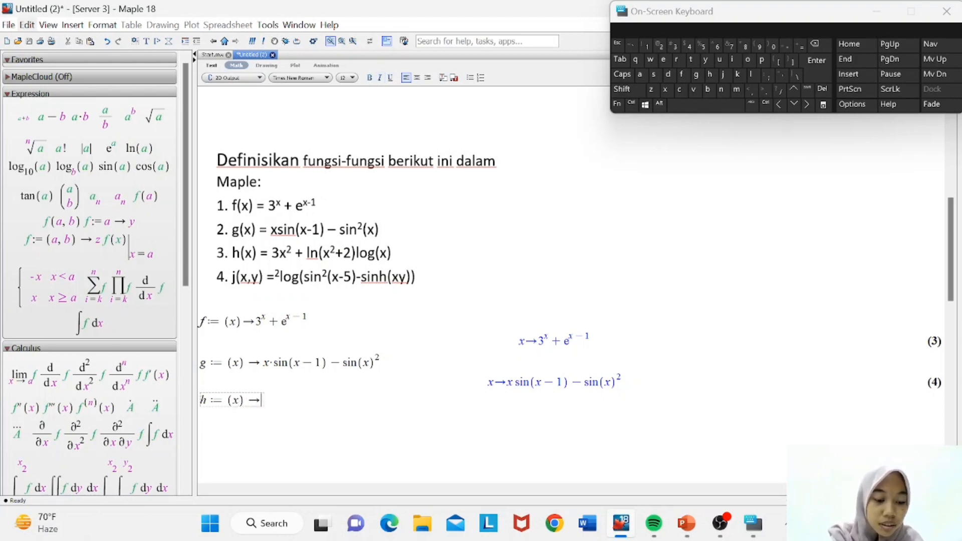
{"action": "type", "text": "3"}
{"action": "type", "text": "*"}
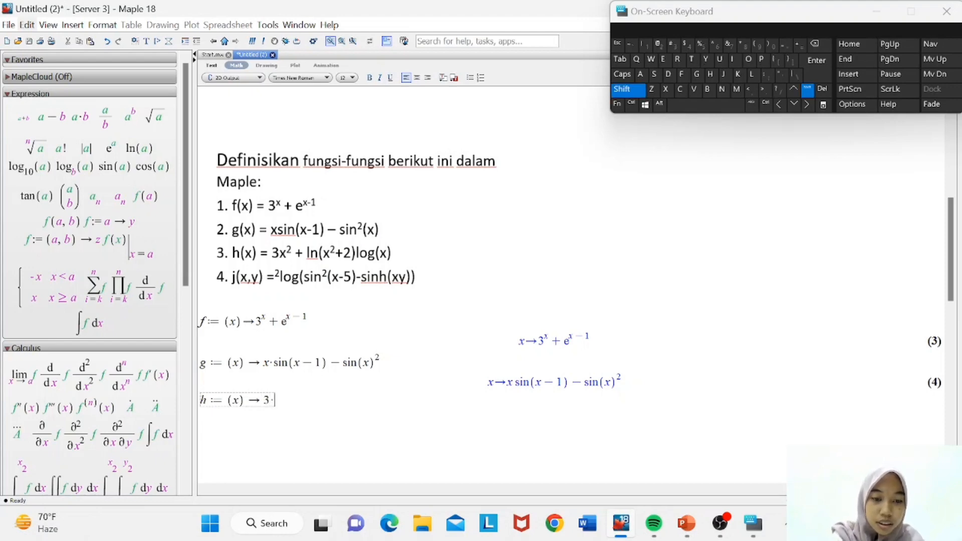
{"action": "left_click", "coordinate": [130, 116]}
{"action": "type", "text": "x"}
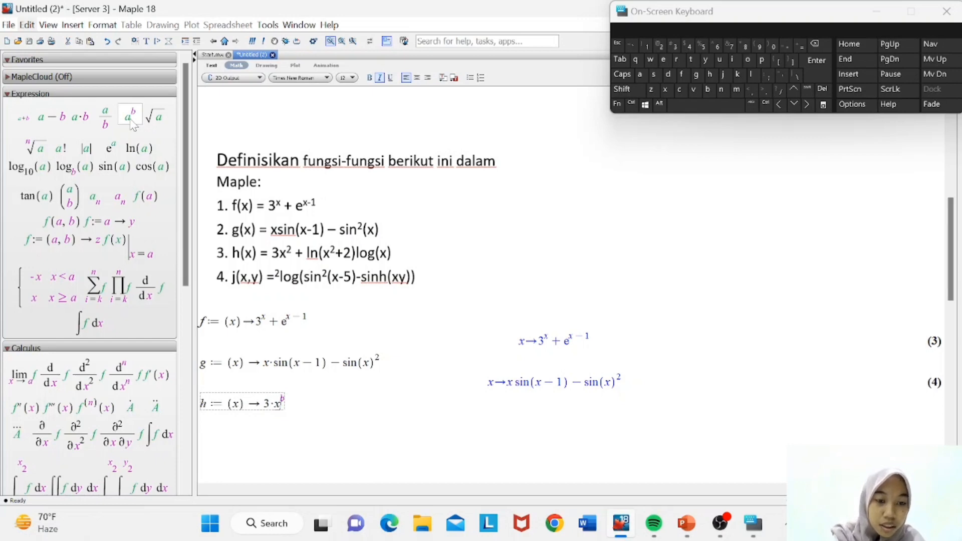
{"action": "type", "text": "2"}
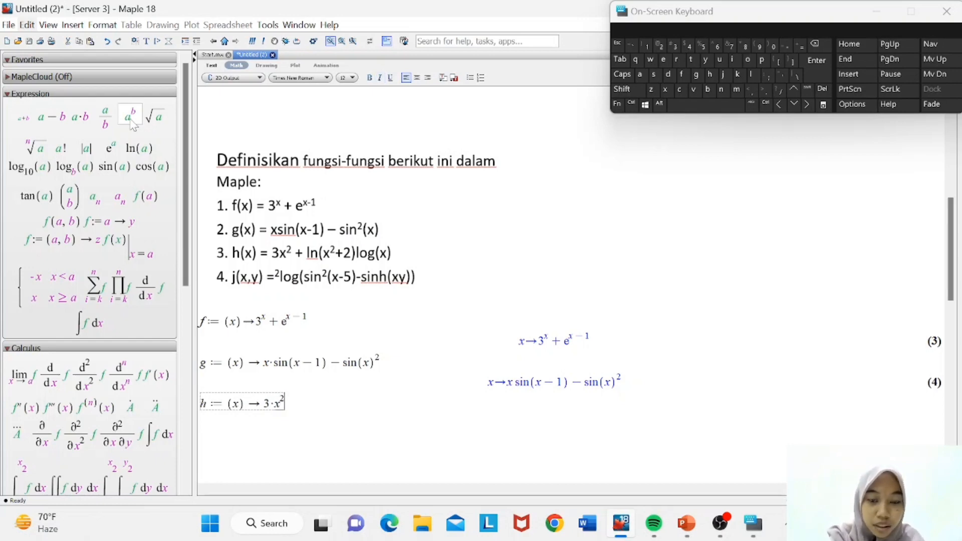
{"action": "key", "text": "Right"}
{"action": "type", "text": "+ "}
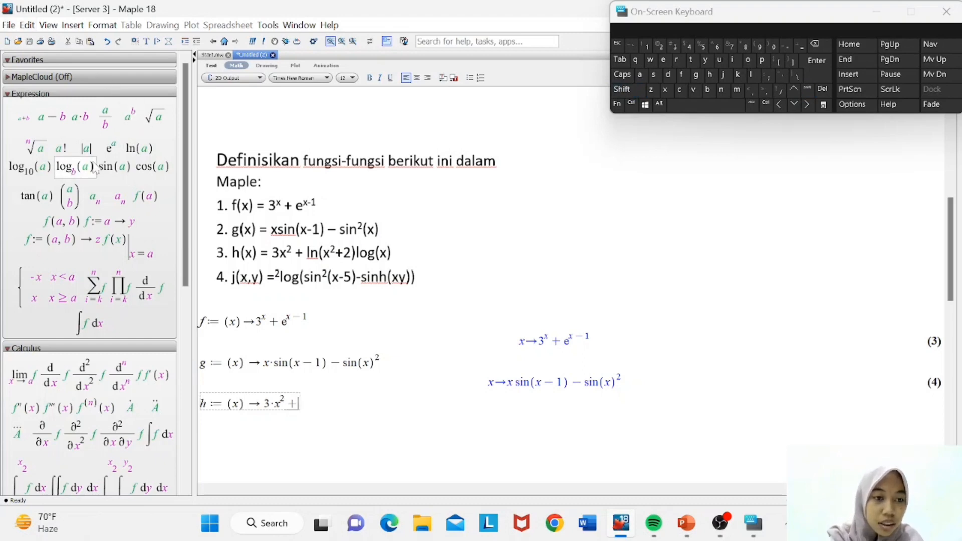
- Add the natural logarithm term ln(x^2+2) to the h definition
{"action": "type", "text": "ln"}
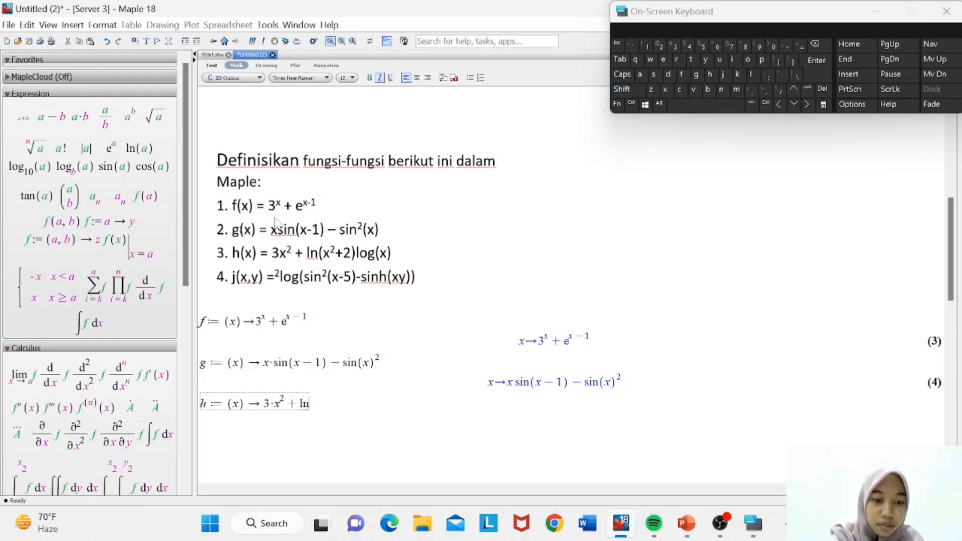
{"action": "left_click", "coordinate": [622, 88]}
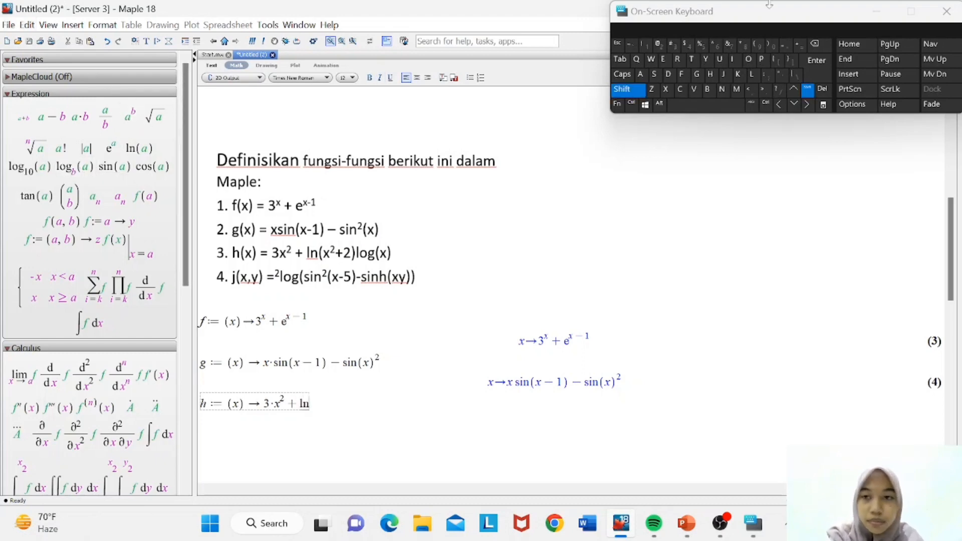
{"action": "left_click", "coordinate": [759, 46]}
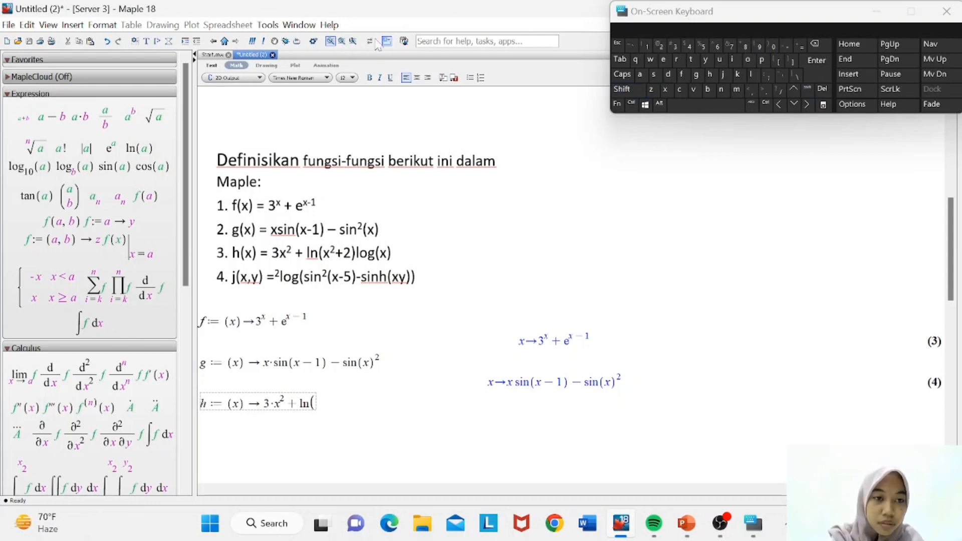
{"action": "left_click", "coordinate": [132, 117]}
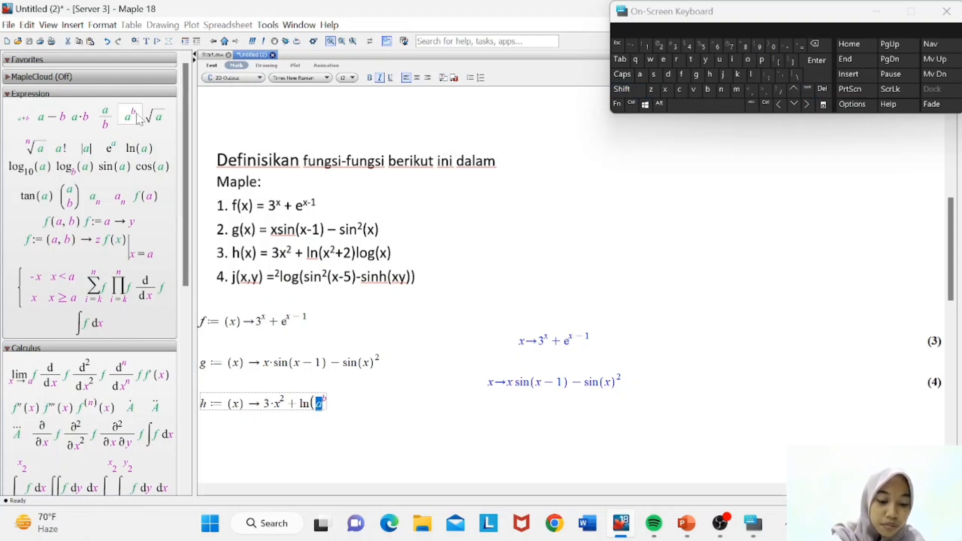
{"action": "type", "text": "x^"}
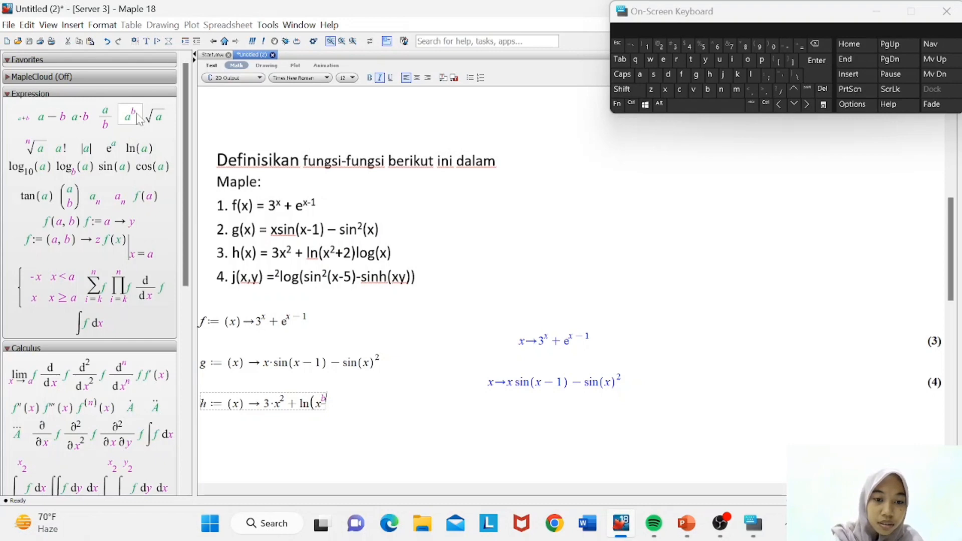
{"action": "type", "text": "2"}
{"action": "key", "text": "Right"}
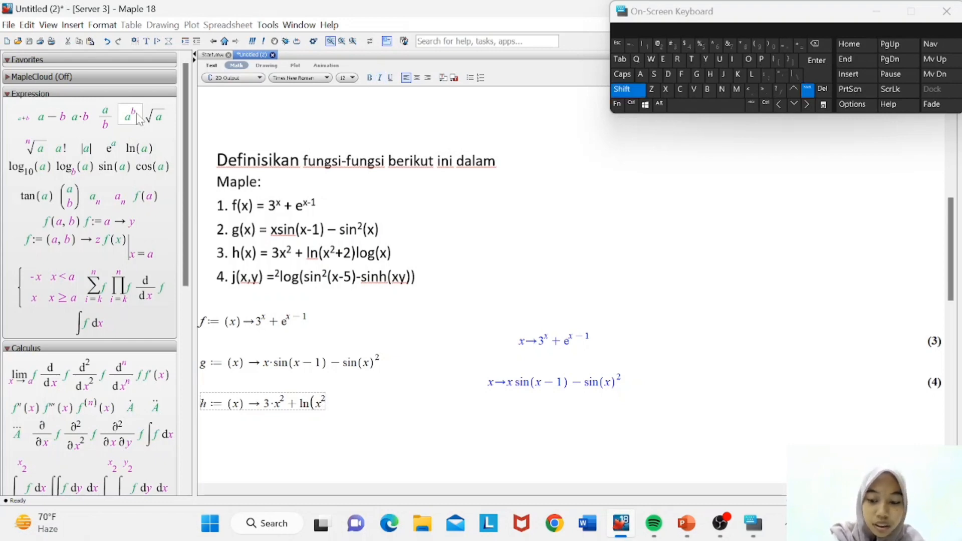
{"action": "type", "text": "+2"}
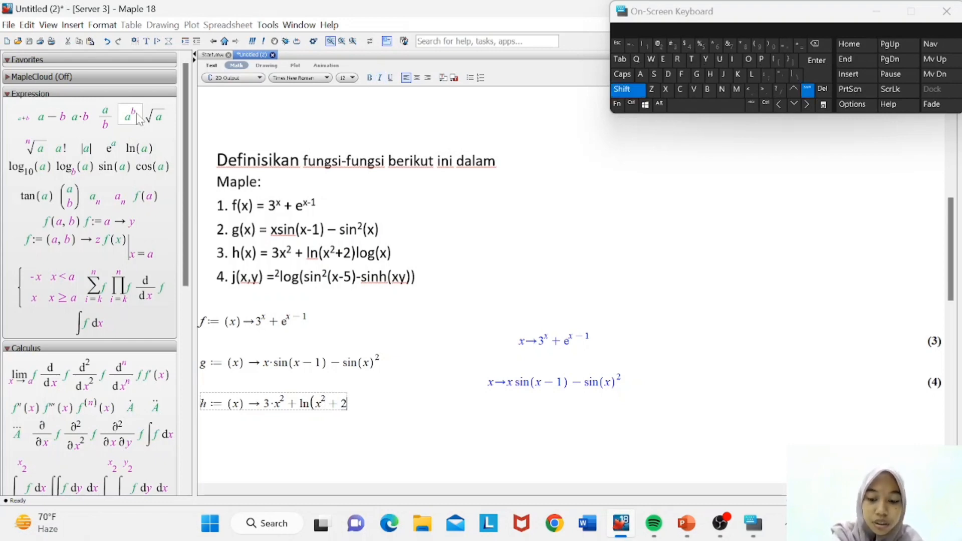
{"action": "type", "text": ")"}
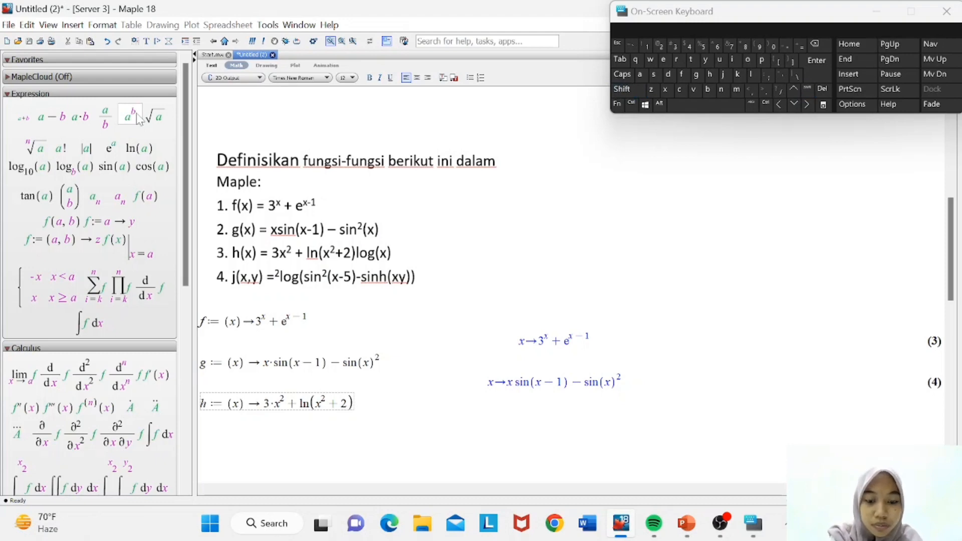
- Multiply the ln term in the h definition by log(x) and evaluate the definition
{"action": "type", "text": "*log"}
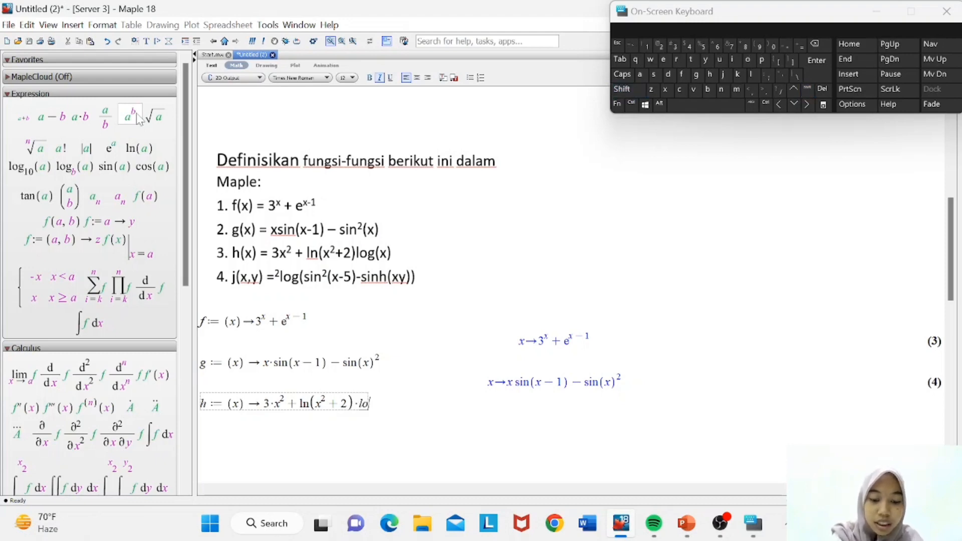
{"action": "key", "text": "shift"}
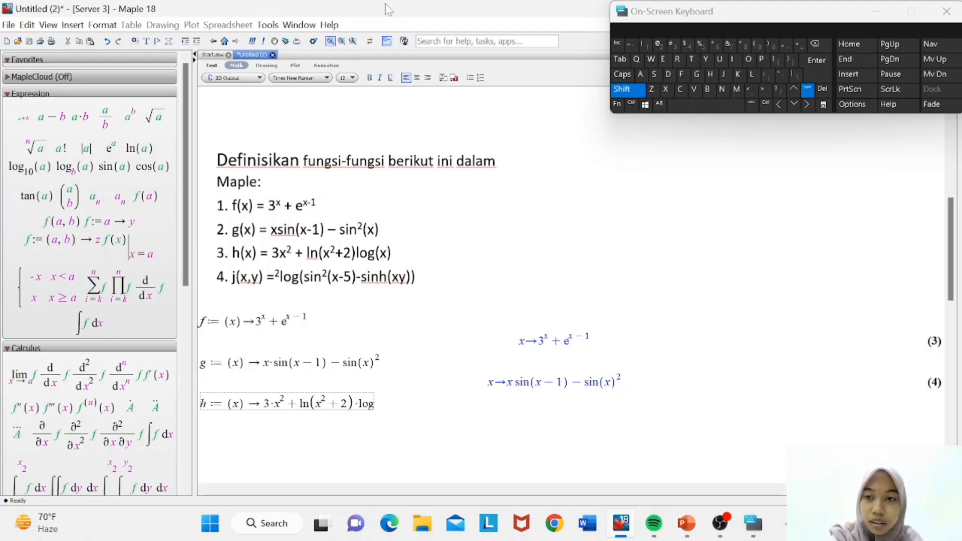
{"action": "left_click", "coordinate": [755, 48]}
{"action": "type", "text": "x"}
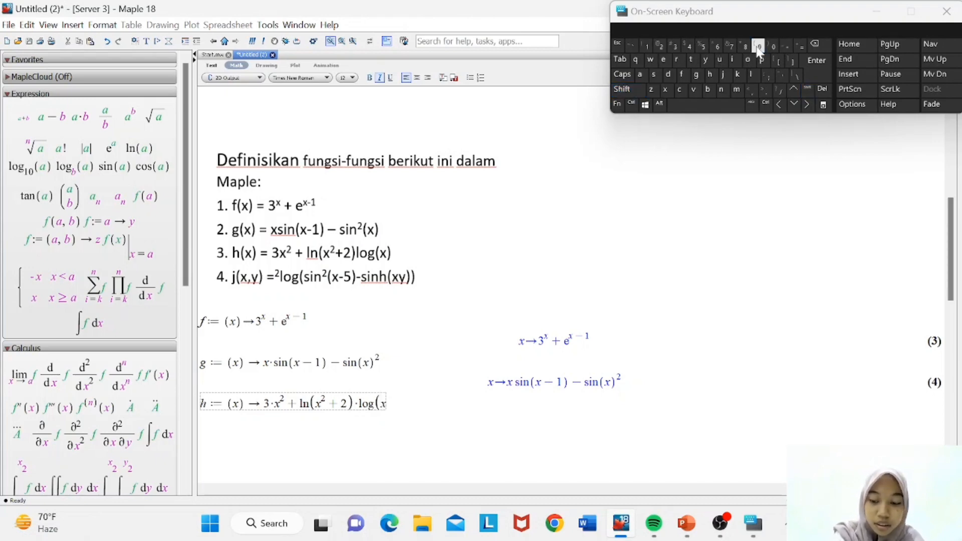
{"action": "type", "text": ")"}
{"action": "key", "text": "Return"}
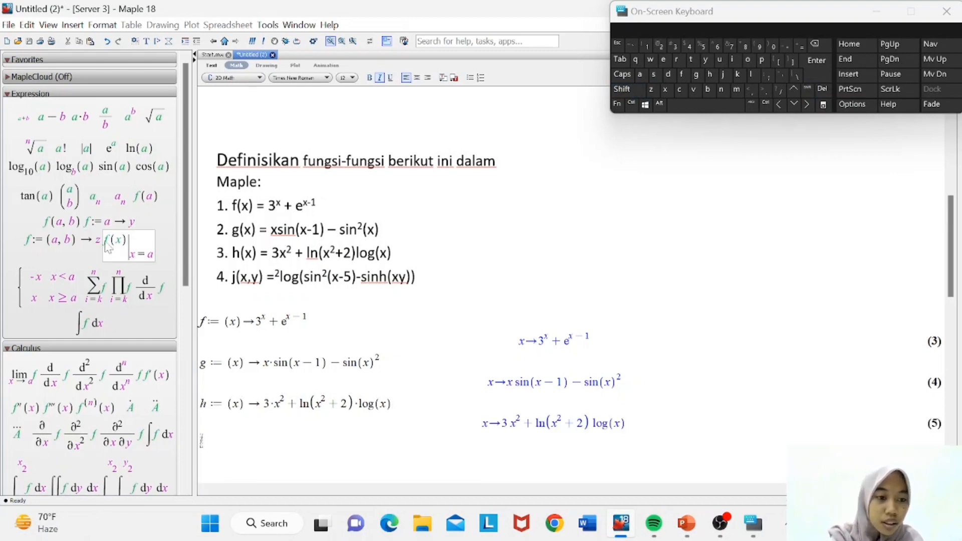
- Insert a two-variable arrow function template below the h definition, name it j and set its variables to x and y
{"action": "left_click", "coordinate": [69, 241]}
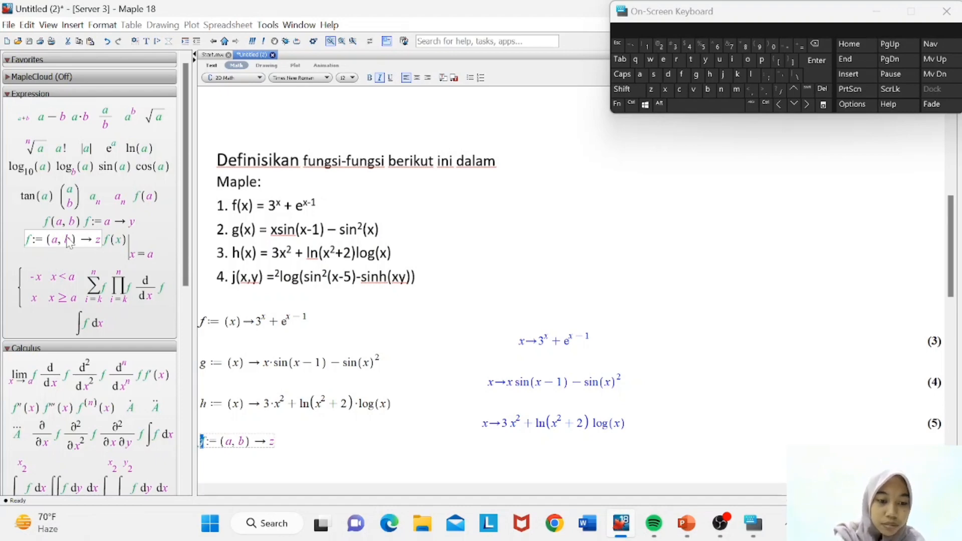
{"action": "type", "text": "j"}
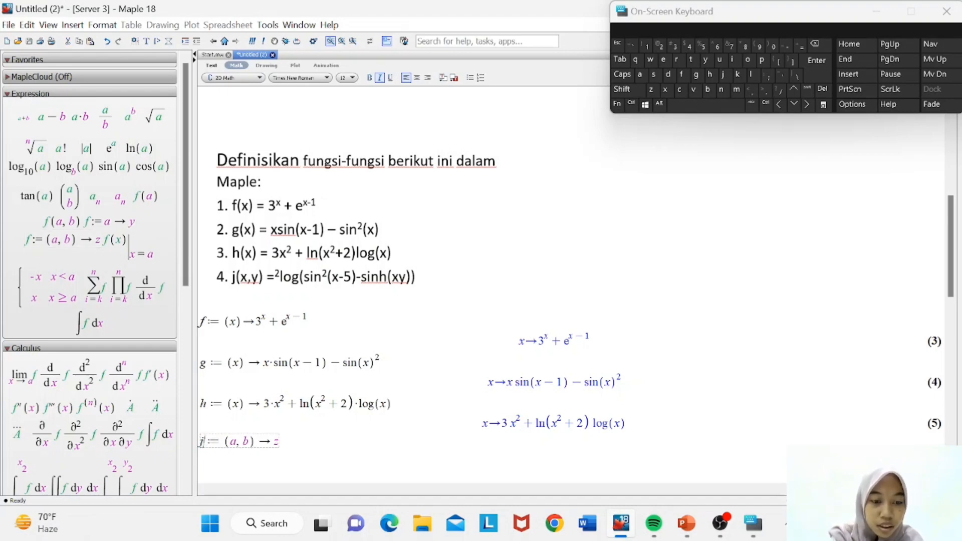
{"action": "key", "text": "Tab"}
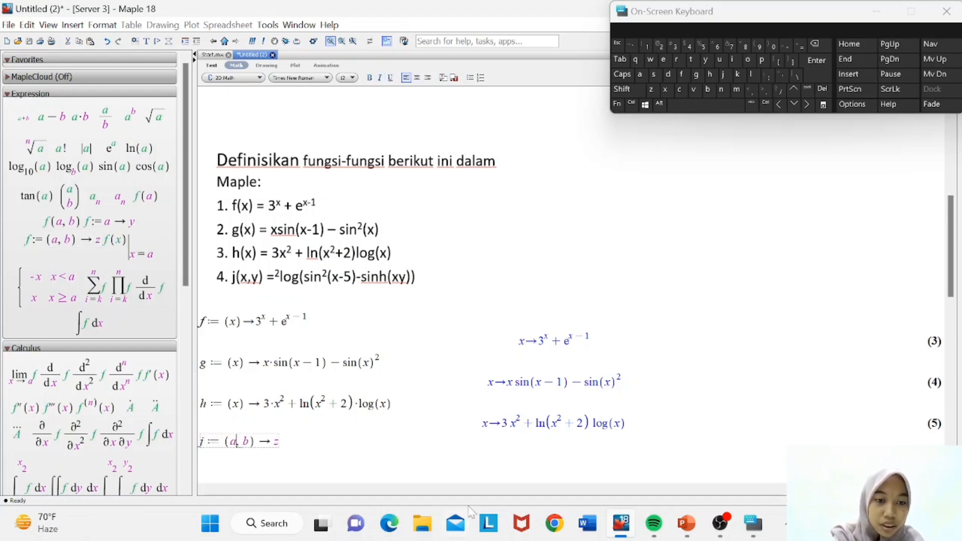
{"action": "key", "text": "BackSpace"}
{"action": "type", "text": "x"}
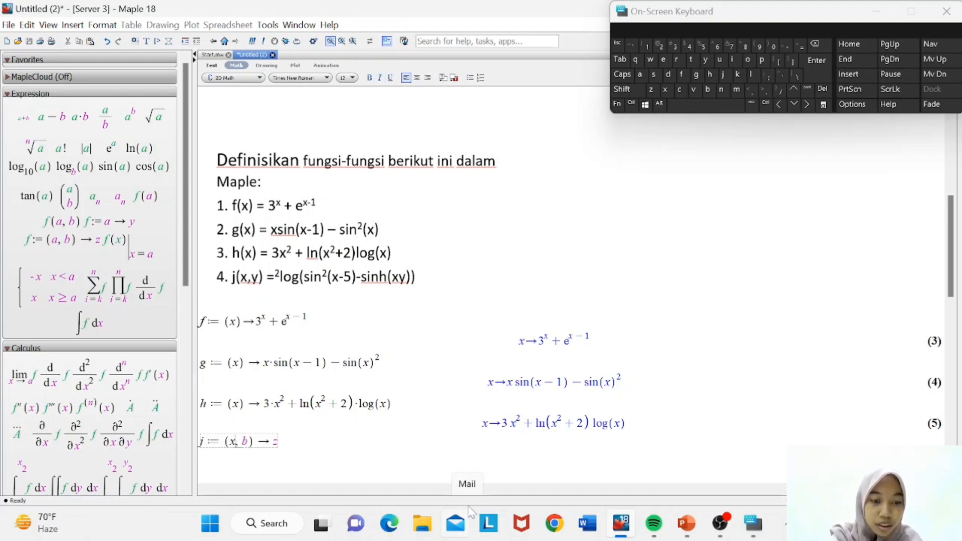
{"action": "key", "text": "Tab"}
{"action": "key", "text": "BackSpace"}
{"action": "type", "text": "y"}
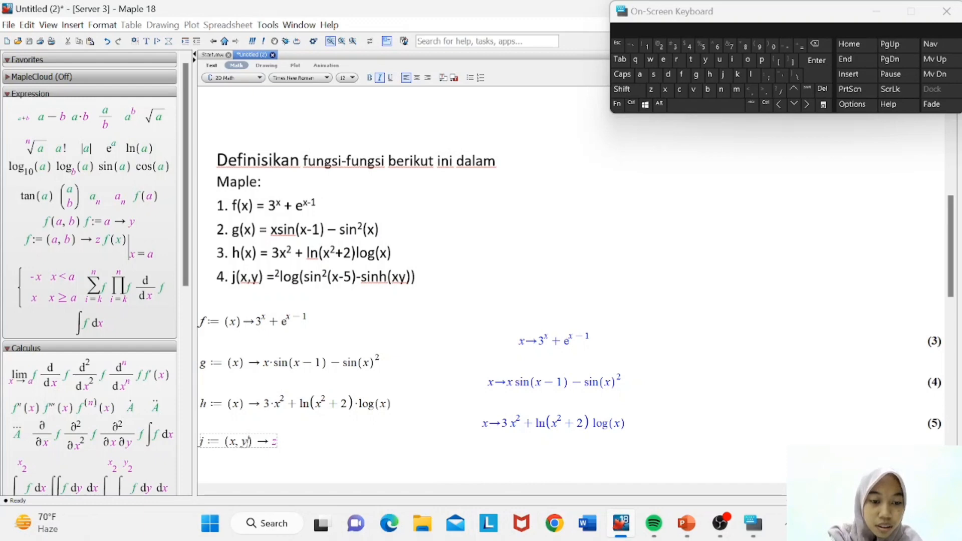
- Replace the z placeholder in the j definition with a base-2 logarithm and clear its argument placeholder
{"action": "key", "text": "Tab"}
{"action": "key", "text": "BackSpace"}
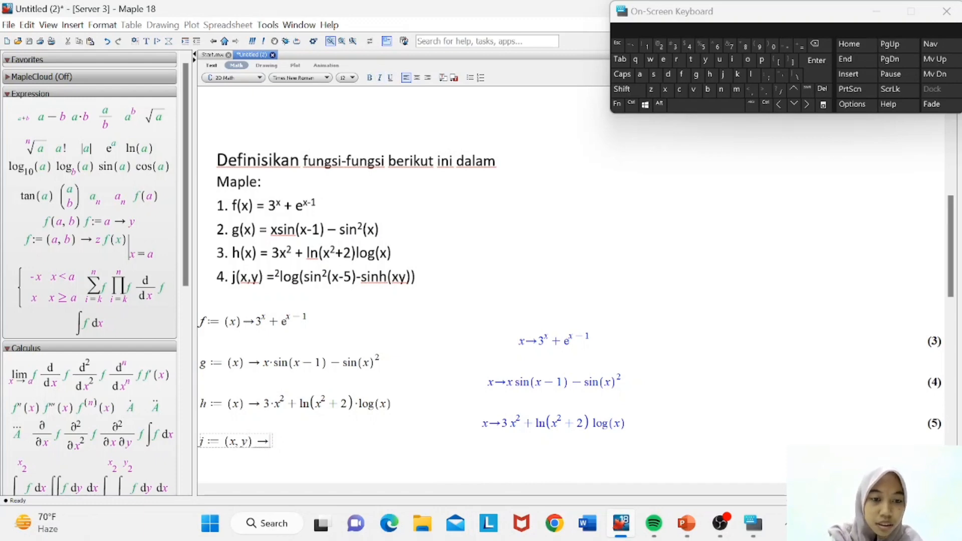
{"action": "left_click", "coordinate": [93, 168]}
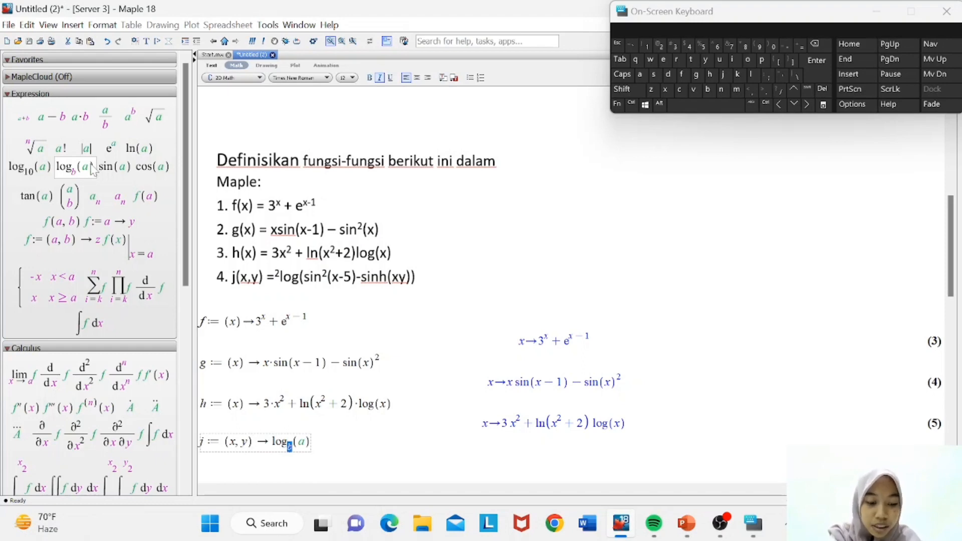
{"action": "type", "text": "2"}
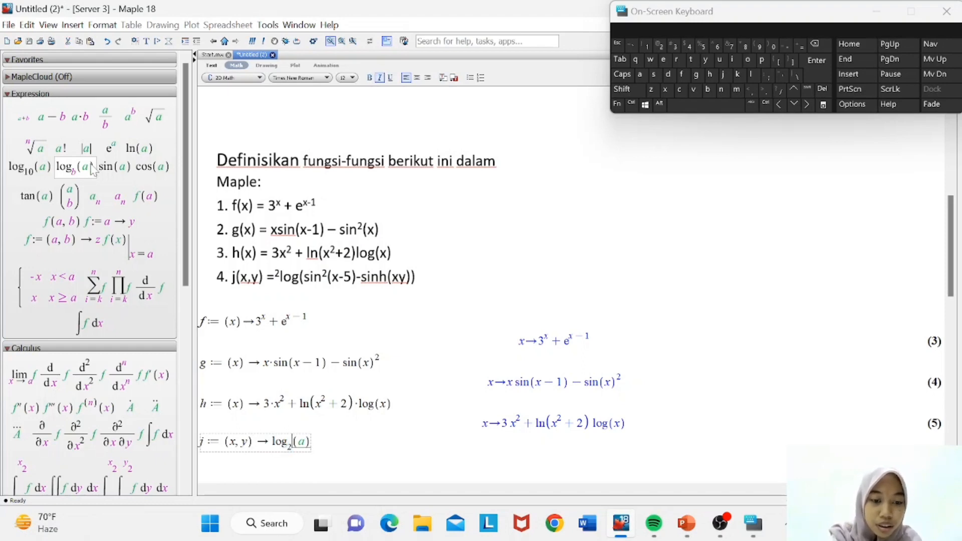
{"action": "key", "text": "Tab"}
{"action": "key", "text": "BackSpace"}
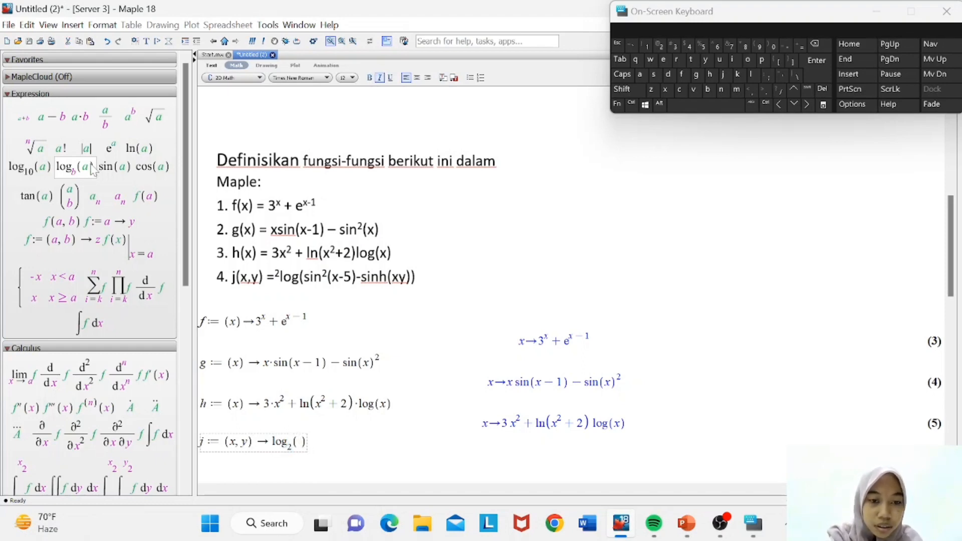
- Enter sin^2(x-5) as the first term inside the base-2 logarithm of the j definition
{"action": "type", "text": "sin"}
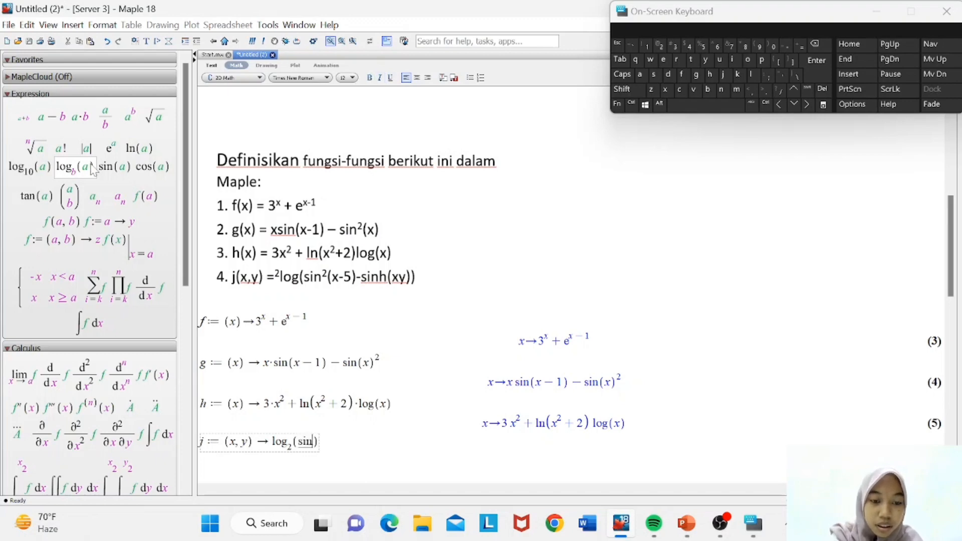
{"action": "type", "text": "^2"}
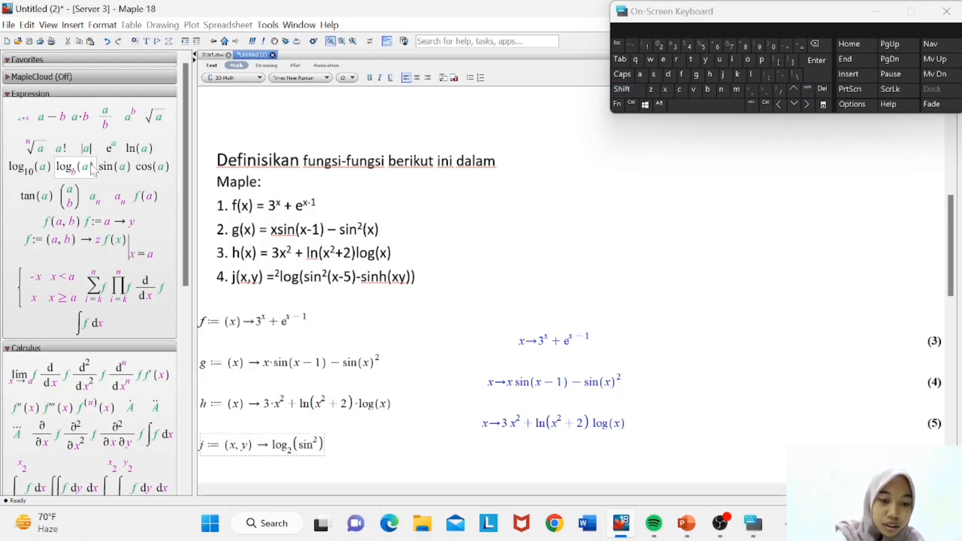
{"action": "key", "text": "Right"}
{"action": "key", "text": "shift"}
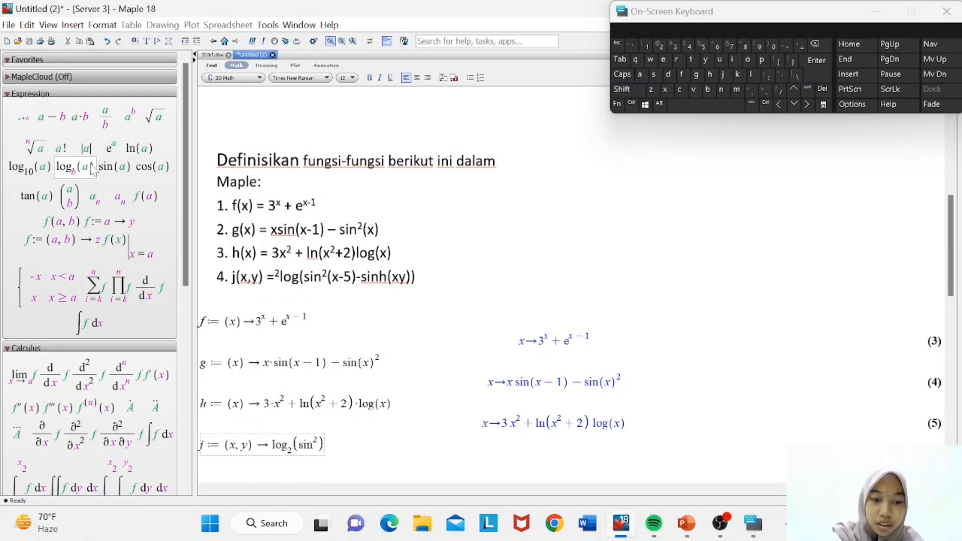
{"action": "key", "text": "shift"}
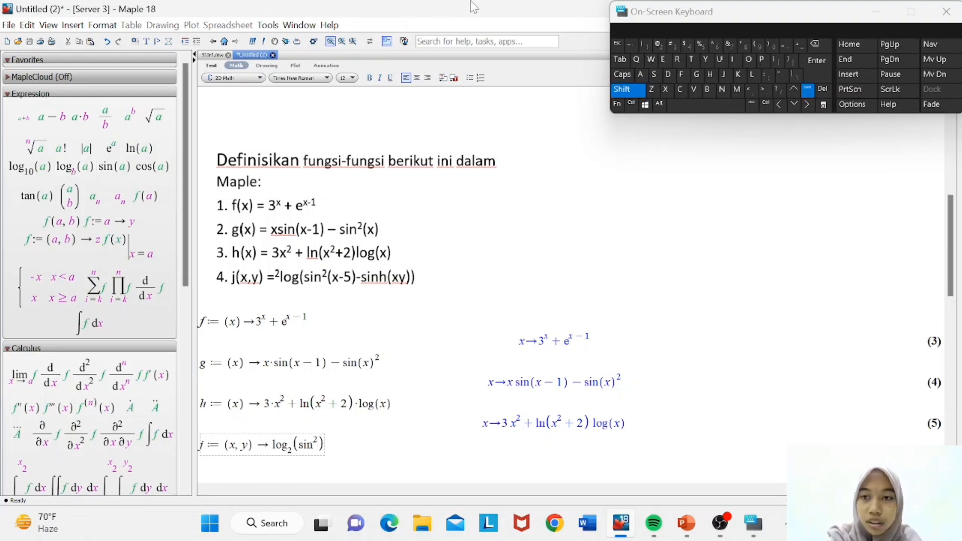
{"action": "left_click", "coordinate": [758, 46]}
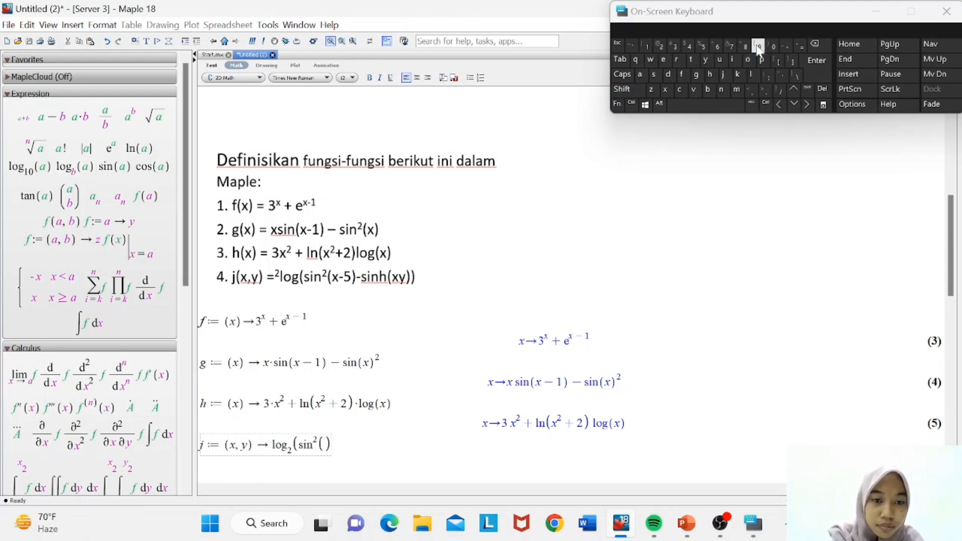
{"action": "type", "text": "x-"}
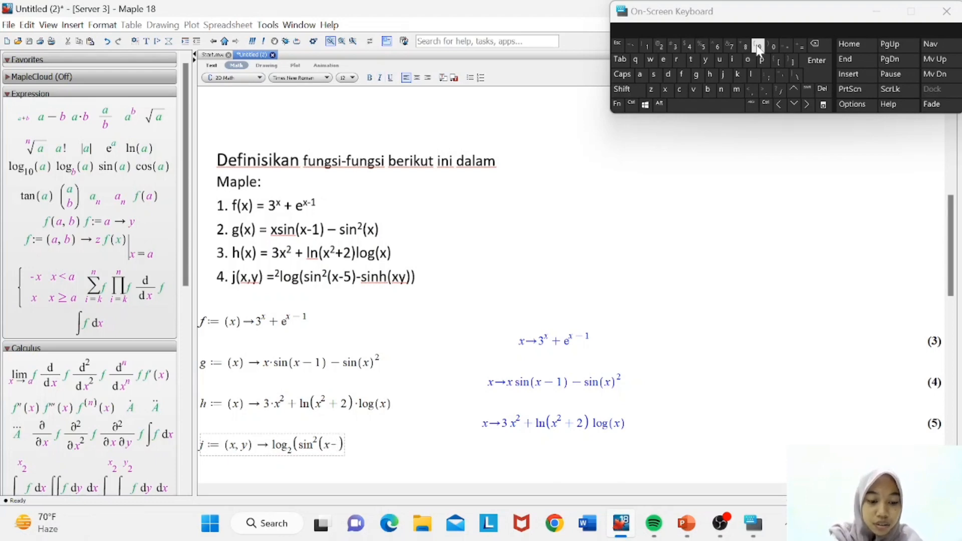
{"action": "type", "text": "5)"}
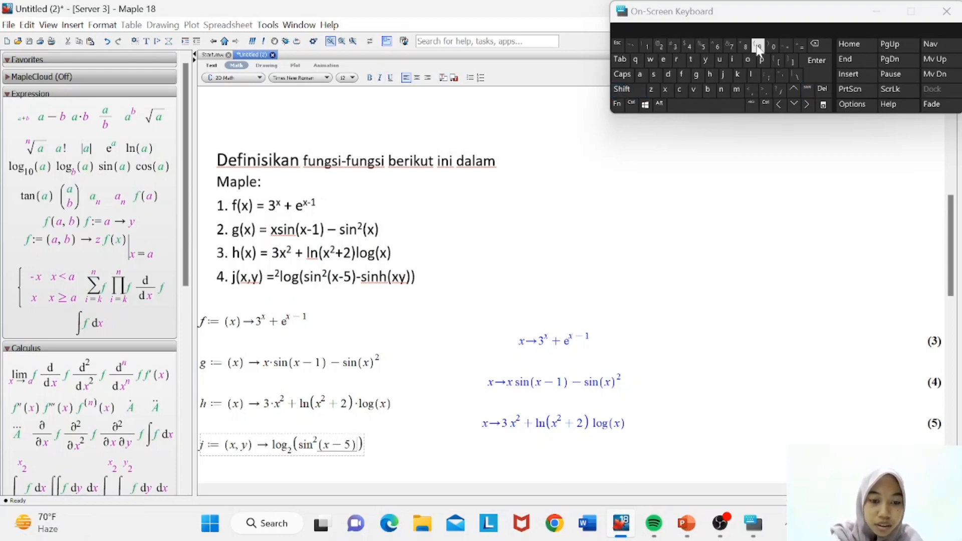
- Subtract sinh(x*y) inside the logarithm of the j definition and evaluate the definition
{"action": "type", "text": "-"}
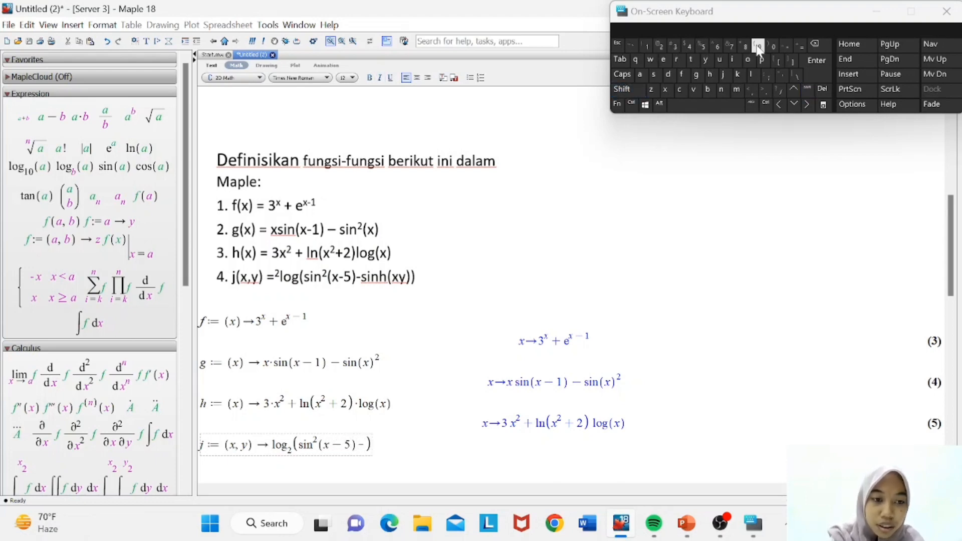
{"action": "type", "text": "sinh"}
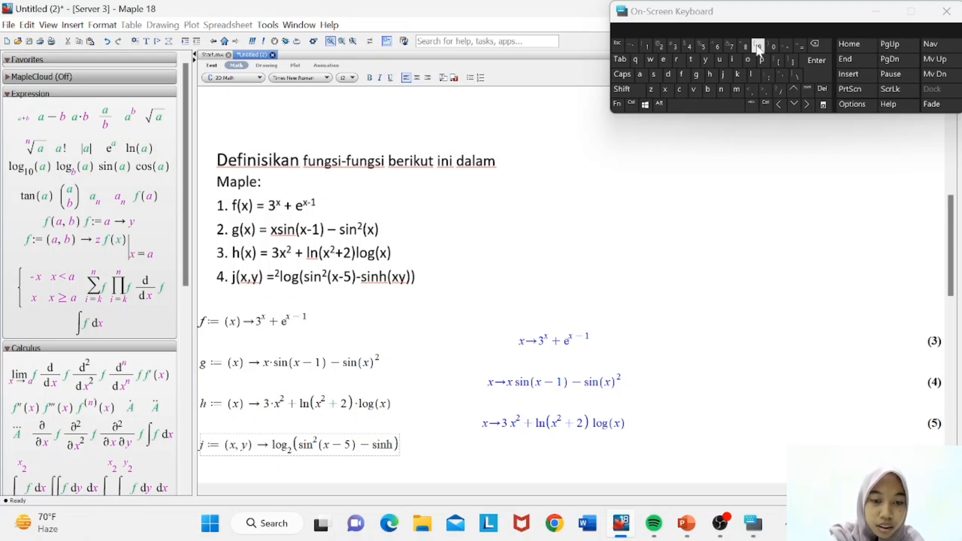
{"action": "type", "text": "("}
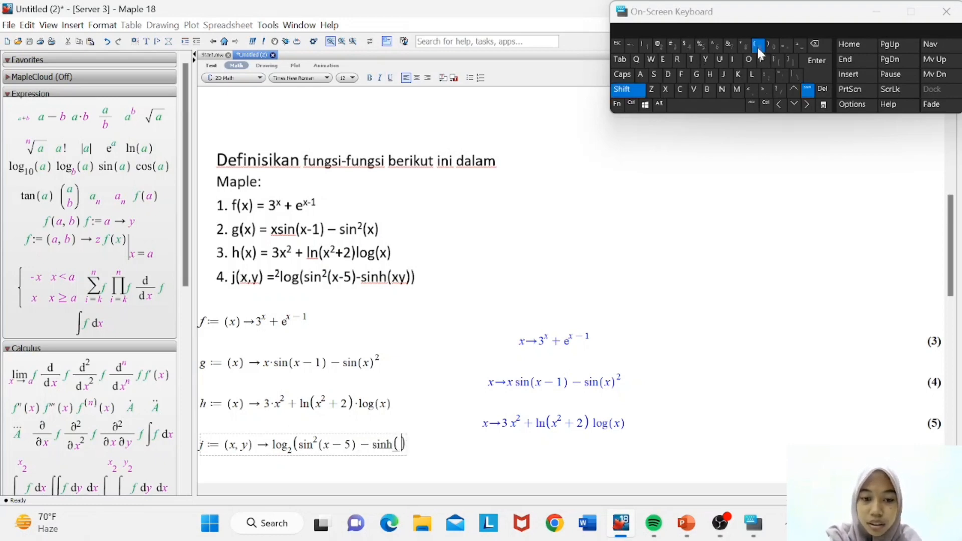
{"action": "type", "text": "x*y"}
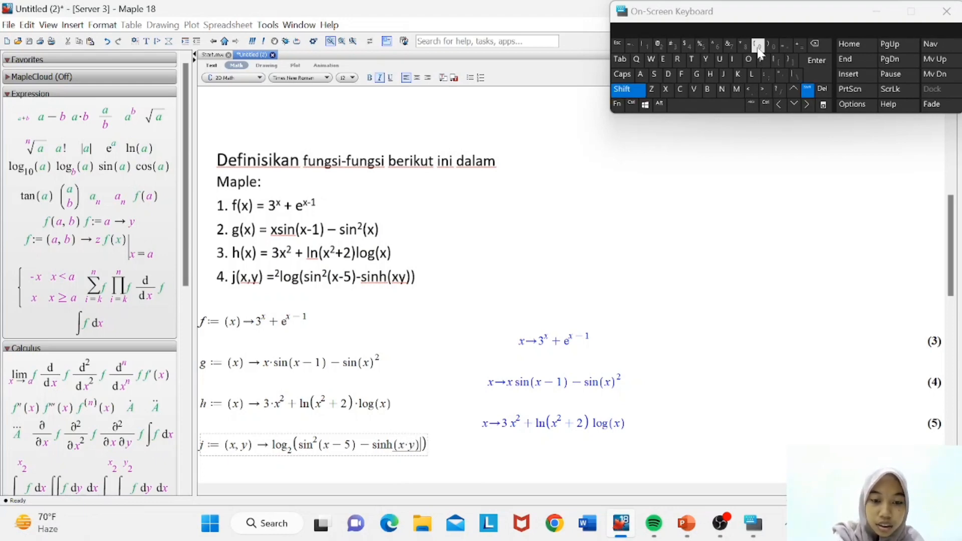
{"action": "key", "text": "Return"}
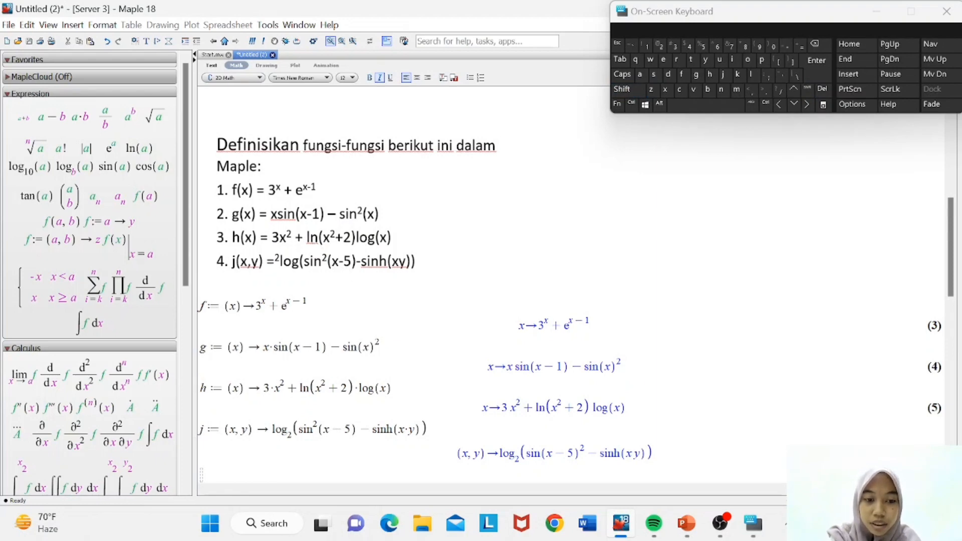
- Switch to PowerPoint to read slides 8 and 9 on evaluating functions, and return to Maple
{"action": "mouse_move", "coordinate": [694, 532]}
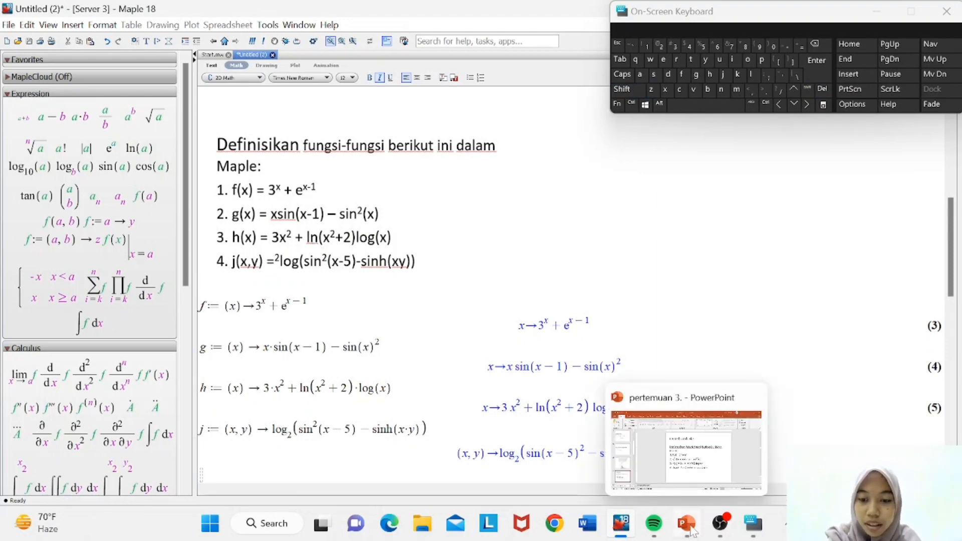
{"action": "left_click", "coordinate": [687, 484]}
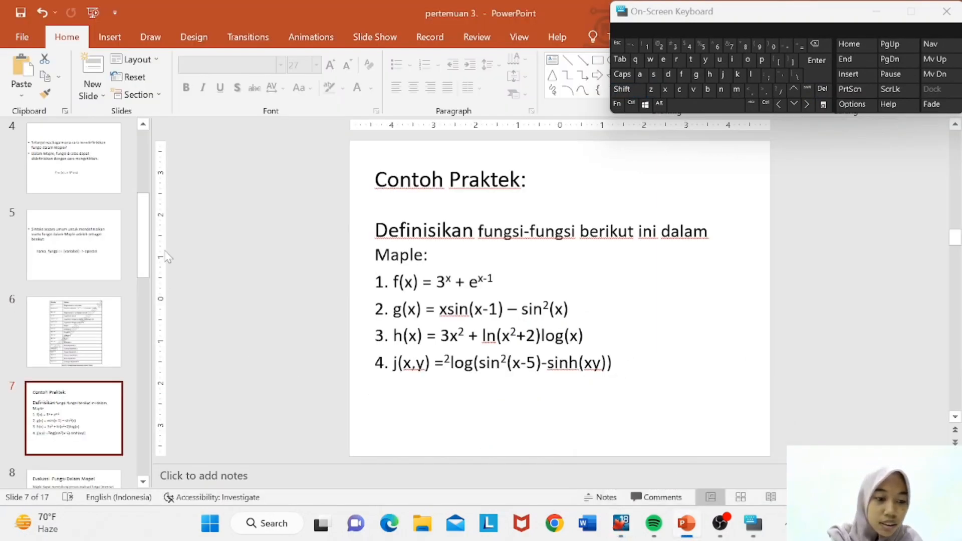
{"action": "left_click_drag", "start_coordinate": [143, 249], "coordinate": [144, 277]}
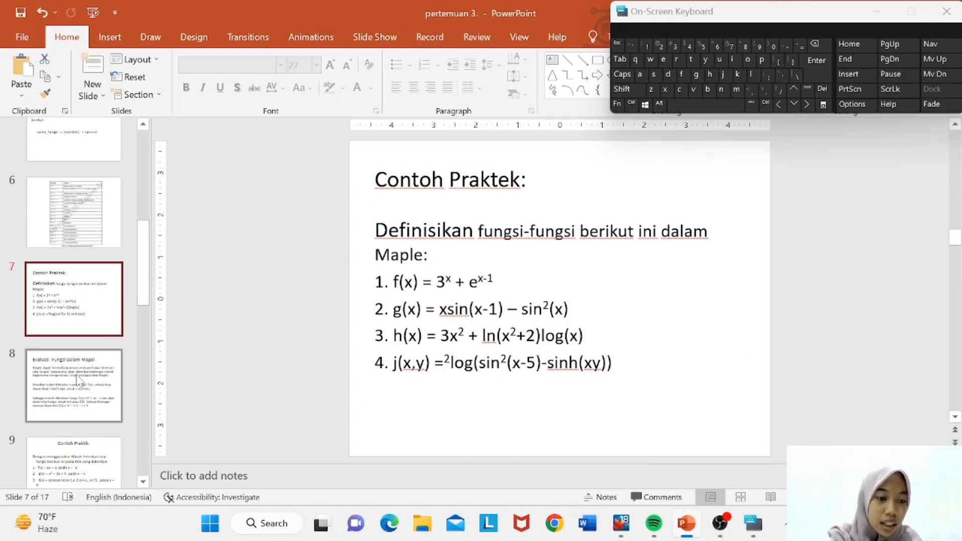
{"action": "left_click", "coordinate": [76, 374]}
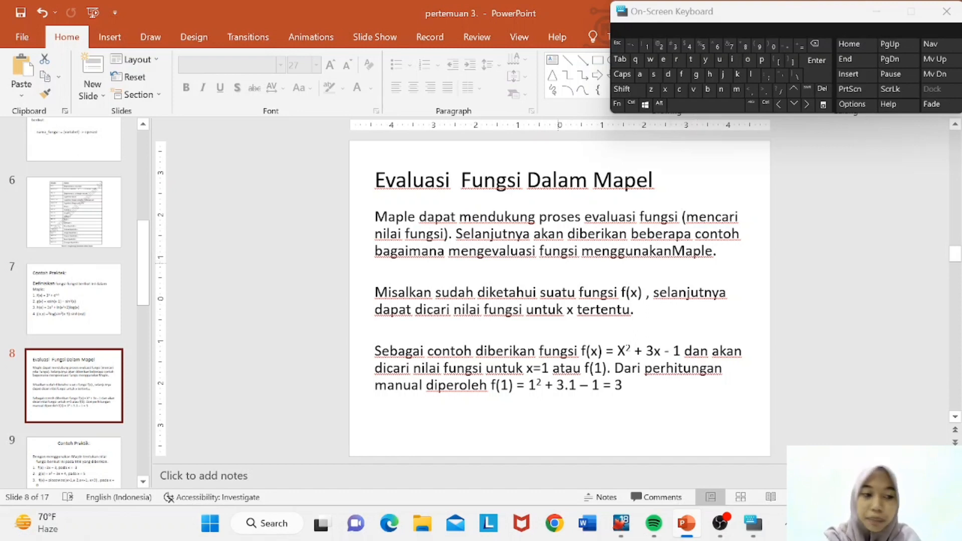
{"action": "left_click", "coordinate": [53, 458]}
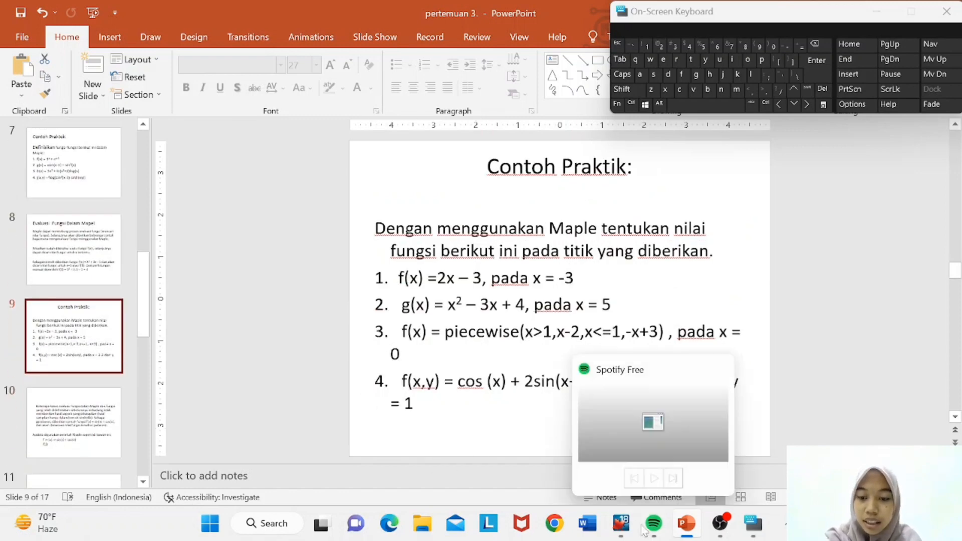
{"action": "left_click", "coordinate": [622, 477]}
{"action": "left_click", "coordinate": [574, 211]}
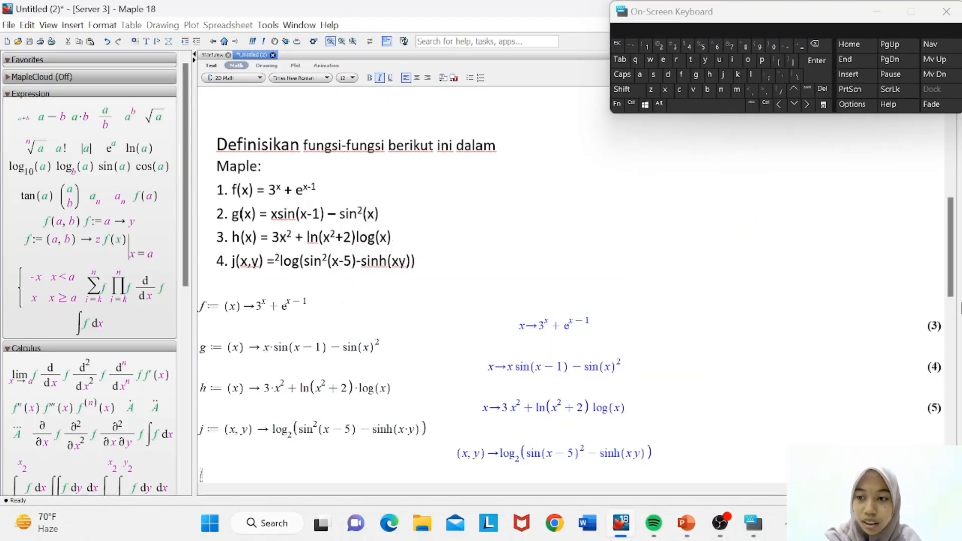
- Below the second exercise's problem list, start an arrow definition of f with the single argument x
{"action": "left_click_drag", "start_coordinate": [954, 289], "coordinate": [912, 412]}
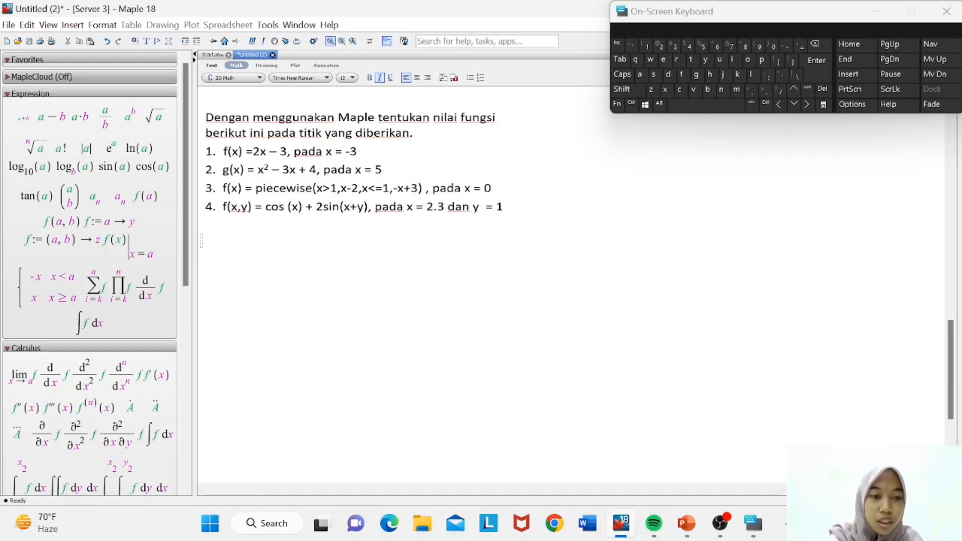
{"action": "type", "text": "f"}
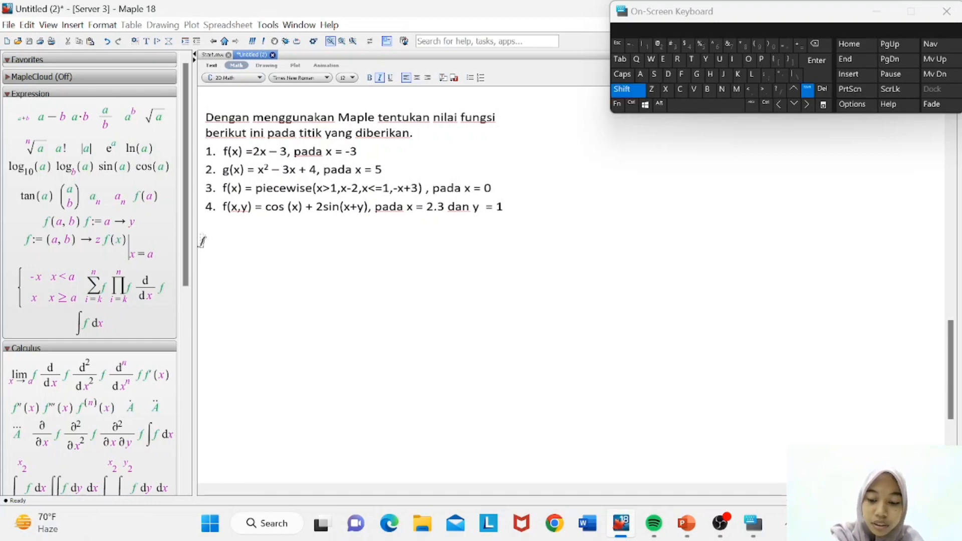
{"action": "type", "text": ":="}
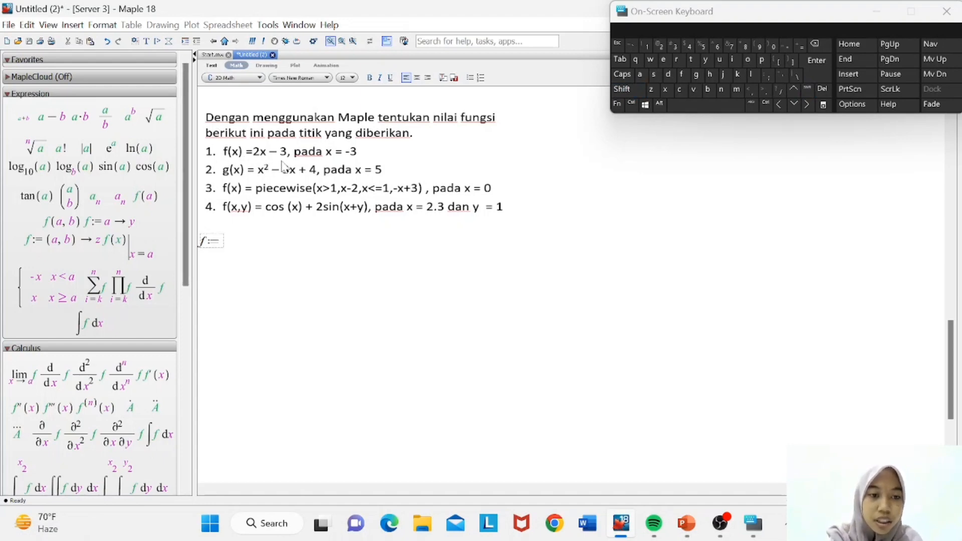
{"action": "key", "text": "shift"}
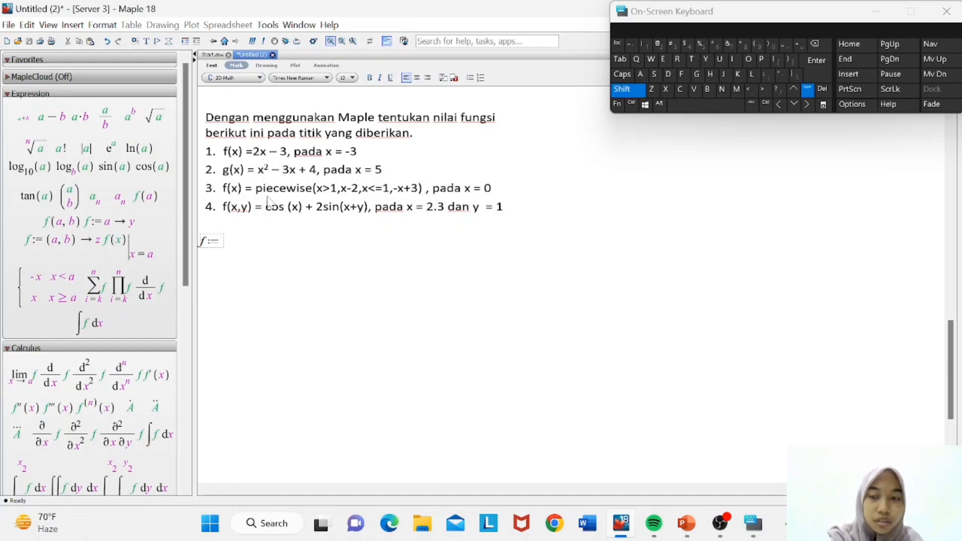
{"action": "left_click", "coordinate": [759, 46]}
{"action": "type", "text": "x"}
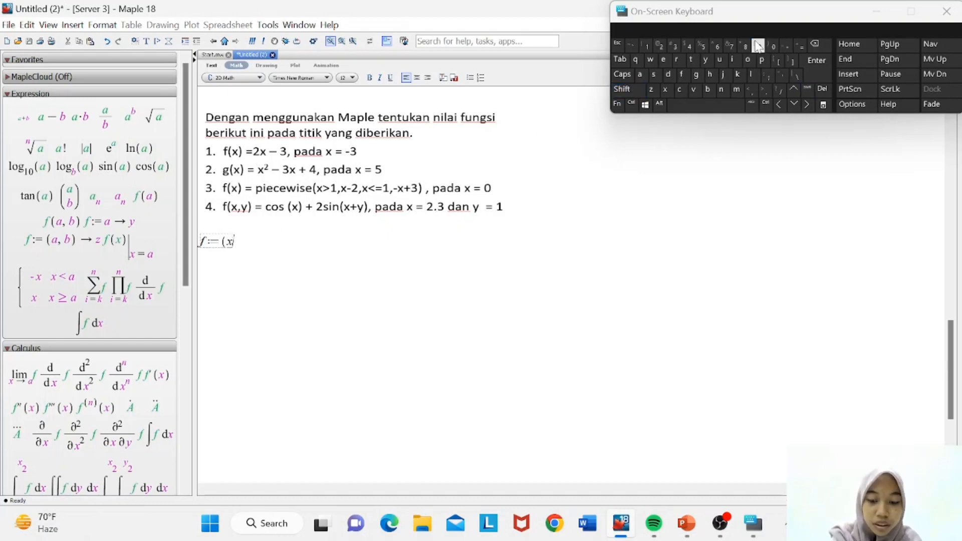
{"action": "type", "text": ")"}
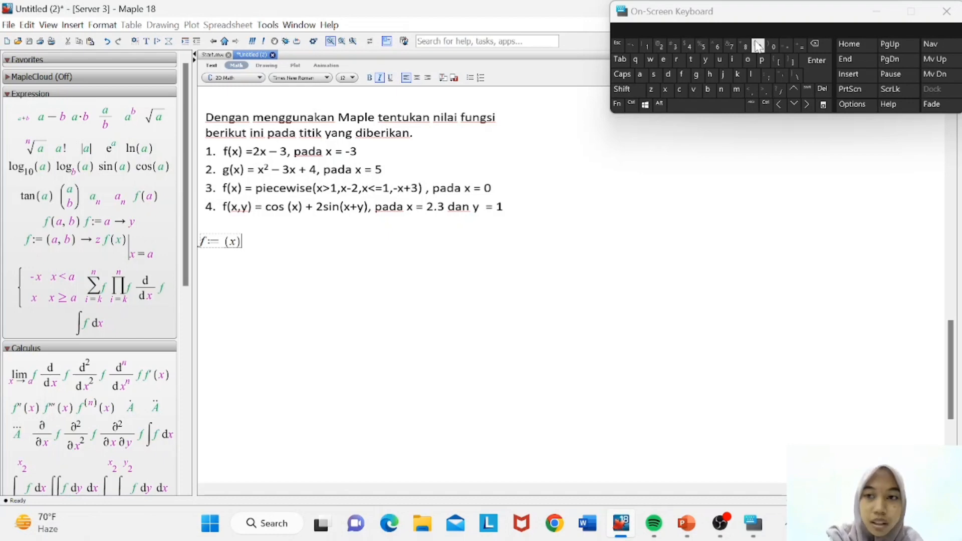
{"action": "left_click", "coordinate": [789, 46]}
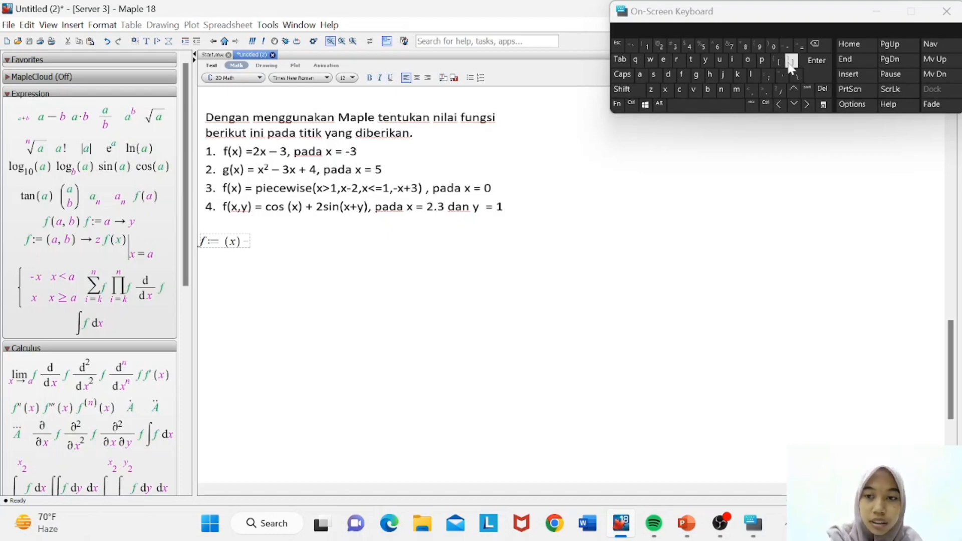
{"action": "left_click", "coordinate": [807, 90]}
{"action": "left_click", "coordinate": [764, 91]}
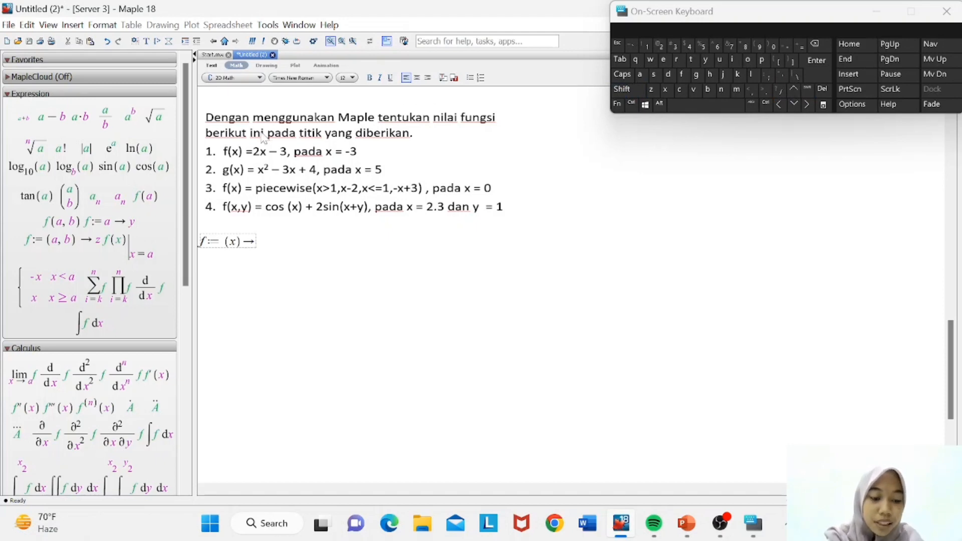
- Enter 2*x-3 as the body of the f definition and evaluate it
{"action": "type", "text": "2"}
{"action": "type", "text": "*x"}
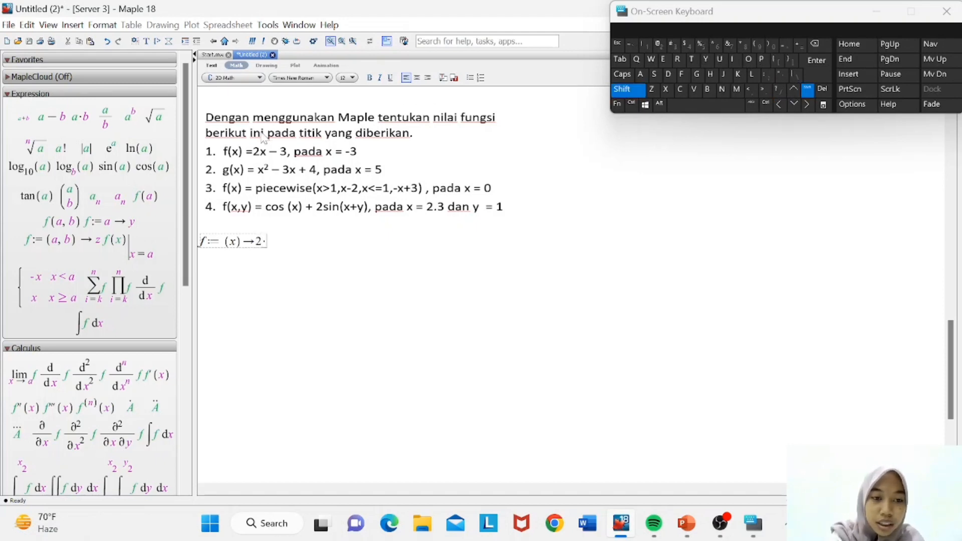
{"action": "type", "text": "-3"}
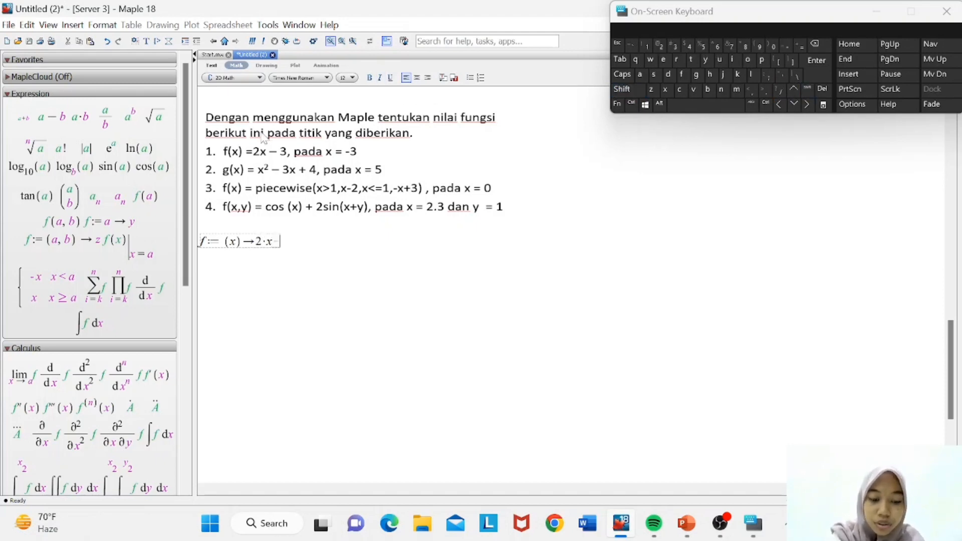
{"action": "key", "text": "Return"}
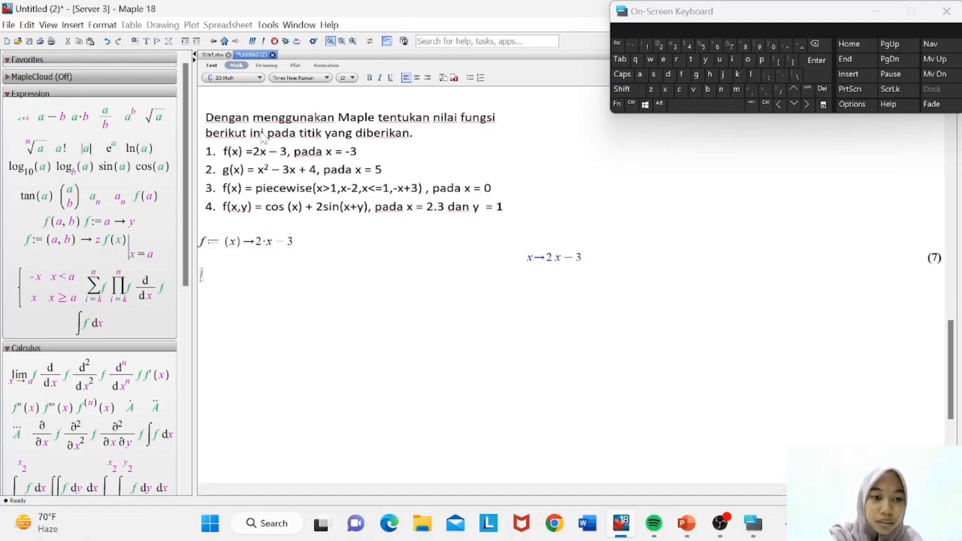
- Insert a function-call template for f, replace its argument placeholder with -3, and evaluate it
{"action": "left_click", "coordinate": [144, 197]}
{"action": "type", "text": "f(a"}
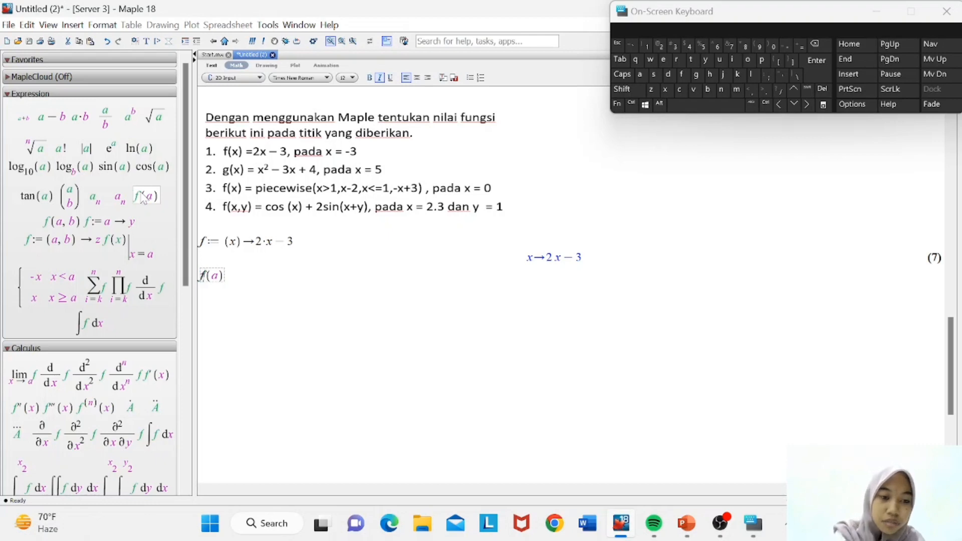
{"action": "key", "text": "Right"}
{"action": "type", "text": "-3"}
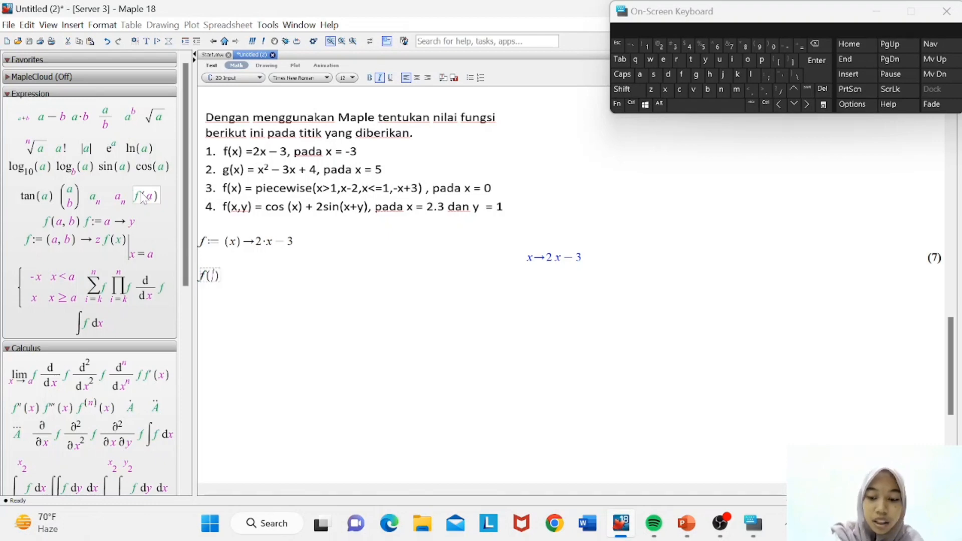
{"action": "key", "text": "Return"}
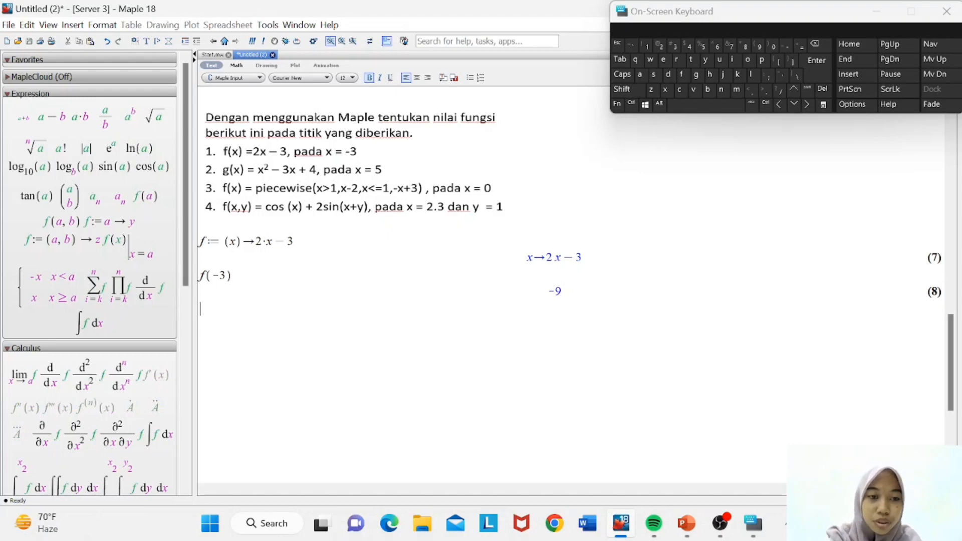
{"action": "left_click", "coordinate": [70, 244]}
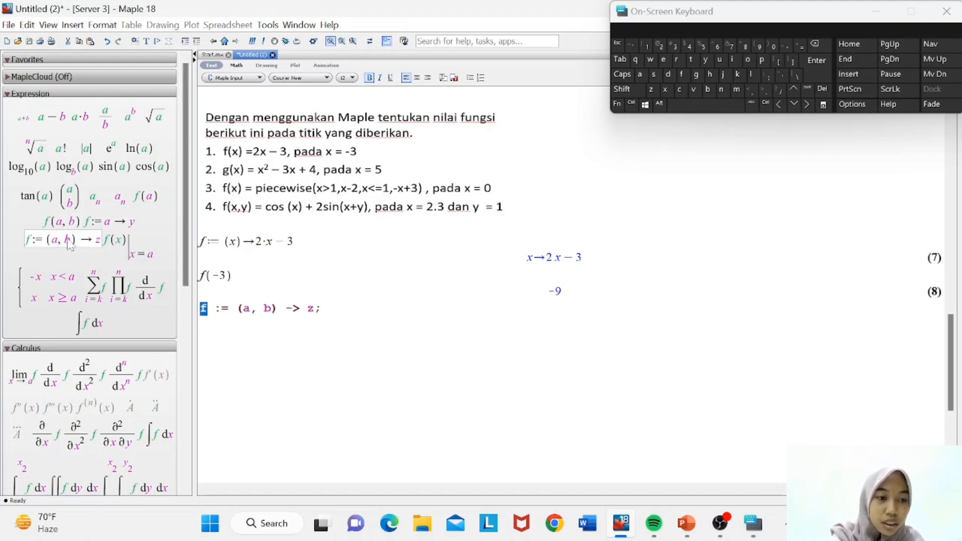
{"action": "left_click_drag", "start_coordinate": [324, 308], "coordinate": [195, 316]}
{"action": "key", "text": "BackSpace"}
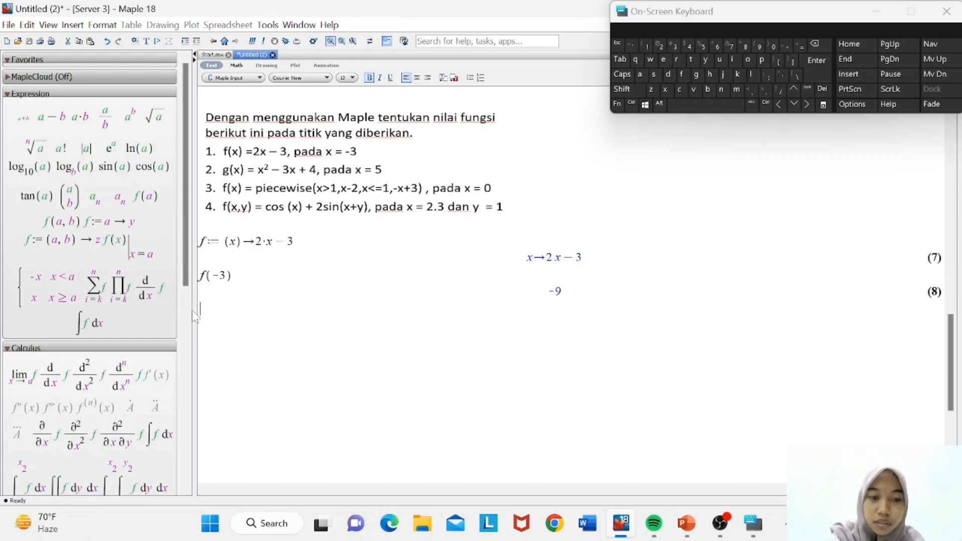
- In math mode, insert a two-variable arrow function template, name it g with the single argument x, and clear its z placeholder
{"action": "left_click", "coordinate": [237, 65]}
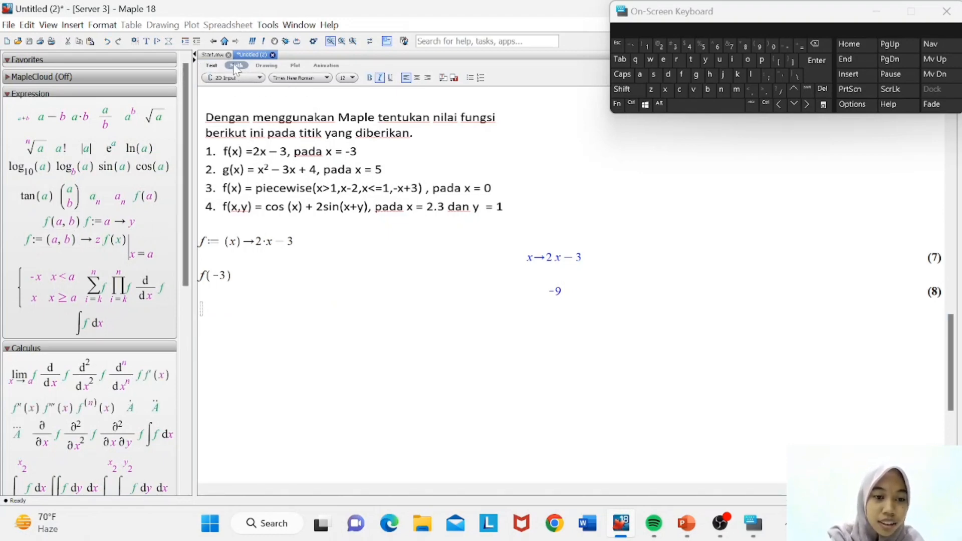
{"action": "left_click", "coordinate": [81, 240]}
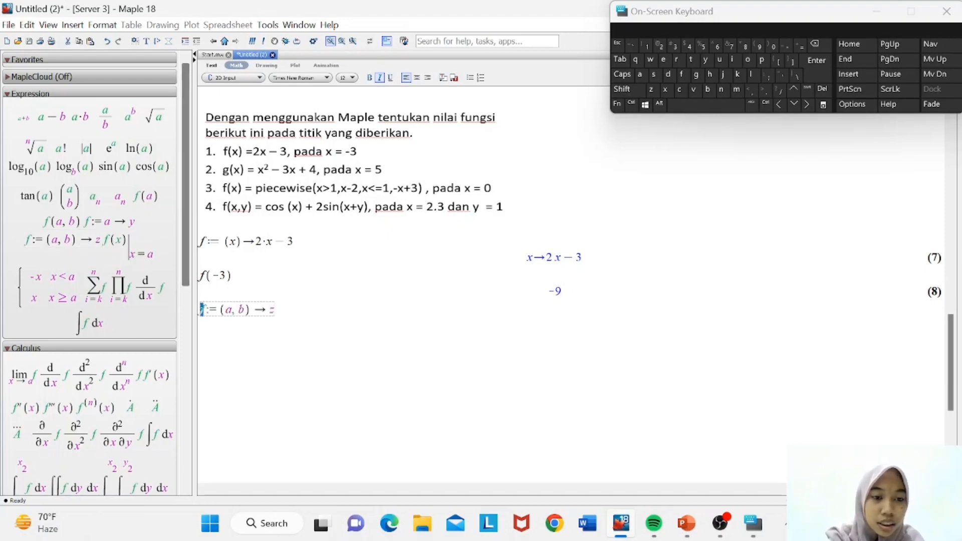
{"action": "type", "text": "g"}
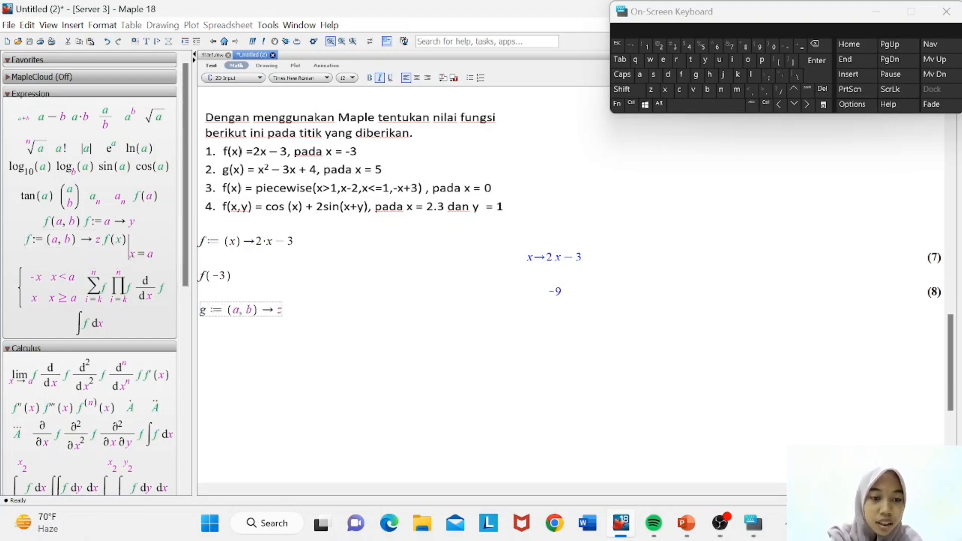
{"action": "left_click", "coordinate": [254, 310]}
{"action": "key", "text": "BackSpace"}
{"action": "key", "text": "BackSpace"}
{"action": "key", "text": "BackSpace"}
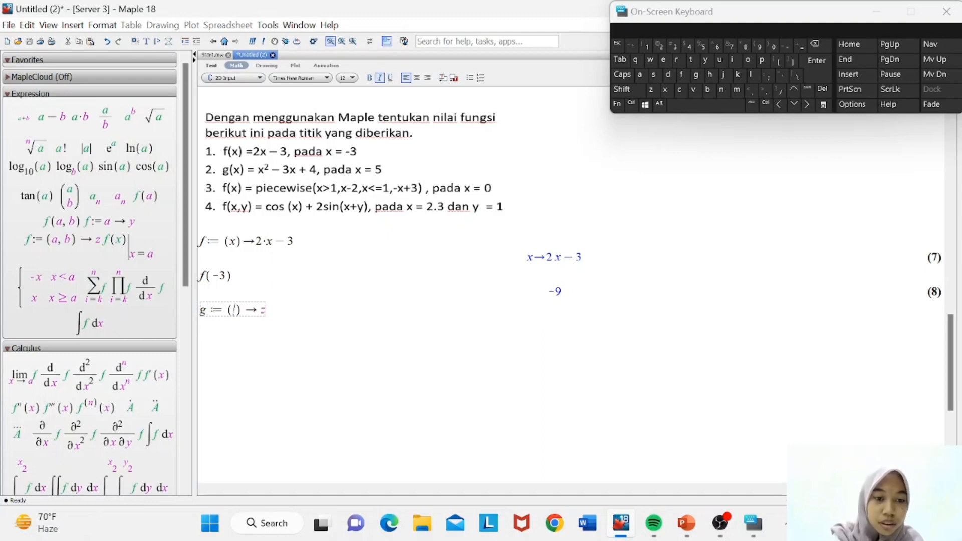
{"action": "type", "text": "x"}
{"action": "key", "text": "Right"}
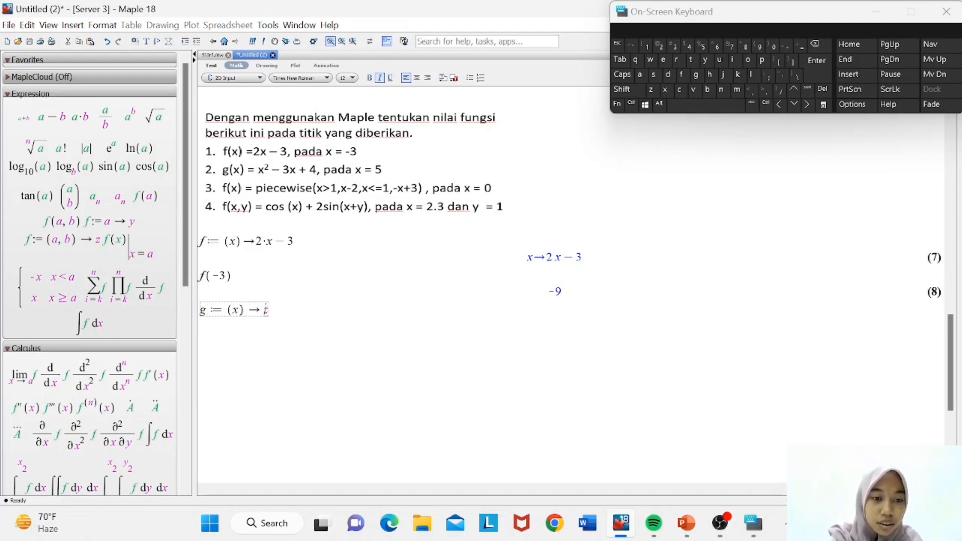
{"action": "key", "text": "BackSpace"}
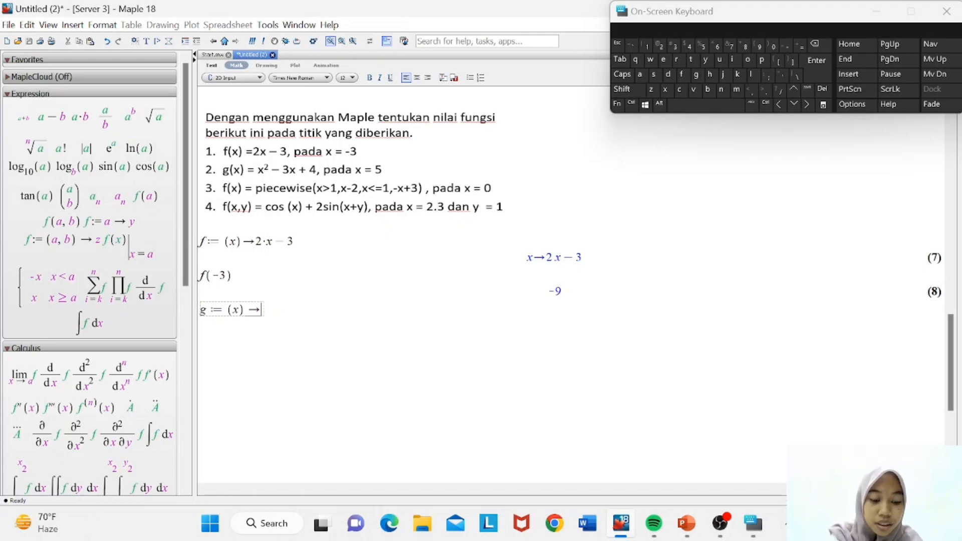
- Enter x^2-3*x+4 as the body of the g definition using the power template, and evaluate it
{"action": "left_click", "coordinate": [134, 123]}
{"action": "type", "text": "x"}
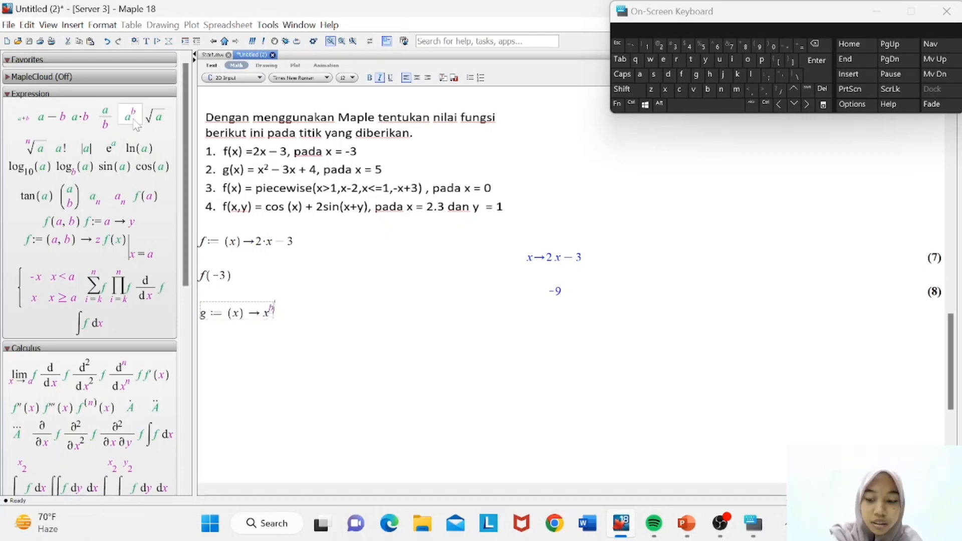
{"action": "type", "text": "^2"}
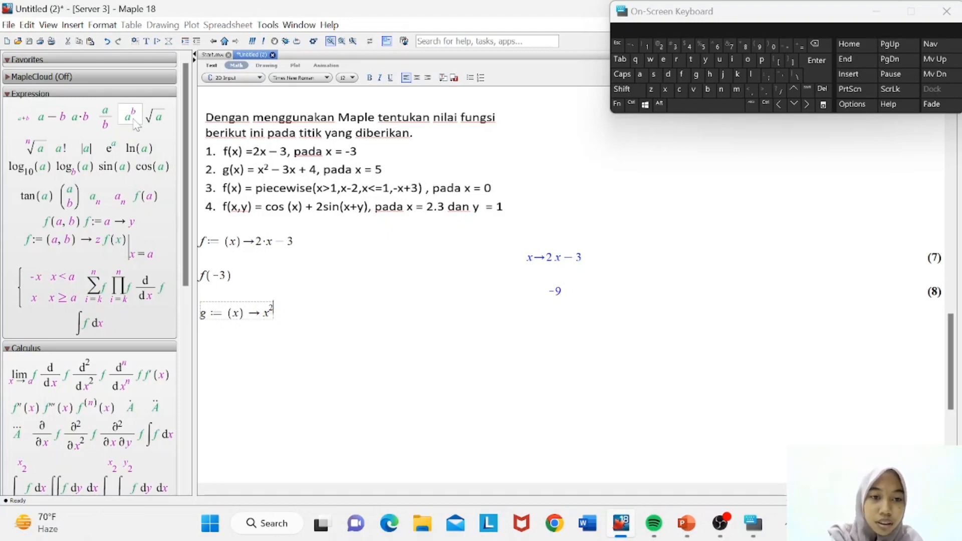
{"action": "type", "text": "-"}
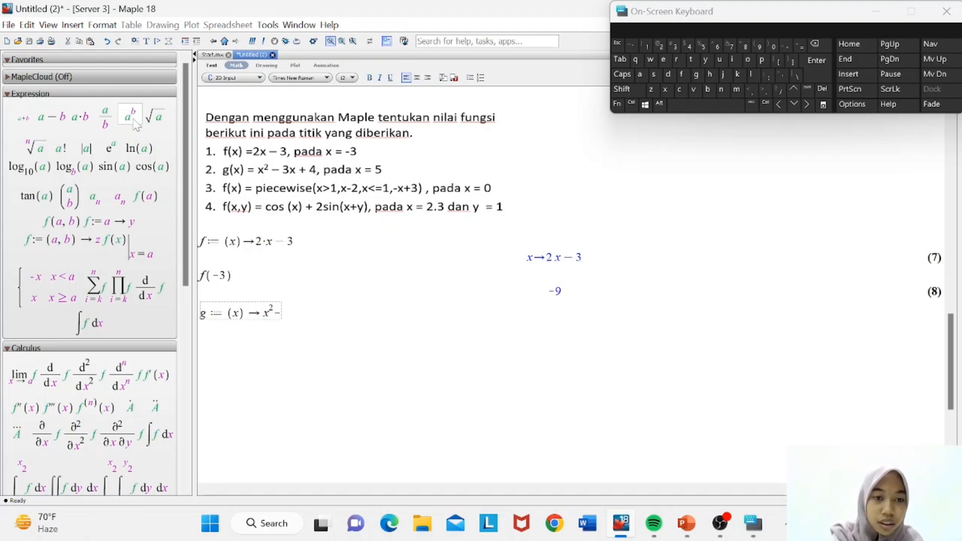
{"action": "type", "text": "3*x"}
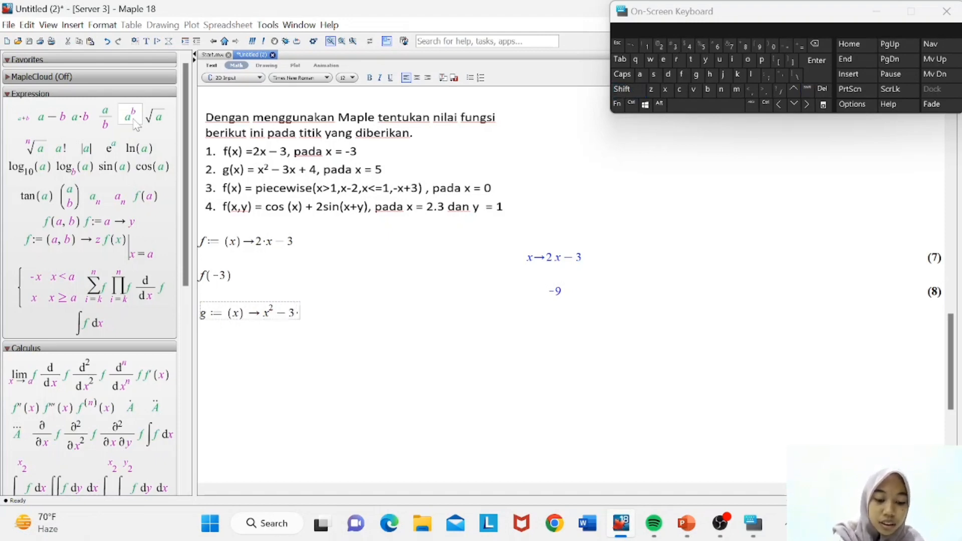
{"action": "type", "text": "+"}
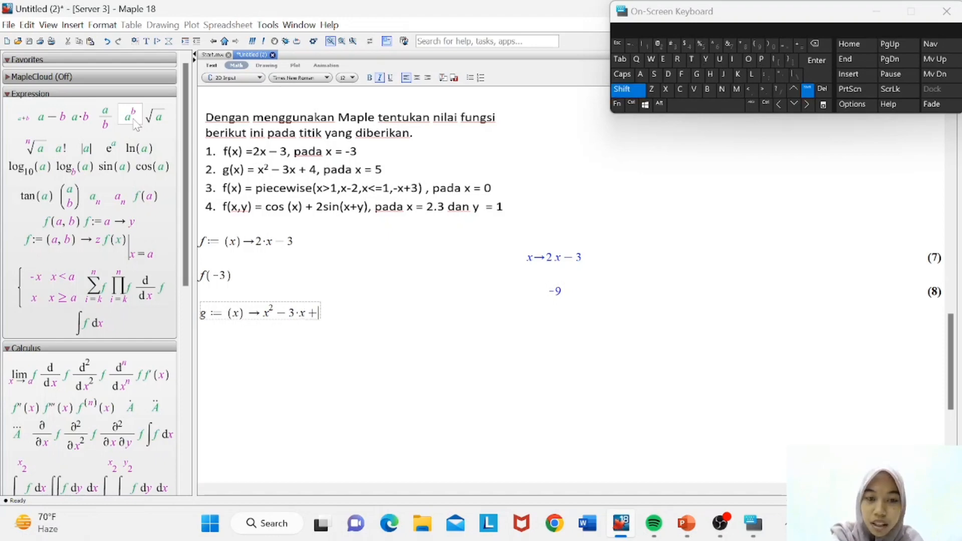
{"action": "type", "text": "4"}
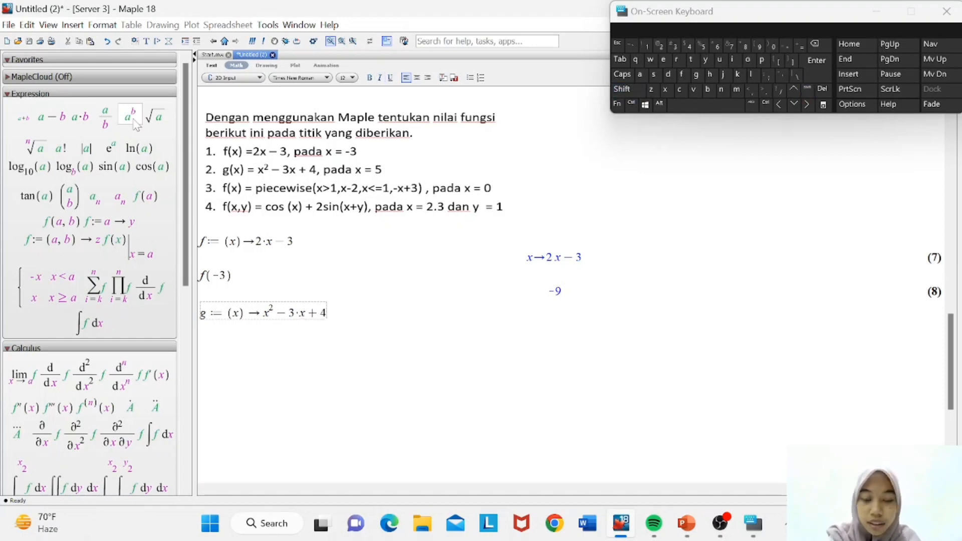
{"action": "key", "text": "Return"}
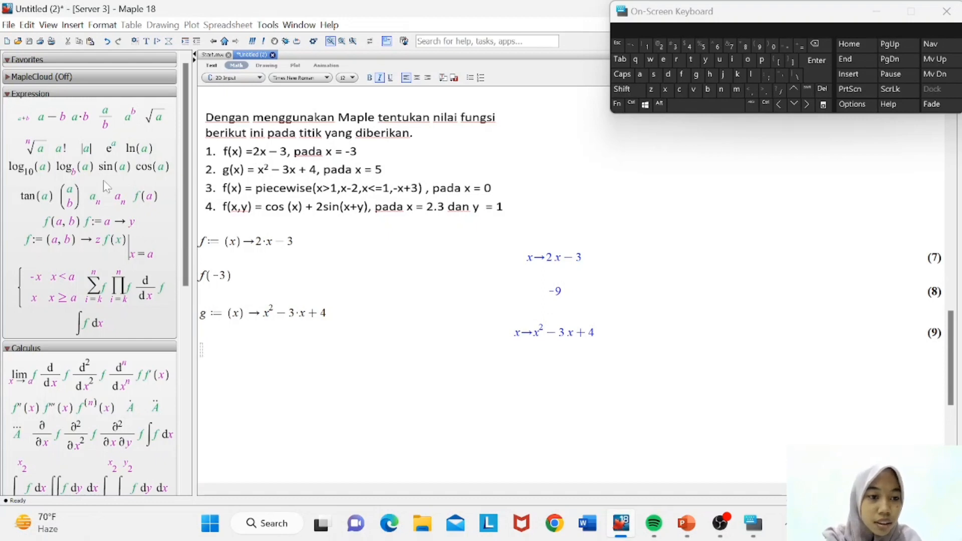
- Insert a function-call template, change it to g(5), and evaluate it
{"action": "left_click", "coordinate": [147, 196]}
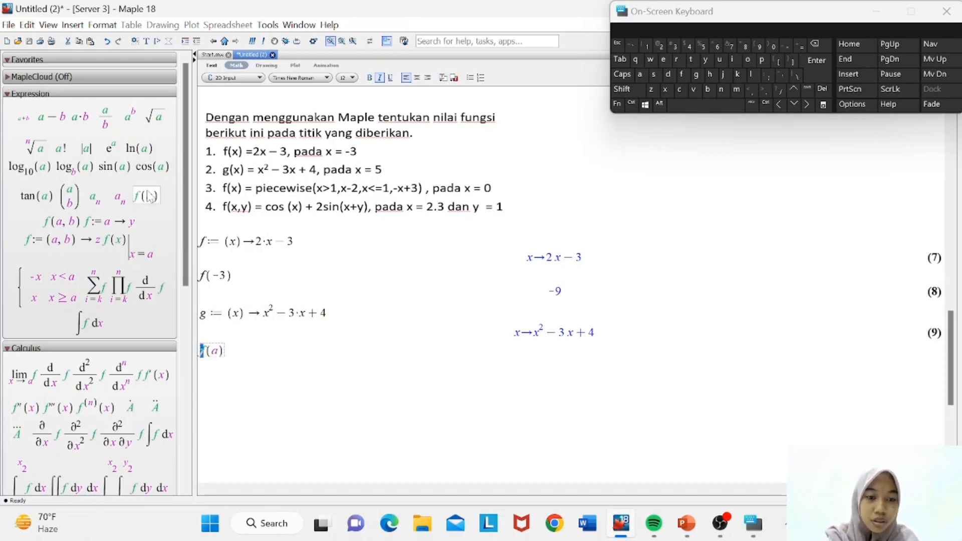
{"action": "type", "text": "g"}
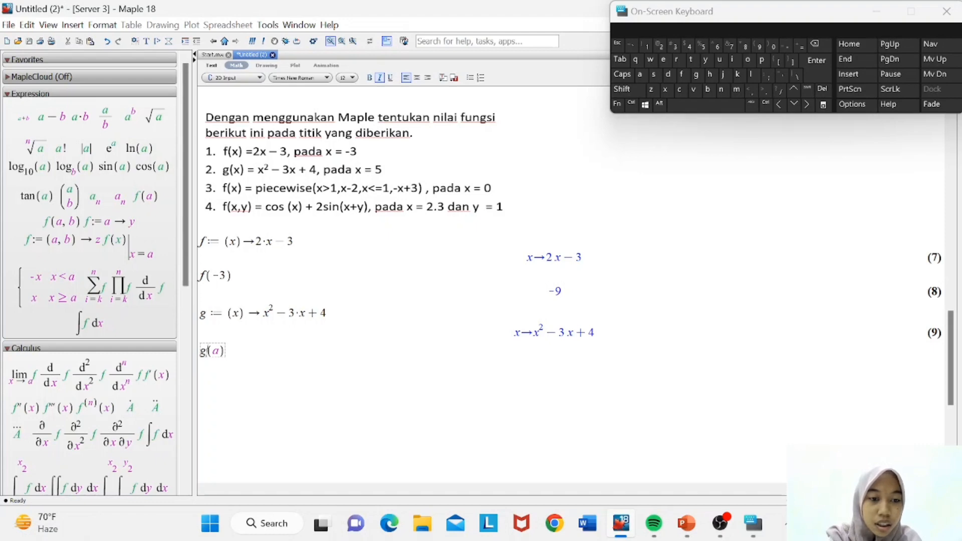
{"action": "key", "text": "BackSpace"}
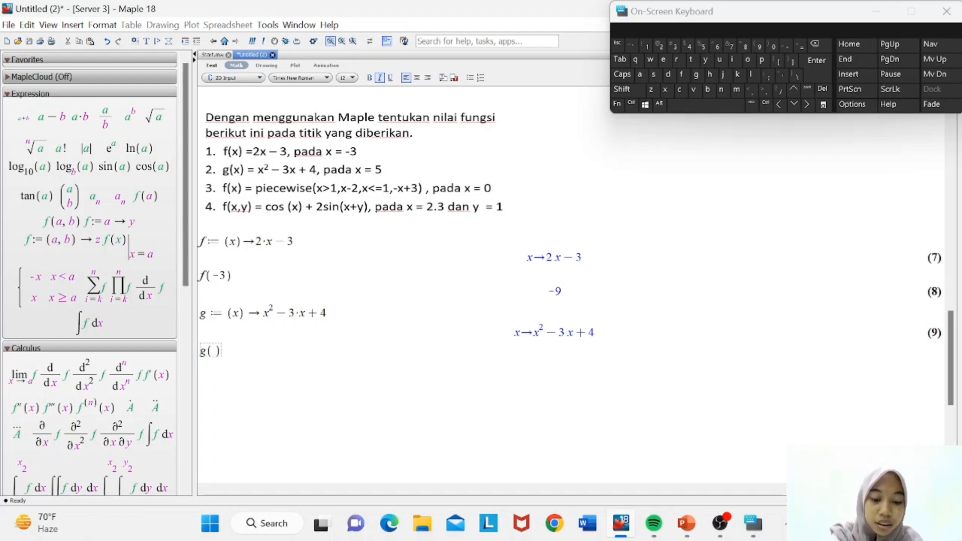
{"action": "type", "text": "5"}
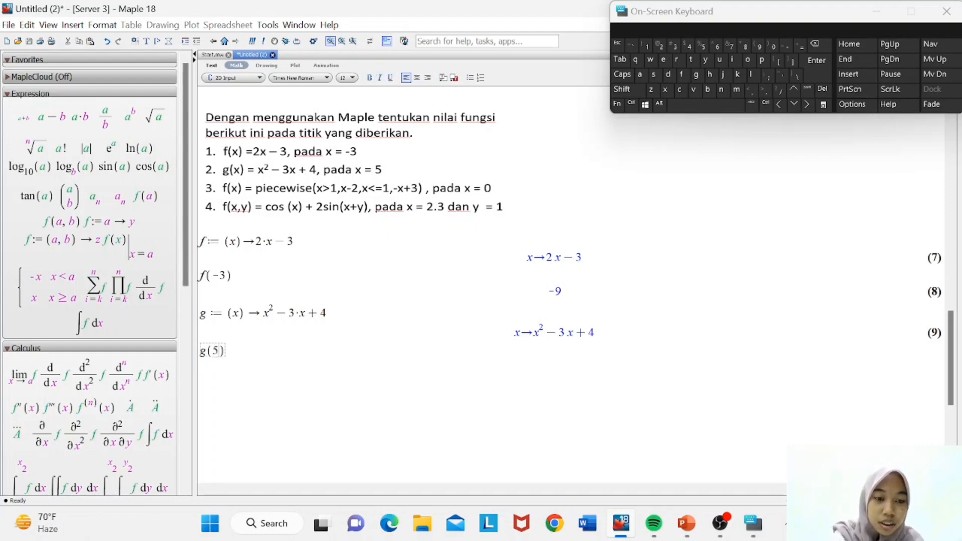
{"action": "key", "text": "Return"}
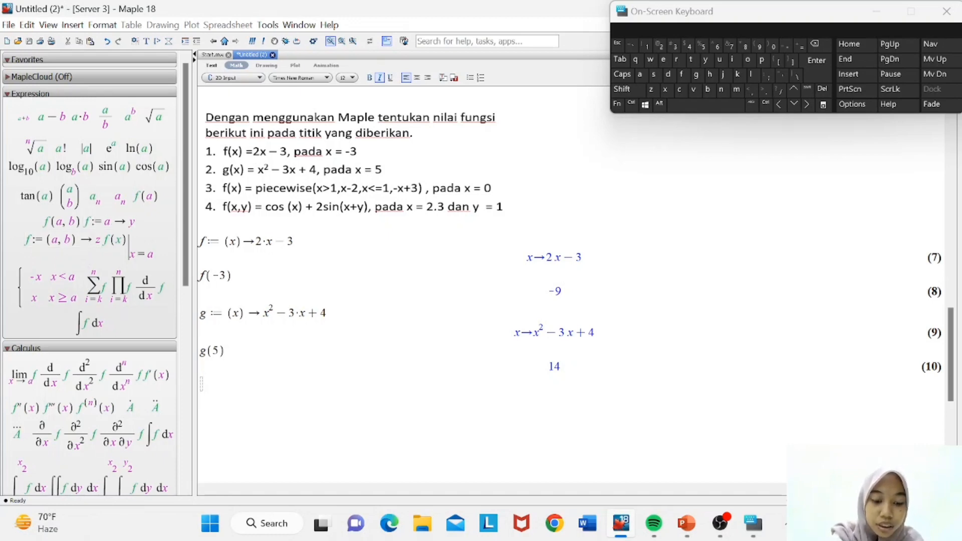
- Start a new arrow-notation definition of f with the single argument x, f := (x) ->, below g(5)
{"action": "type", "text": "f "}
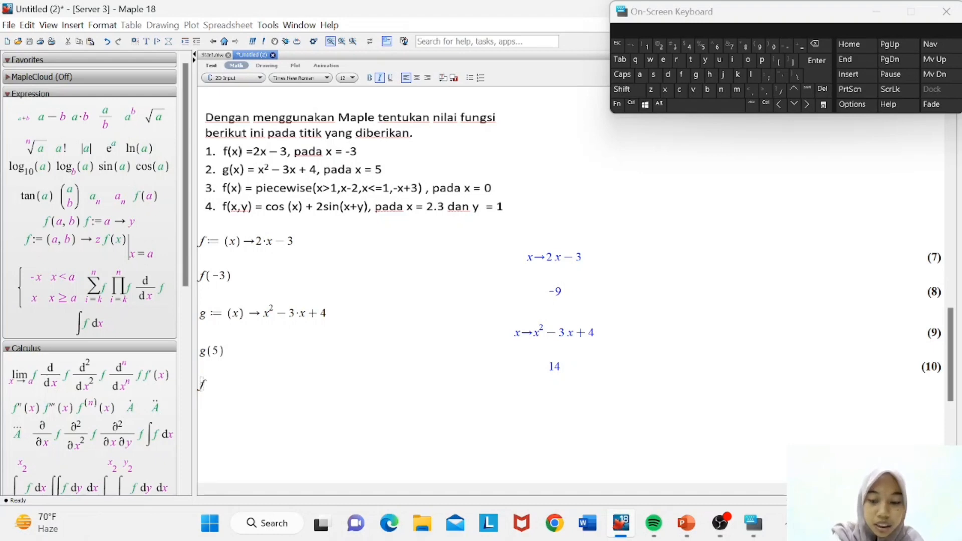
{"action": "type", "text": ":="}
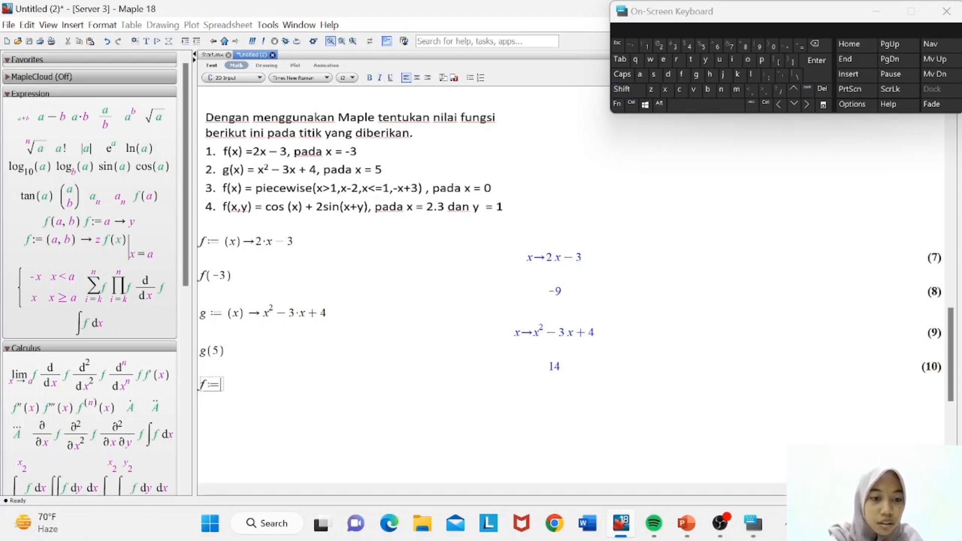
{"action": "left_click", "coordinate": [622, 89]}
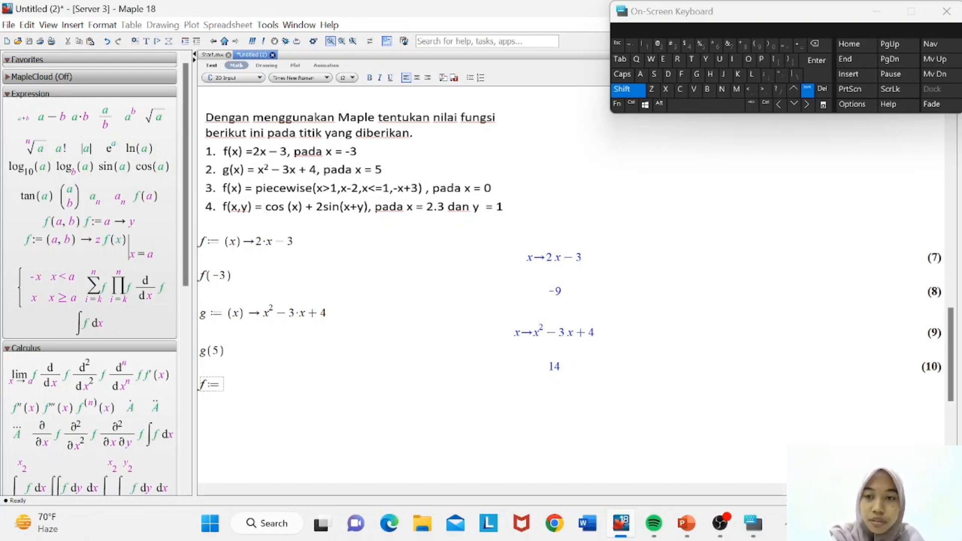
{"action": "left_click", "coordinate": [755, 46]}
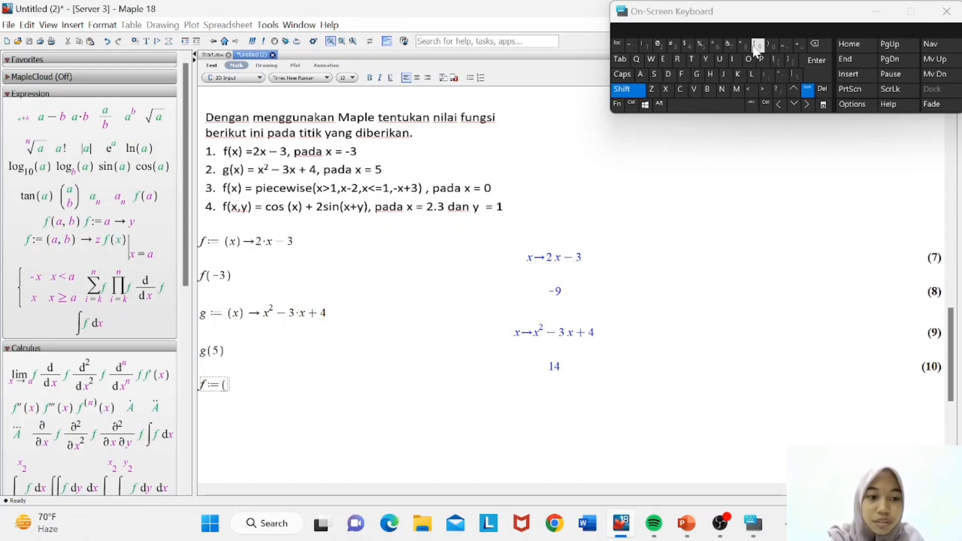
{"action": "type", "text": "x)"}
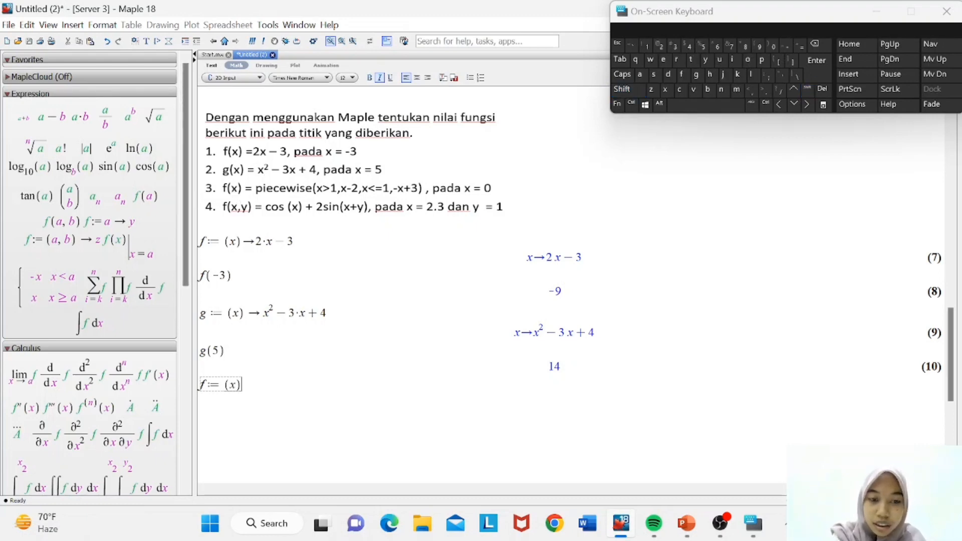
{"action": "type", "text": "-"}
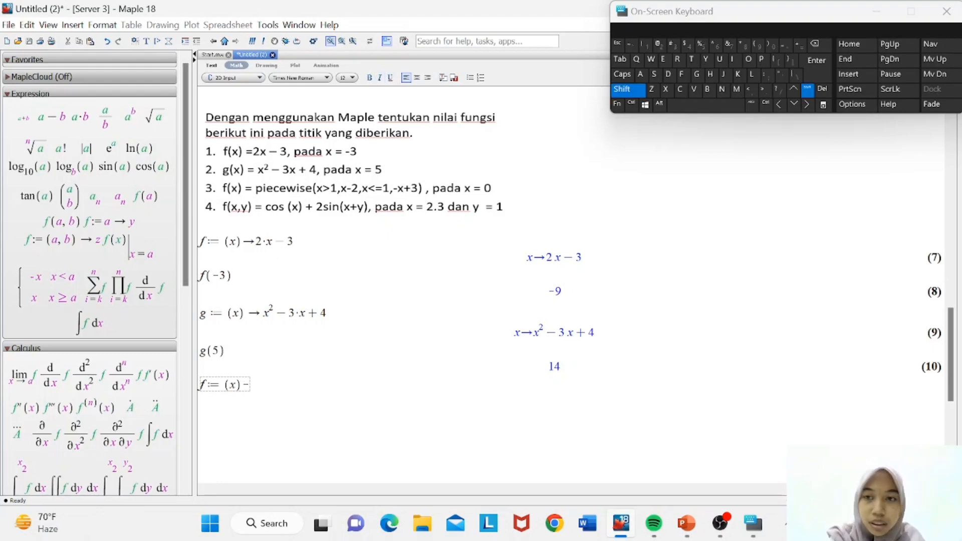
{"action": "left_click", "coordinate": [764, 90]}
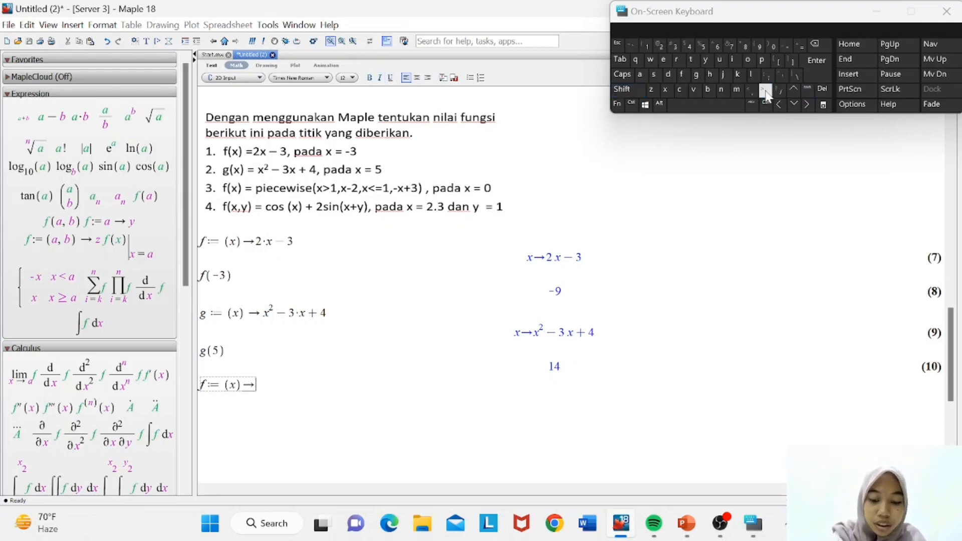
- Begin the body of f with a piecewise call whose first condition is x>1 with the expression x-2
{"action": "type", "text": "pie"}
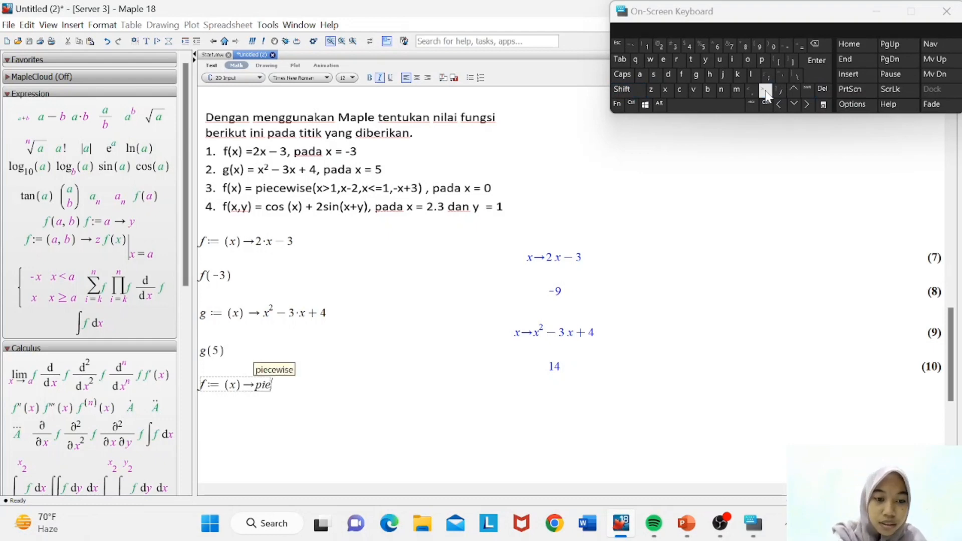
{"action": "type", "text": "cewise"}
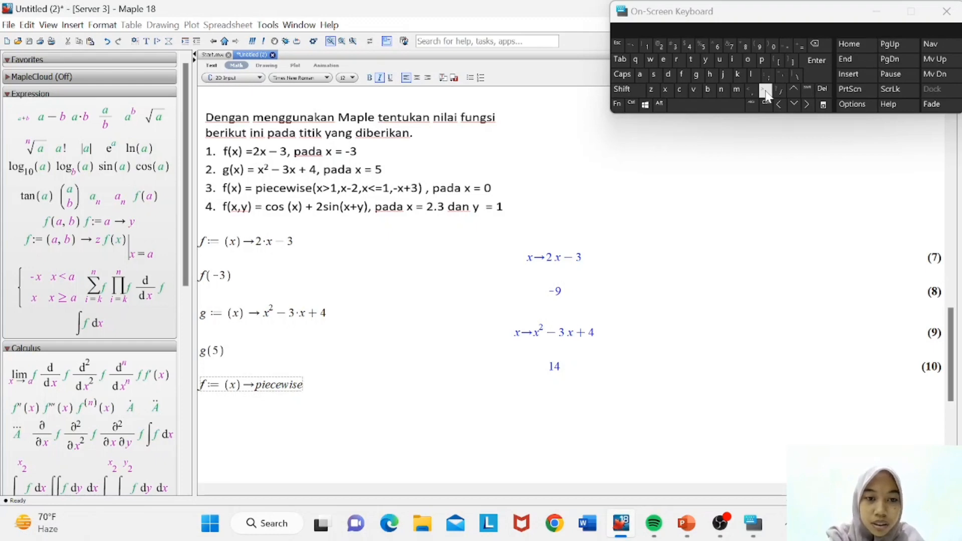
{"action": "key", "text": "shift"}
{"action": "left_click", "coordinate": [758, 44]}
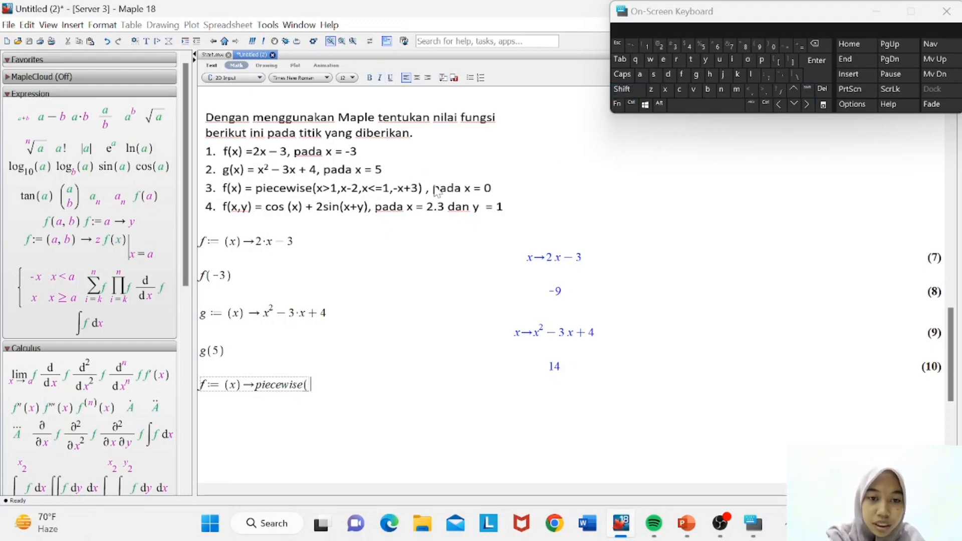
{"action": "type", "text": "x"}
{"action": "key", "text": "shift"}
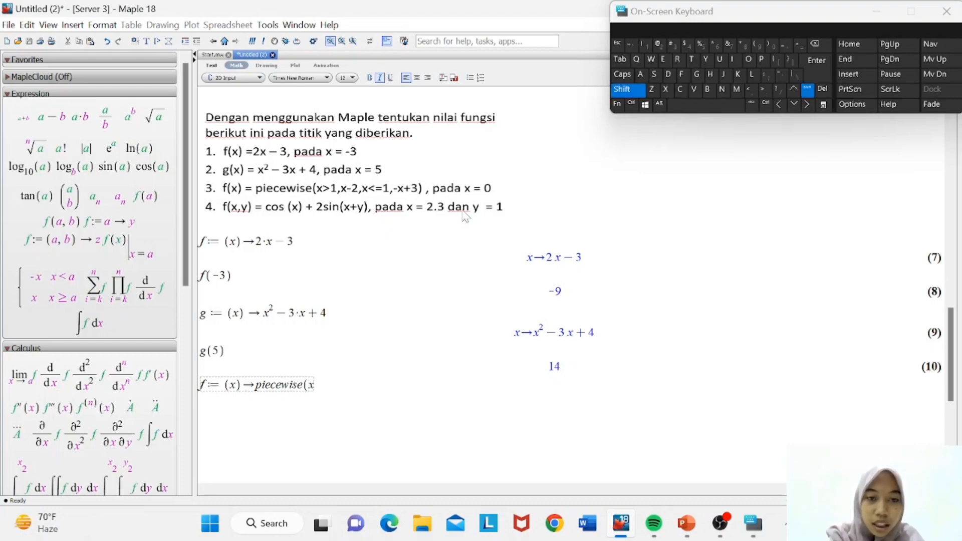
{"action": "left_click", "coordinate": [764, 91]}
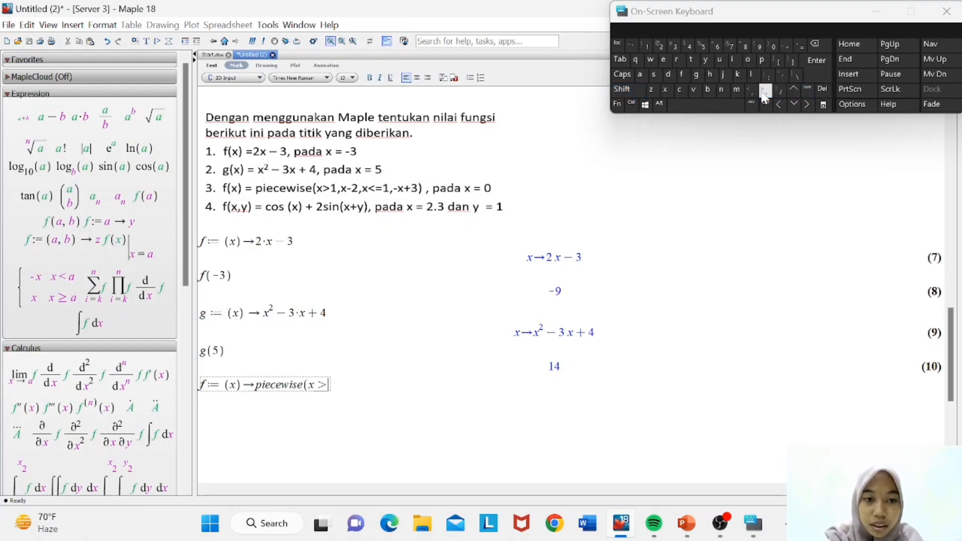
{"action": "type", "text": "1"}
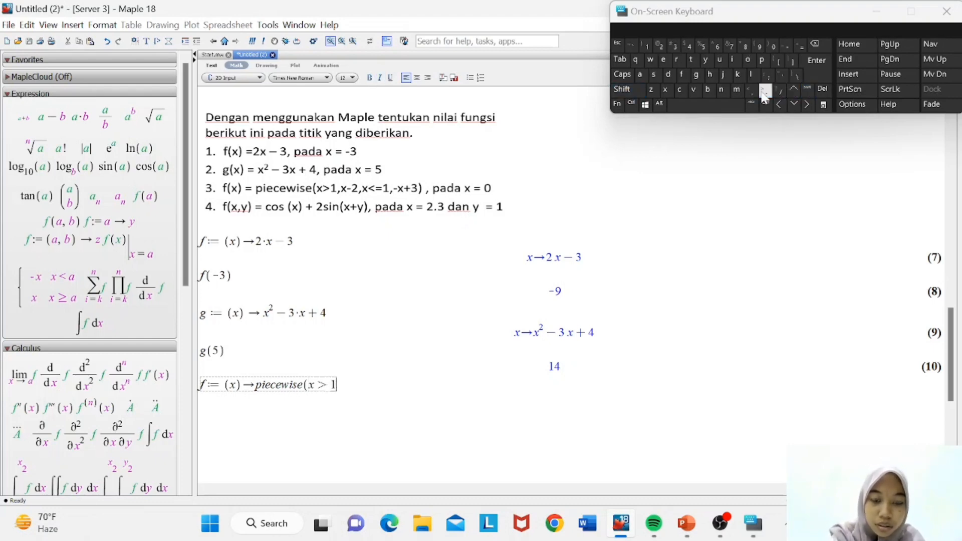
{"action": "type", "text": ",x-"}
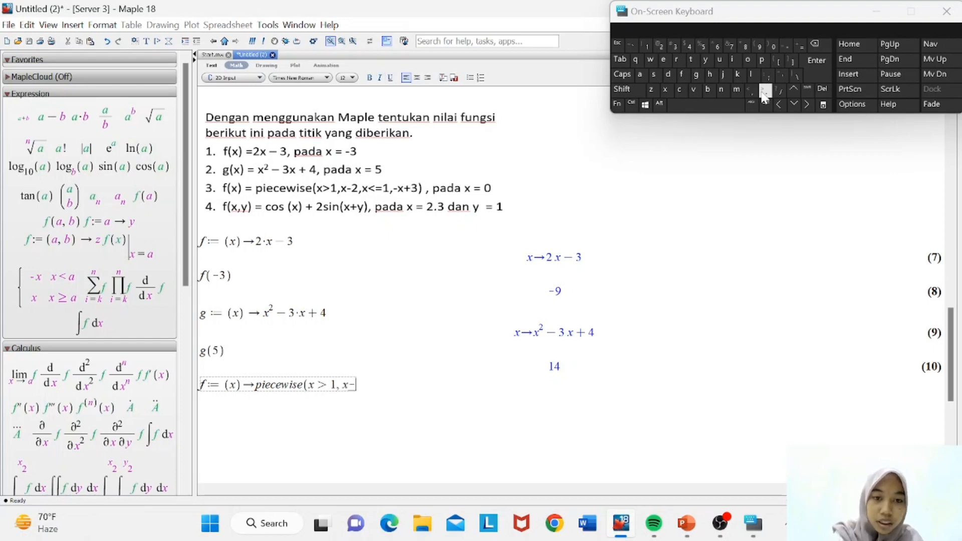
{"action": "type", "text": "2"}
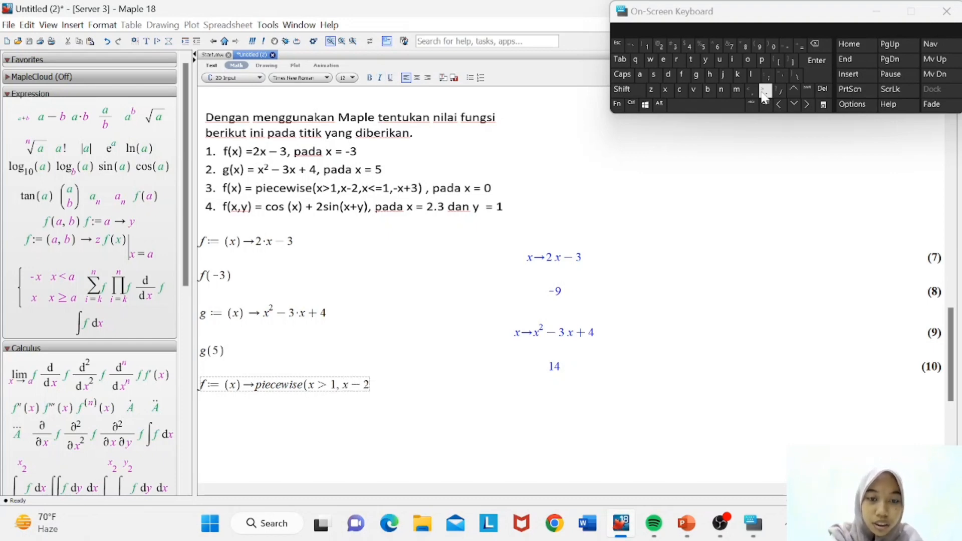
- Complete the piecewise call with the condition x<=1 and expression -x+3, and evaluate the definition
{"action": "type", "text": ",x"}
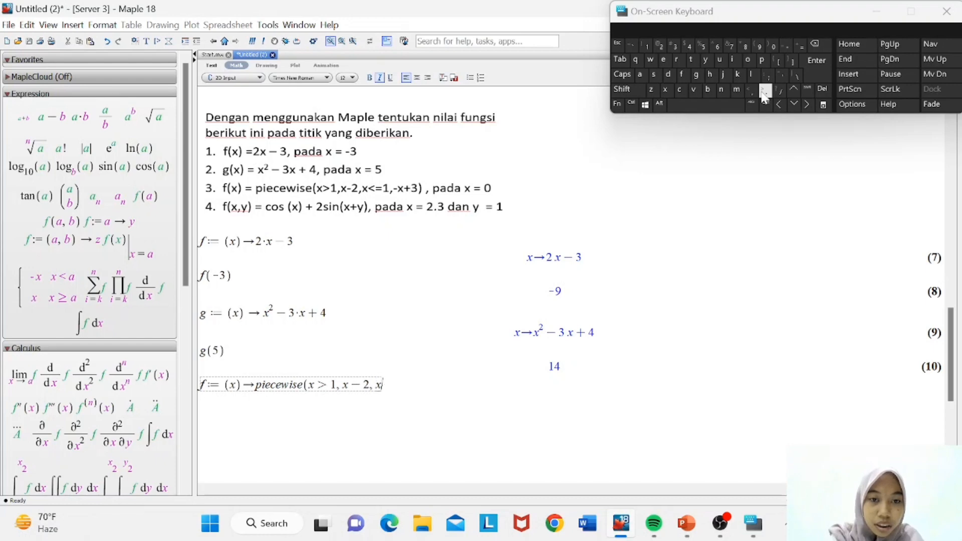
{"action": "type", "text": "<="}
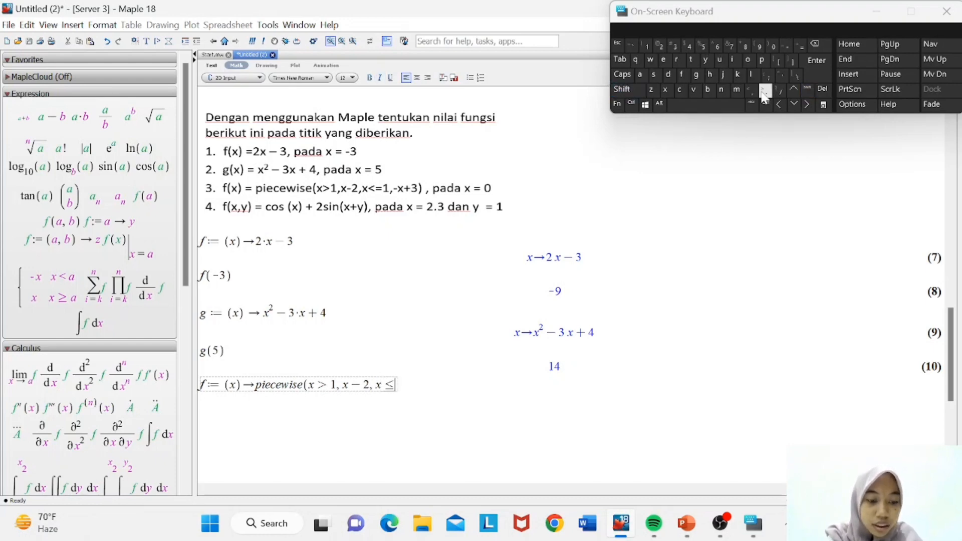
{"action": "type", "text": "1,"}
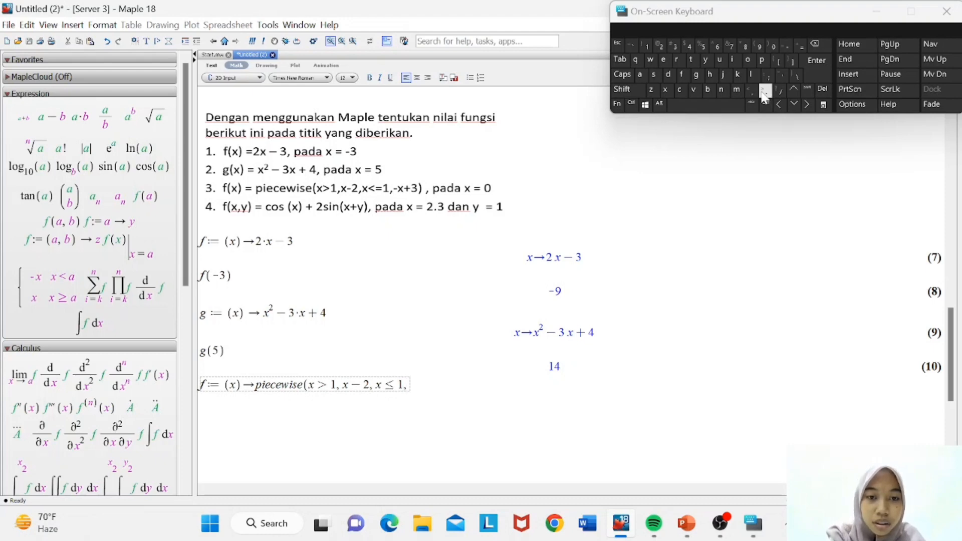
{"action": "type", "text": "-"}
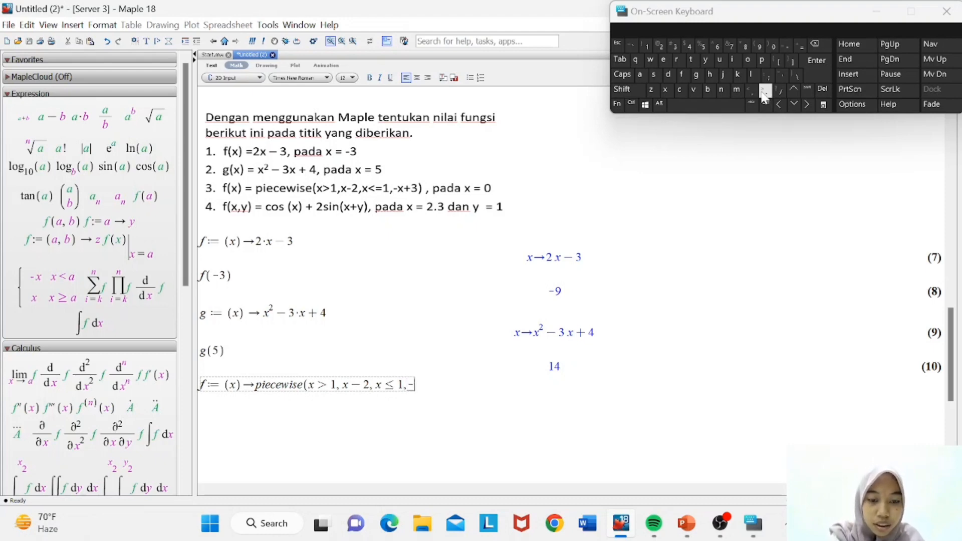
{"action": "type", "text": "x+3"}
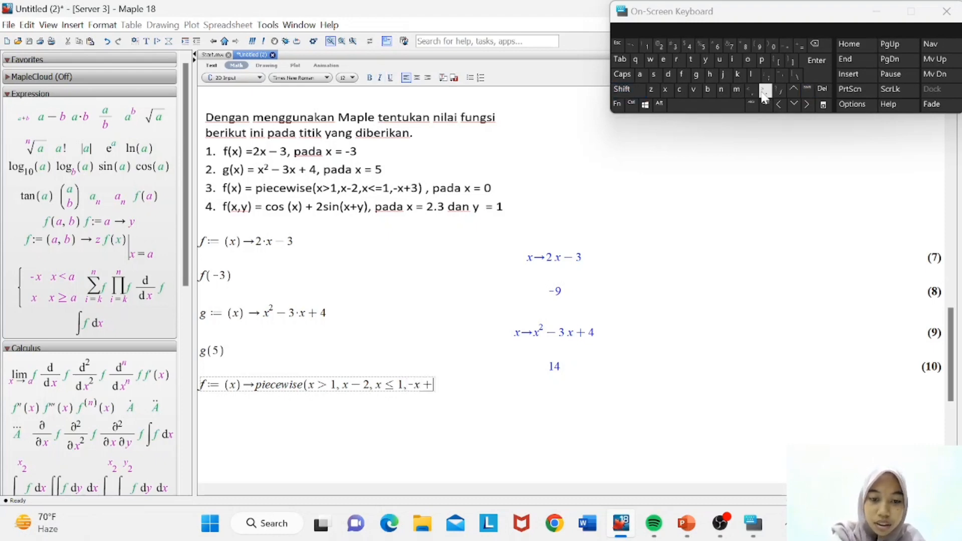
{"action": "type", "text": ")"}
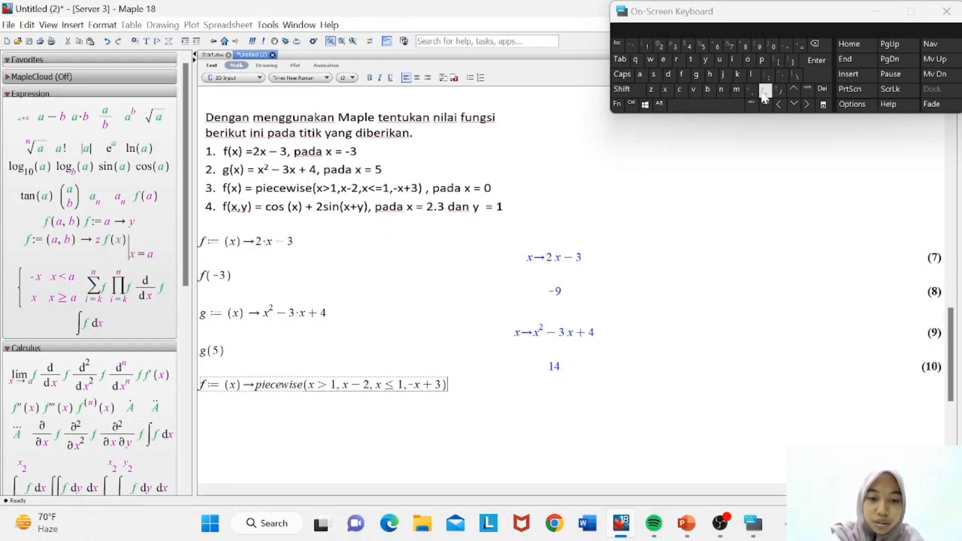
{"action": "key", "text": "Return"}
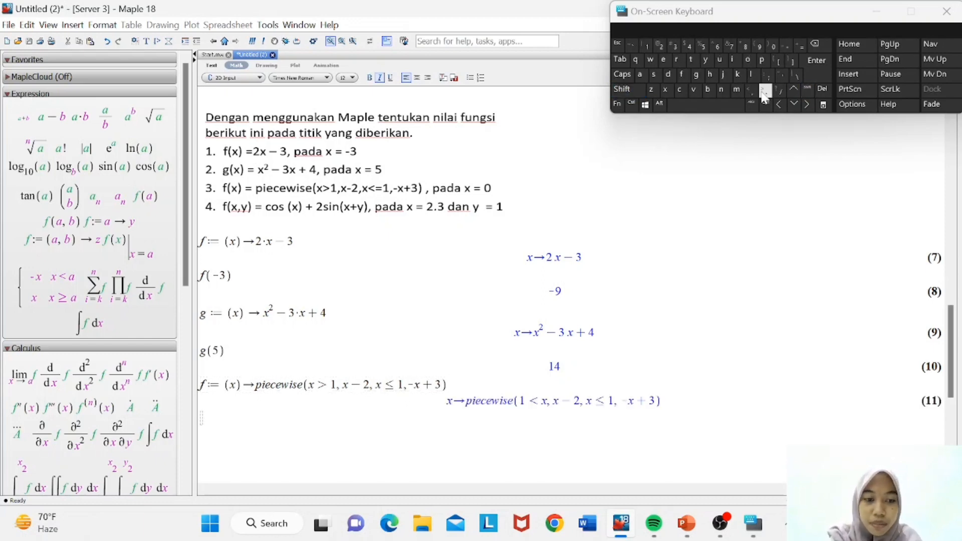
- Insert a function-call template for f, replace its argument placeholder with 0, and evaluate it
{"action": "left_click", "coordinate": [150, 197]}
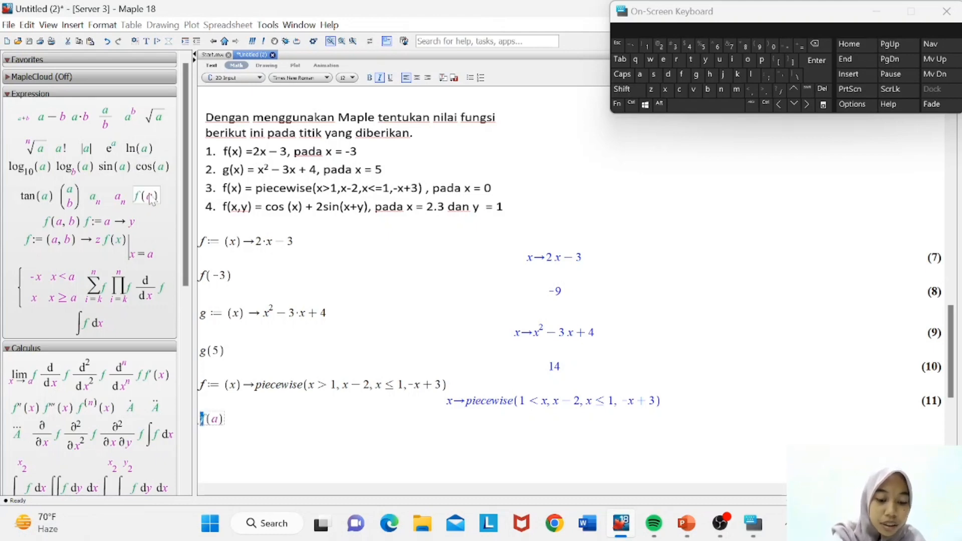
{"action": "type", "text": "f"}
{"action": "key", "text": "Tab"}
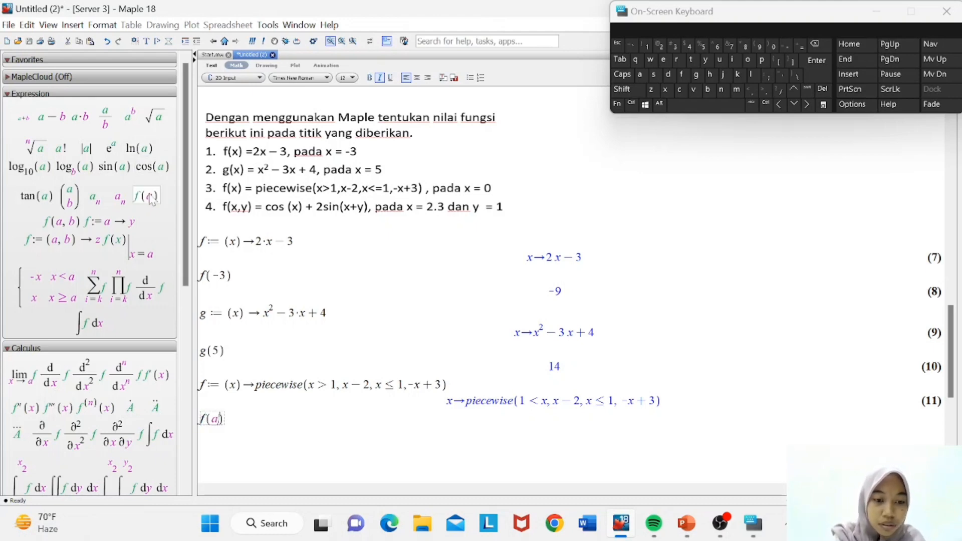
{"action": "key", "text": "BackSpace"}
{"action": "type", "text": "0"}
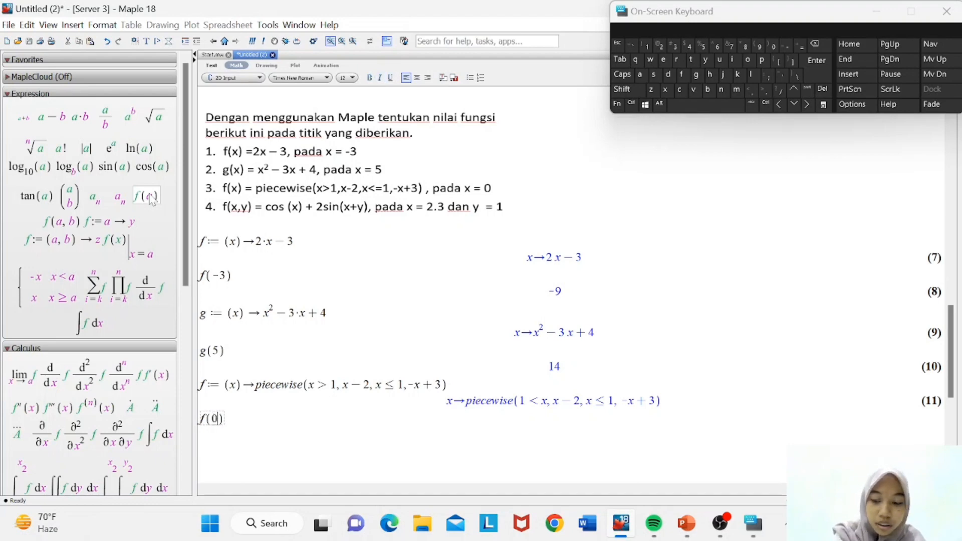
{"action": "key", "text": "Return"}
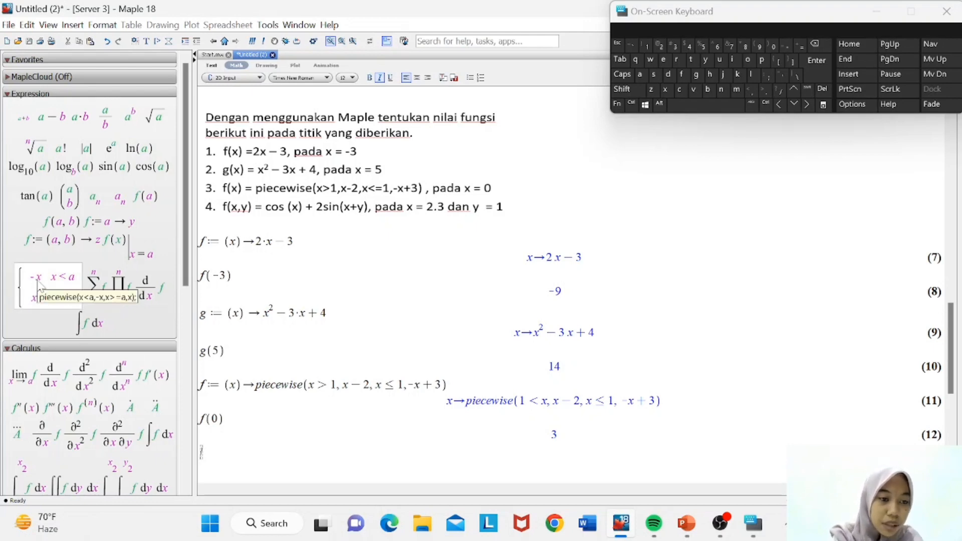
- Start another arrow definition, f := (x) ->, below f(0) and insert the two-case piecewise template as its body
{"action": "type", "text": "f"}
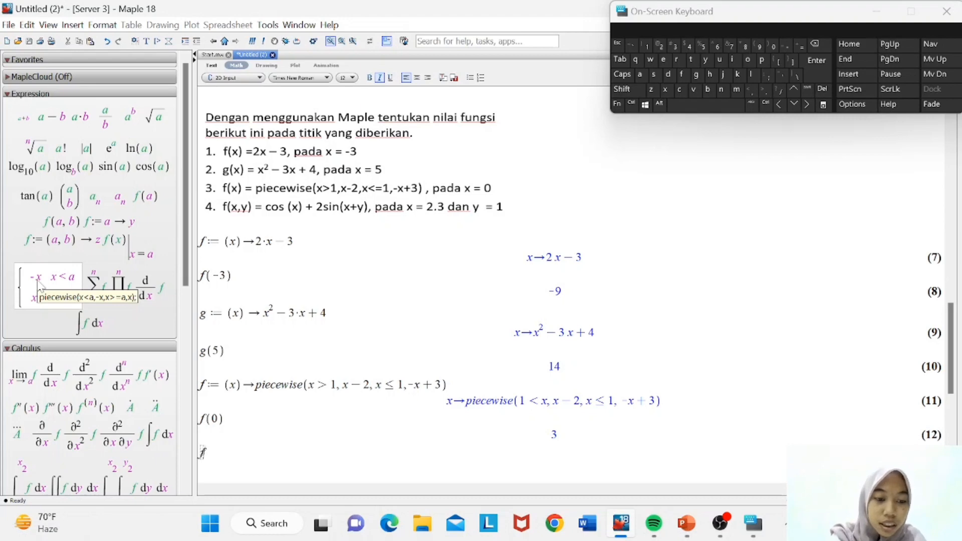
{"action": "type", "text": ":"}
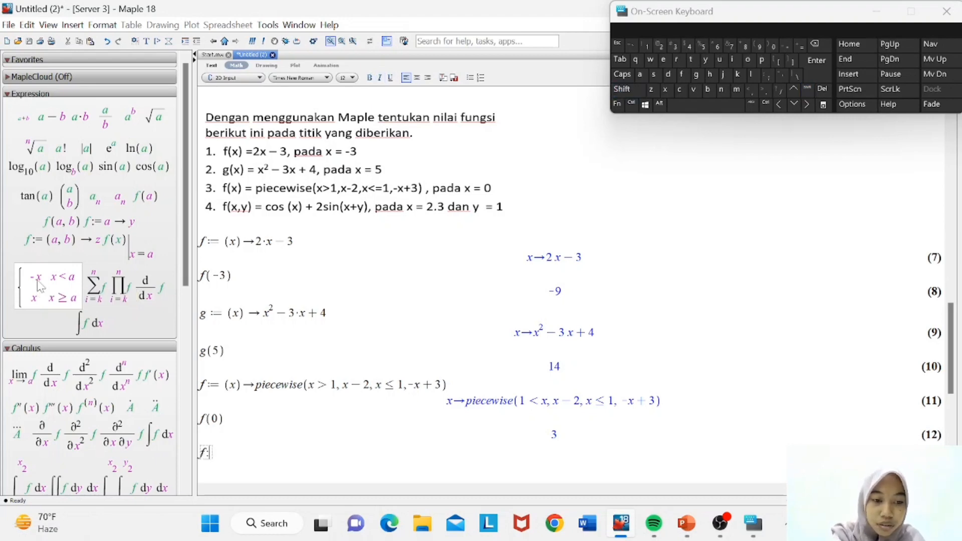
{"action": "type", "text": "="}
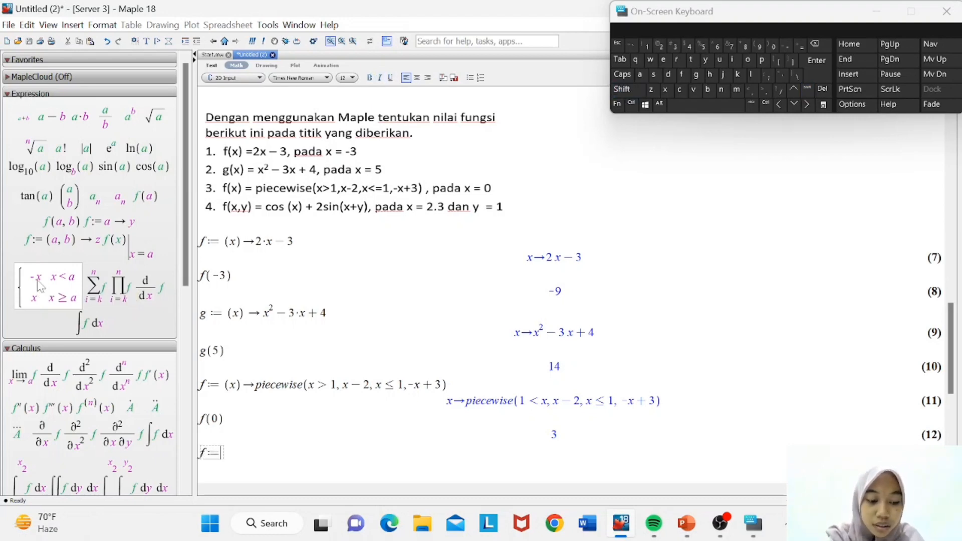
{"action": "left_click", "coordinate": [622, 88]}
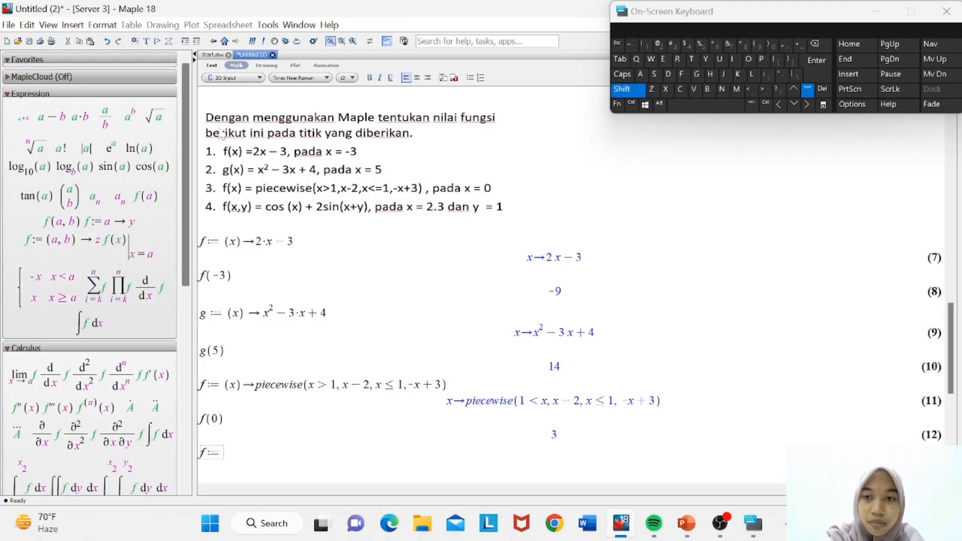
{"action": "left_click", "coordinate": [757, 48]}
{"action": "type", "text": "x)"}
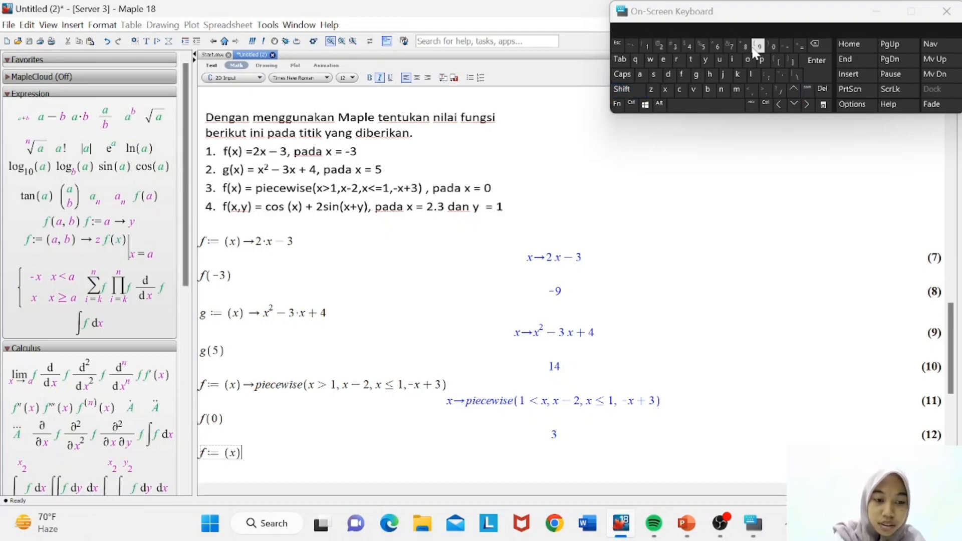
{"action": "type", "text": "-"}
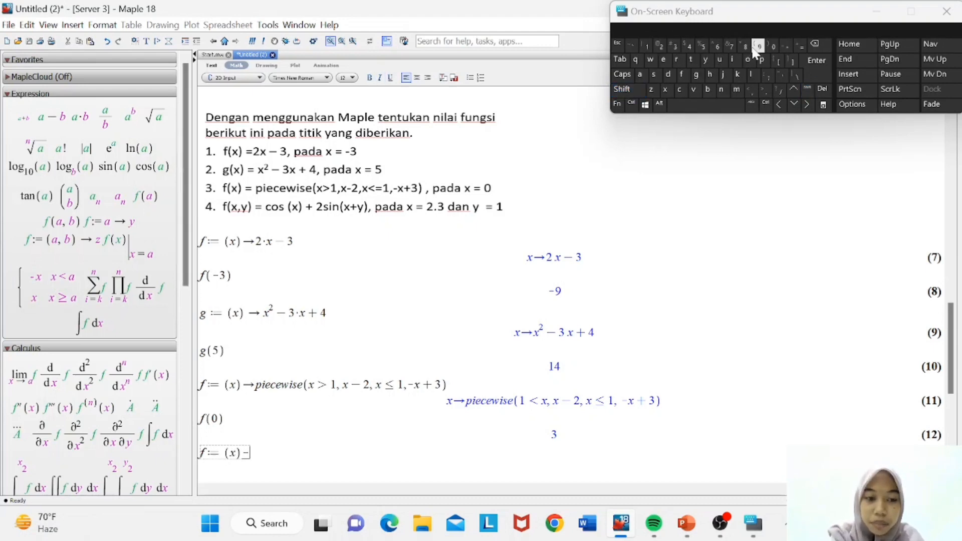
{"action": "type", "text": ">"}
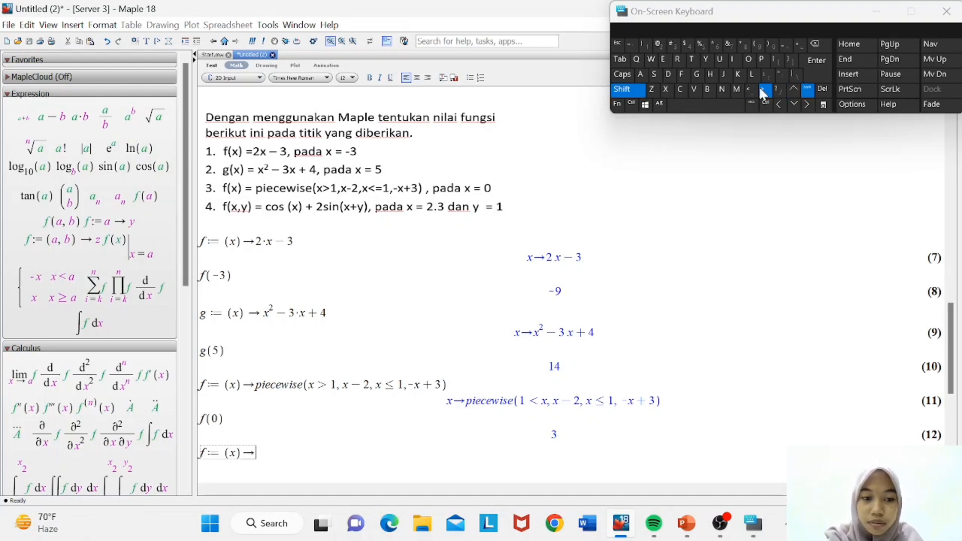
{"action": "left_click", "coordinate": [28, 288]}
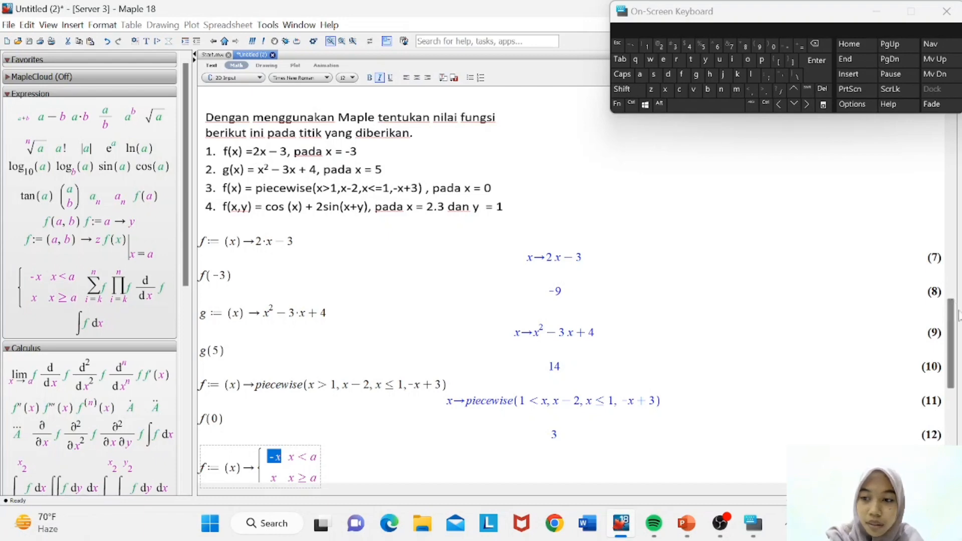
{"action": "left_click_drag", "start_coordinate": [952, 316], "coordinate": [951, 323]}
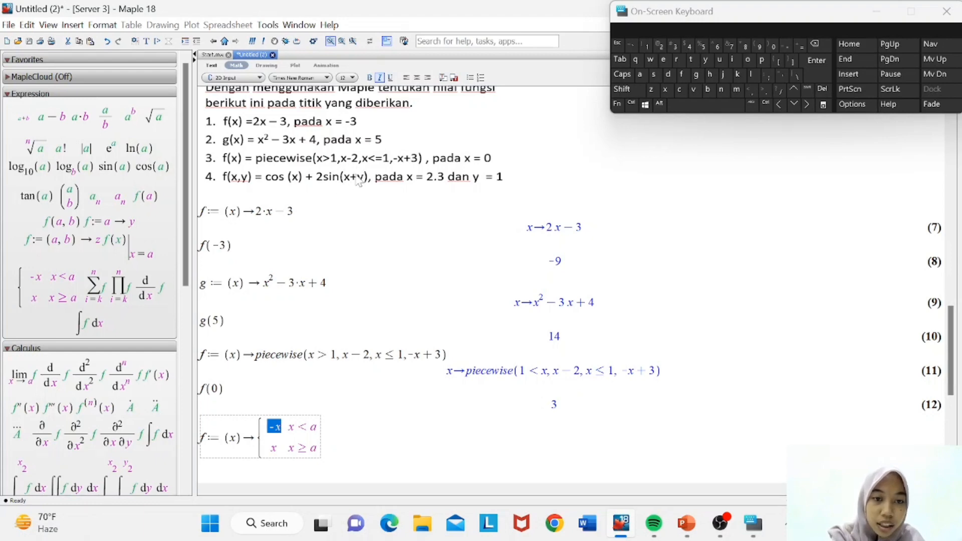
- Fill the first case of the piecewise template with the expression x-2 and the condition x>1
{"action": "type", "text": "x-2"}
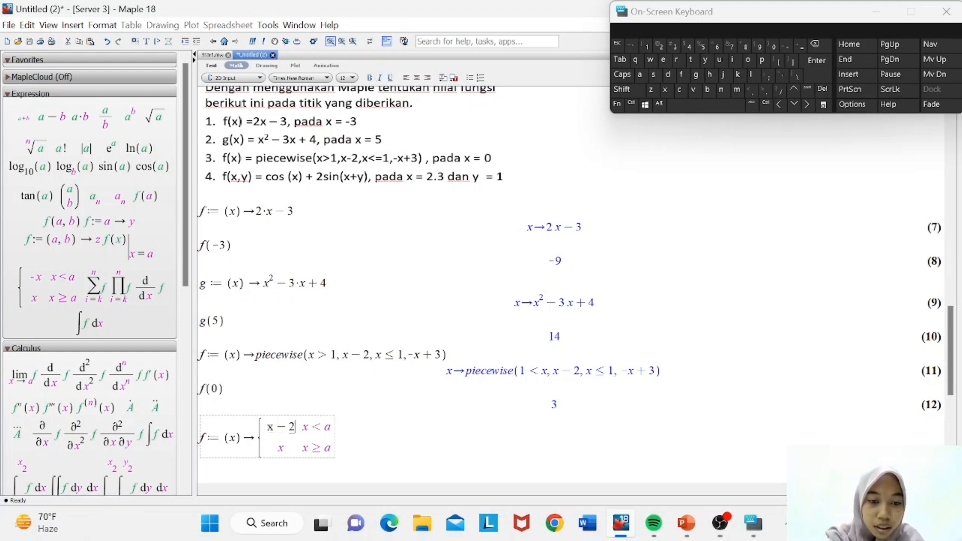
{"action": "key", "text": "Tab"}
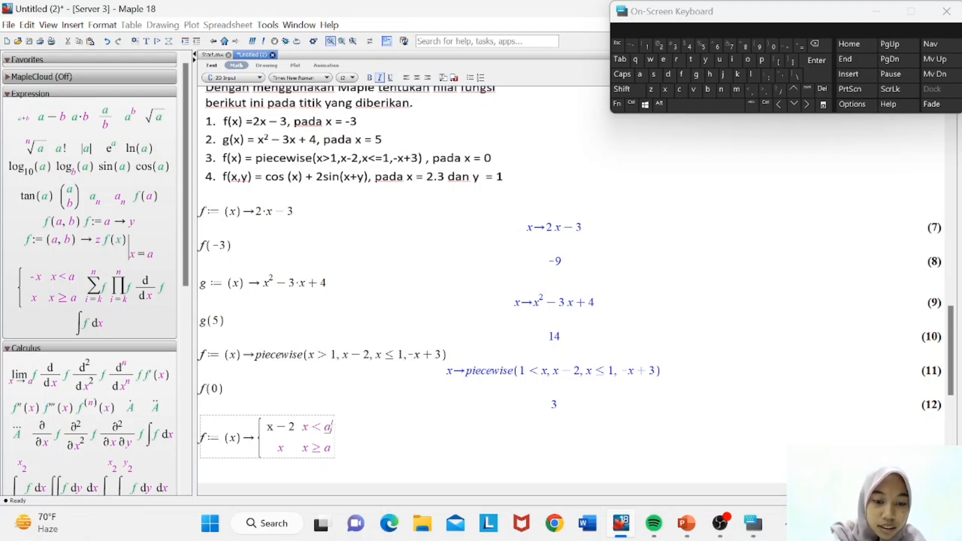
{"action": "key", "text": "BackSpace"}
{"action": "key", "text": "BackSpace"}
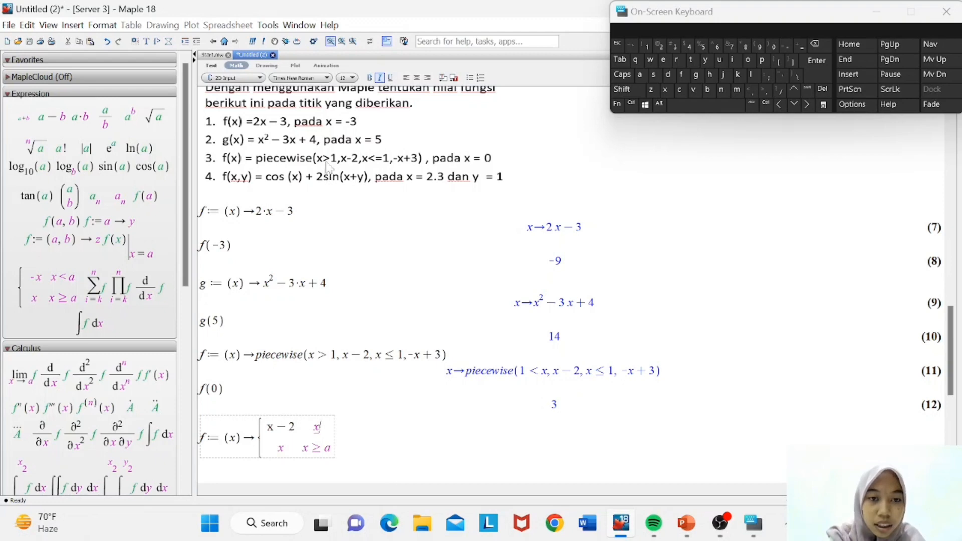
{"action": "key", "text": "shift"}
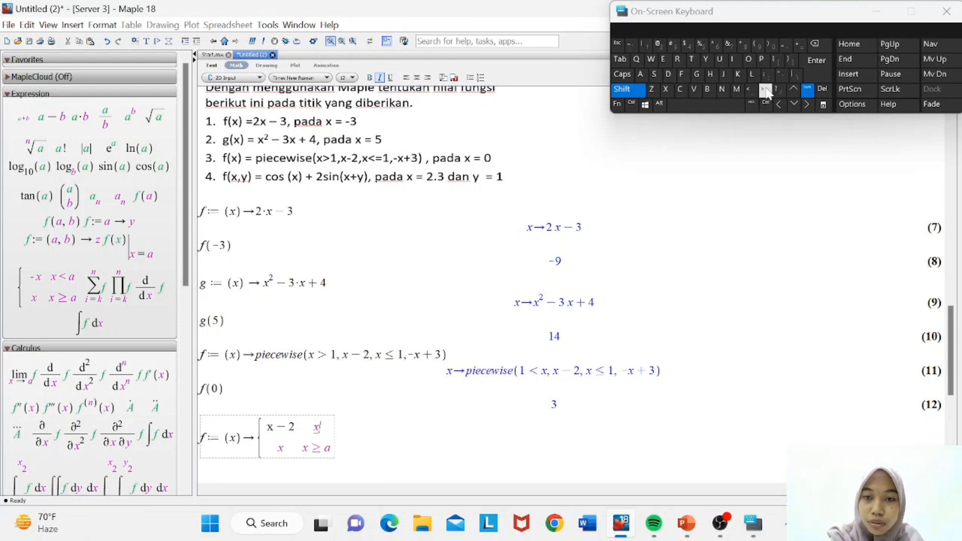
{"action": "type", "text": ">1"}
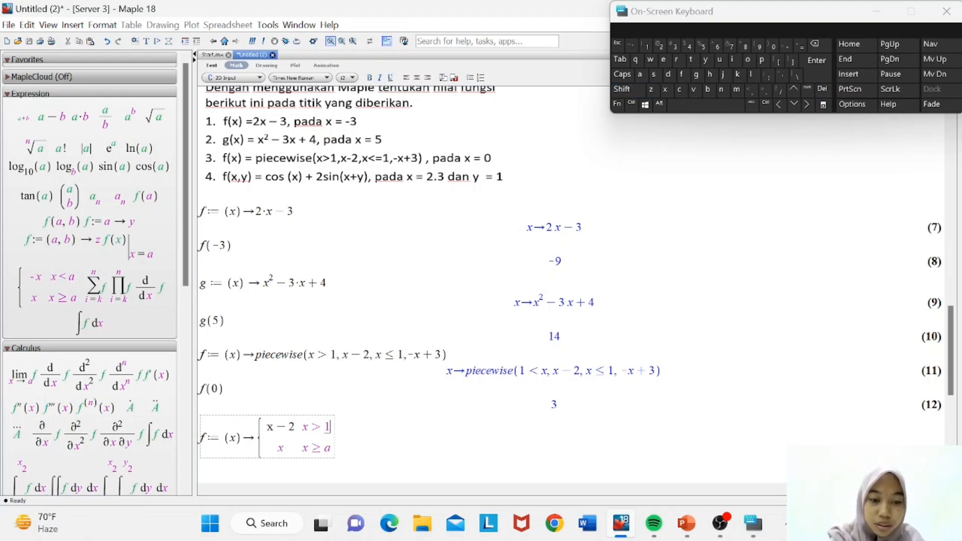
- Fill the second case of the piecewise template with -x+3 and the condition x<=1, and evaluate the definition
{"action": "key", "text": "Tab"}
{"action": "key", "text": "BackSpace"}
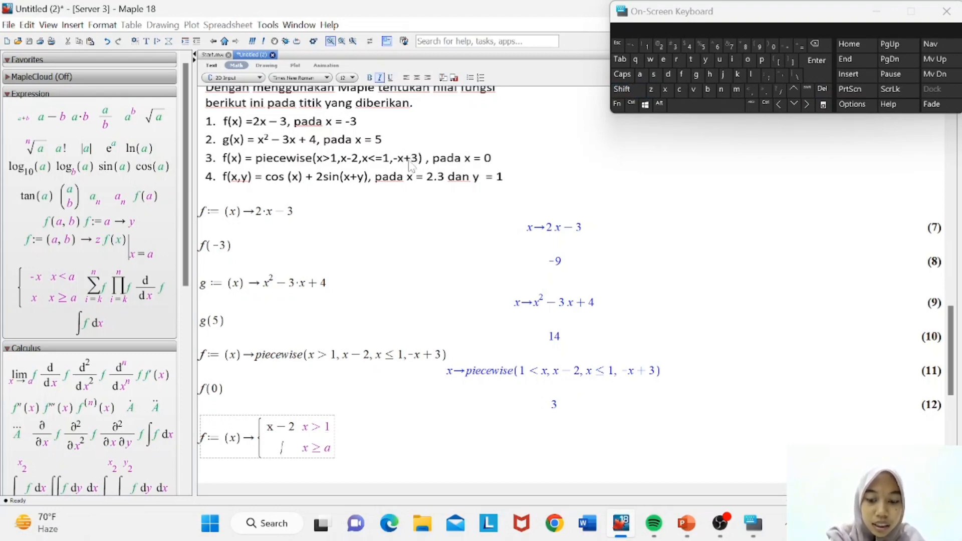
{"action": "type", "text": "-x"}
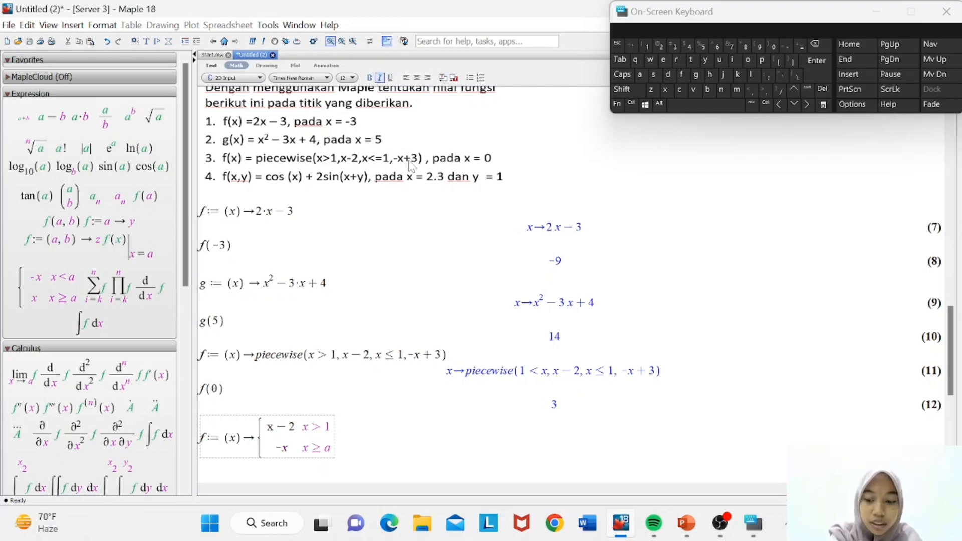
{"action": "type", "text": " + 3"}
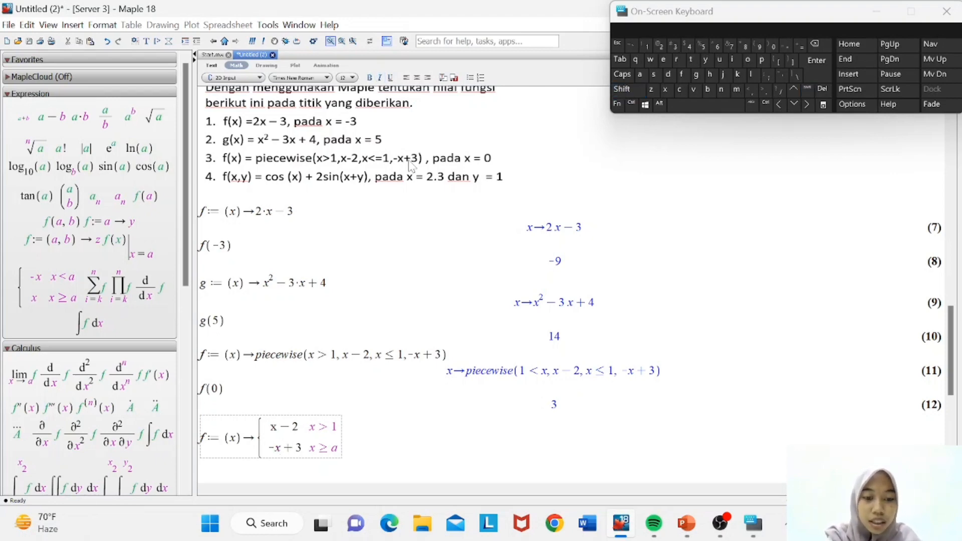
{"action": "key", "text": "Tab"}
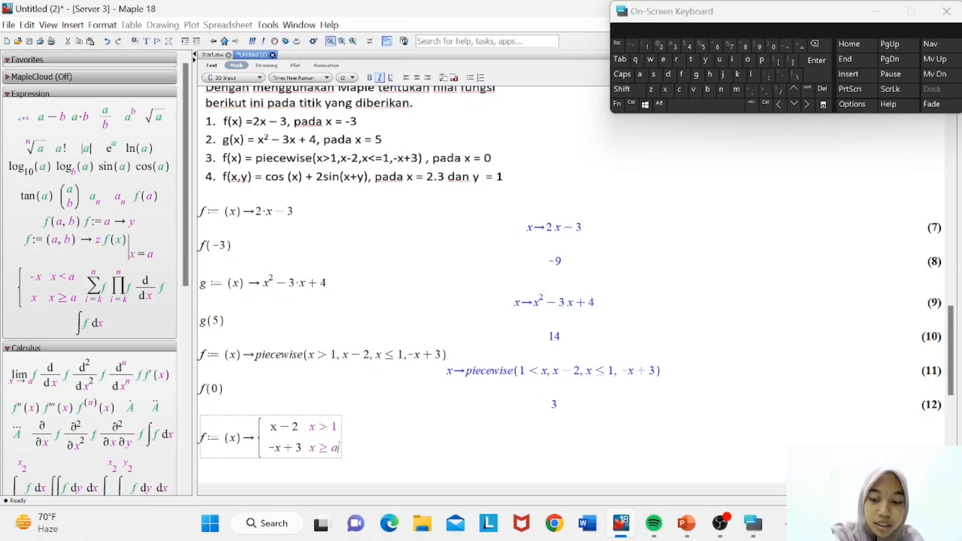
{"action": "type", "text": "x"}
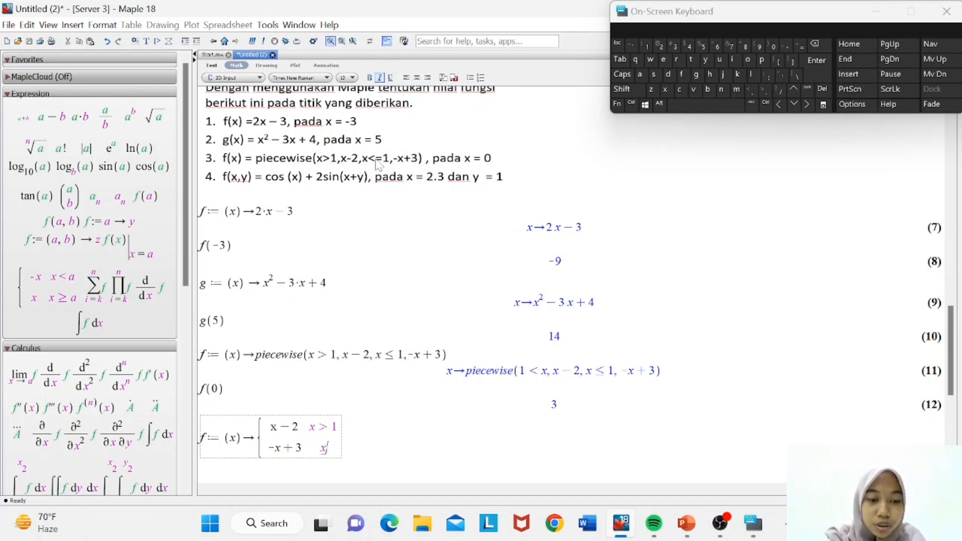
{"action": "type", "text": "<"}
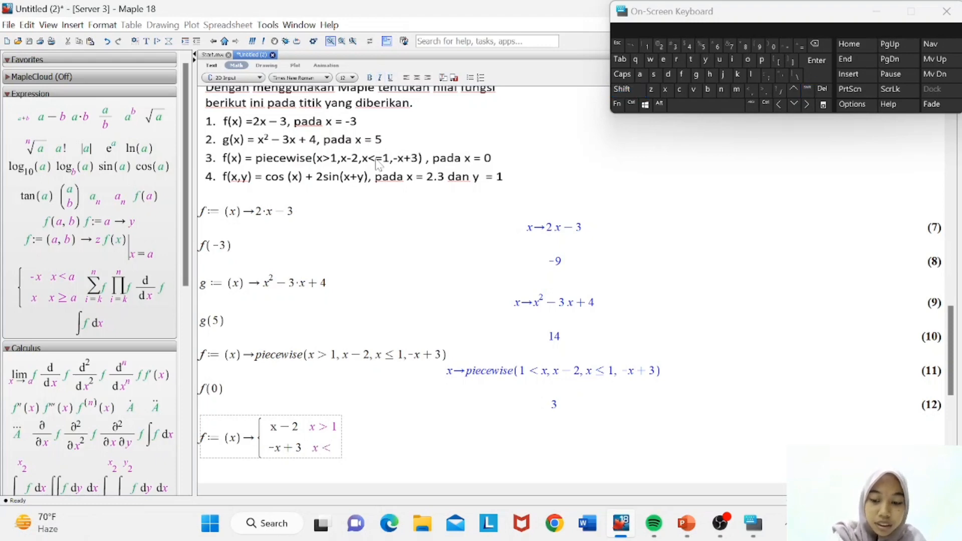
{"action": "type", "text": "=1"}
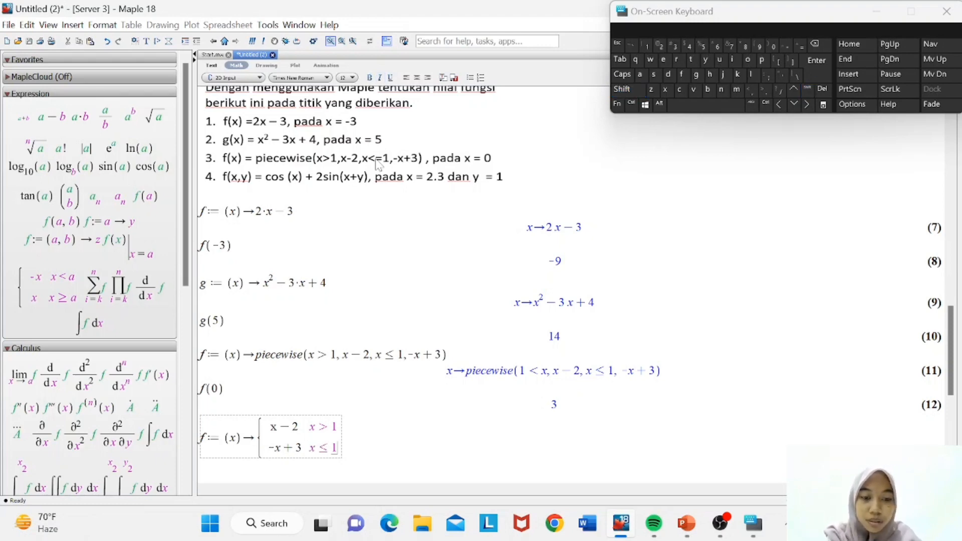
{"action": "key", "text": "Return"}
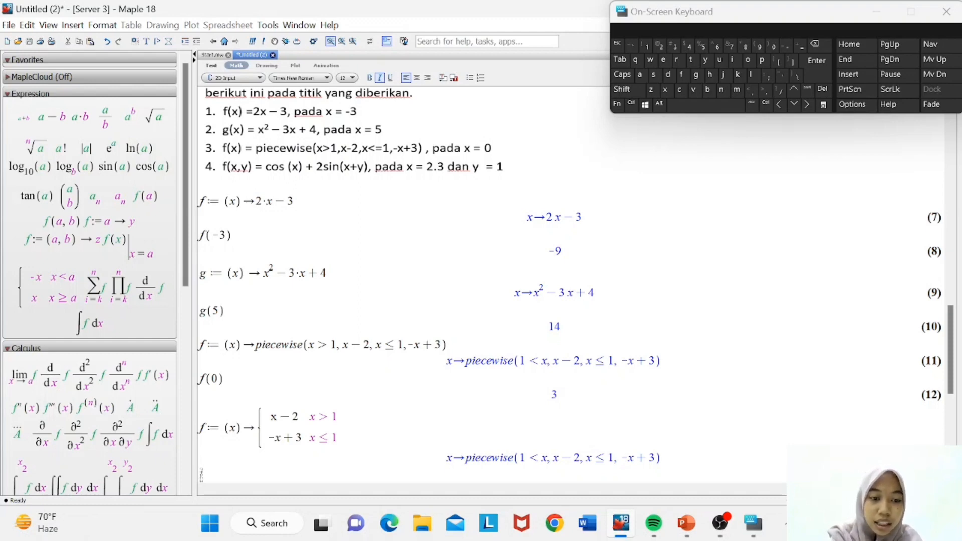
- Insert a function-call template below the template-based piecewise definition, set its argument to 0, and evaluate f(0)
{"action": "left_click", "coordinate": [145, 198]}
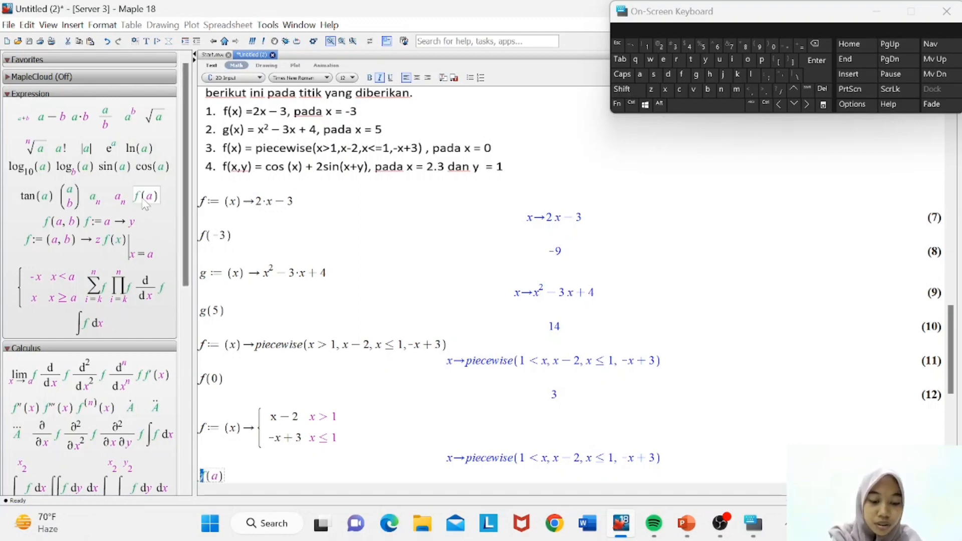
{"action": "key", "text": "Tab"}
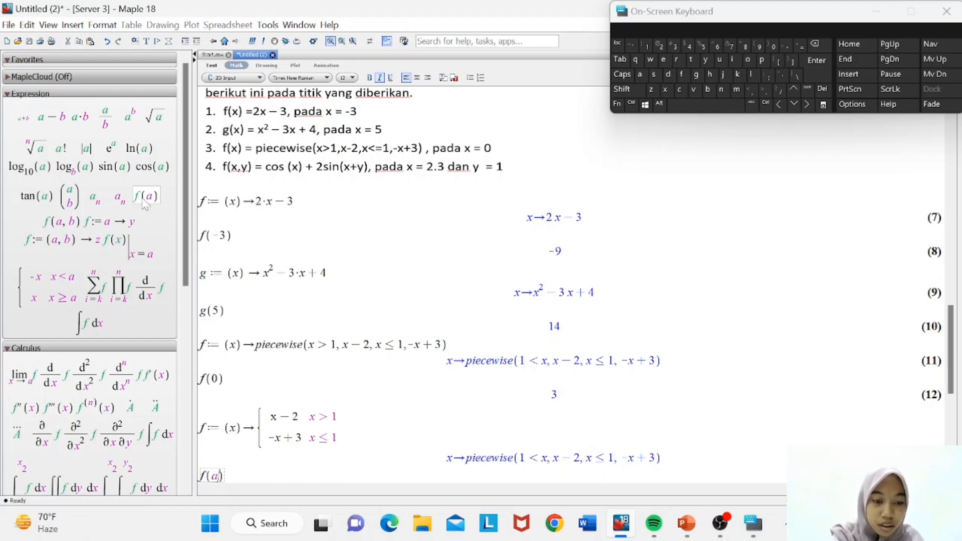
{"action": "key", "text": "BackSpace"}
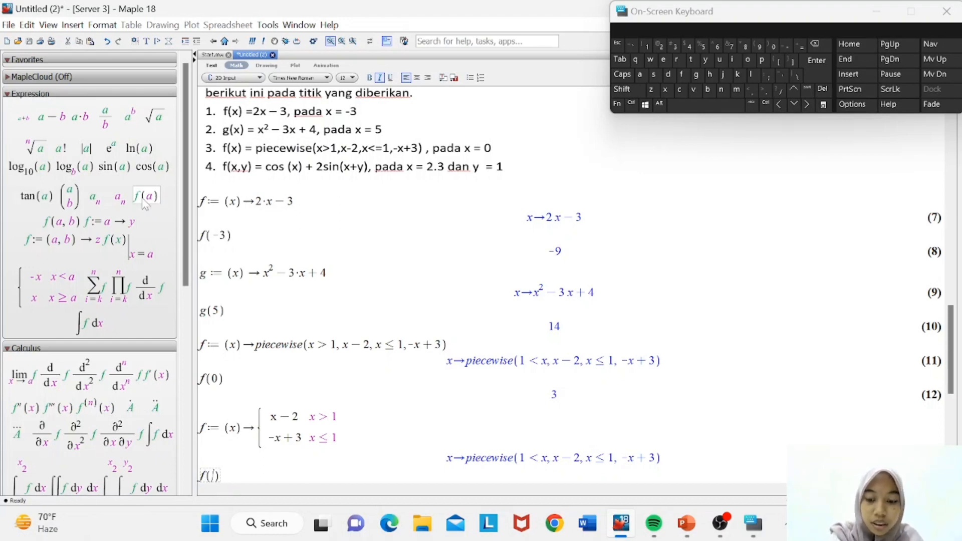
{"action": "type", "text": "0"}
{"action": "key", "text": "Return"}
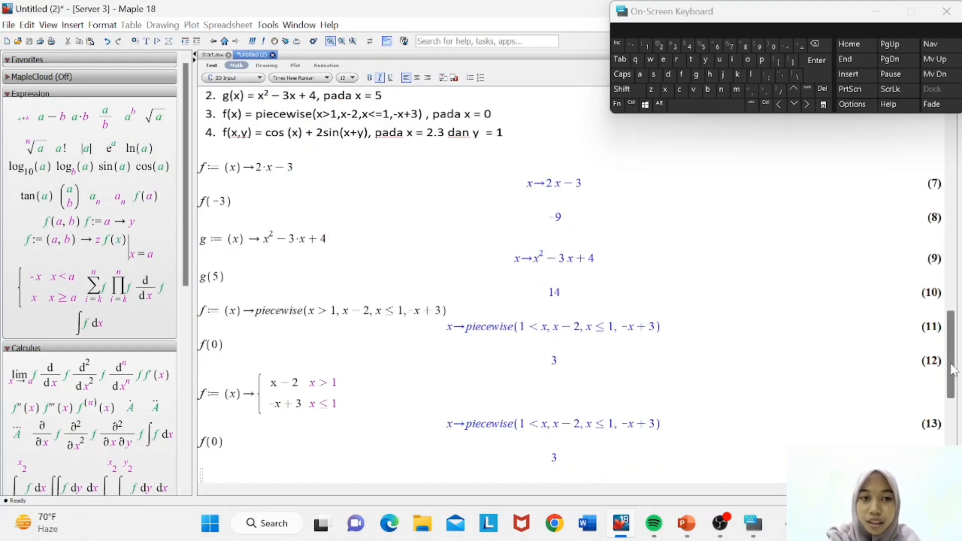
- Insert the two-variable arrow definition template below the last result, name its arguments x and y, and clear the body placeholder
{"action": "left_click_drag", "start_coordinate": [953, 369], "coordinate": [954, 373]}
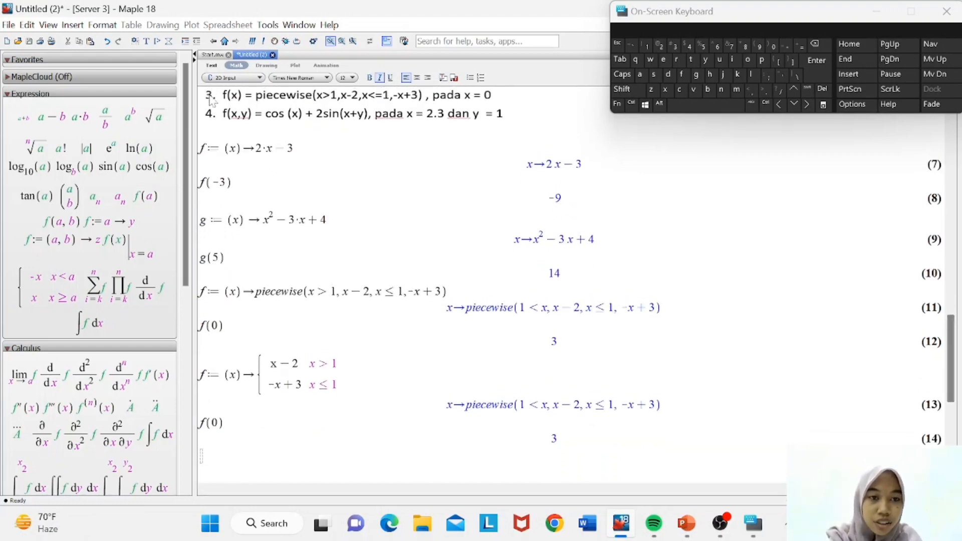
{"action": "left_click", "coordinate": [75, 245]}
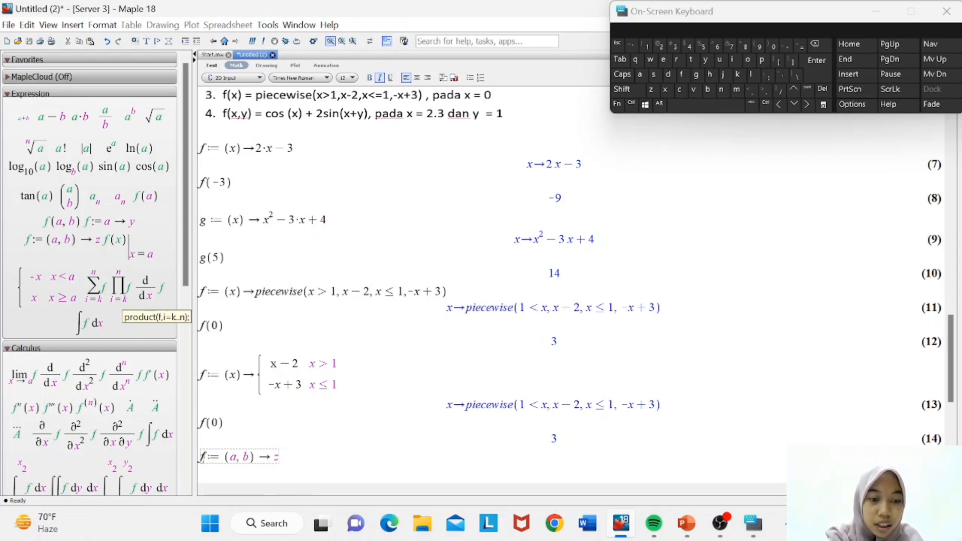
{"action": "key", "text": "Tab"}
{"action": "type", "text": "x"}
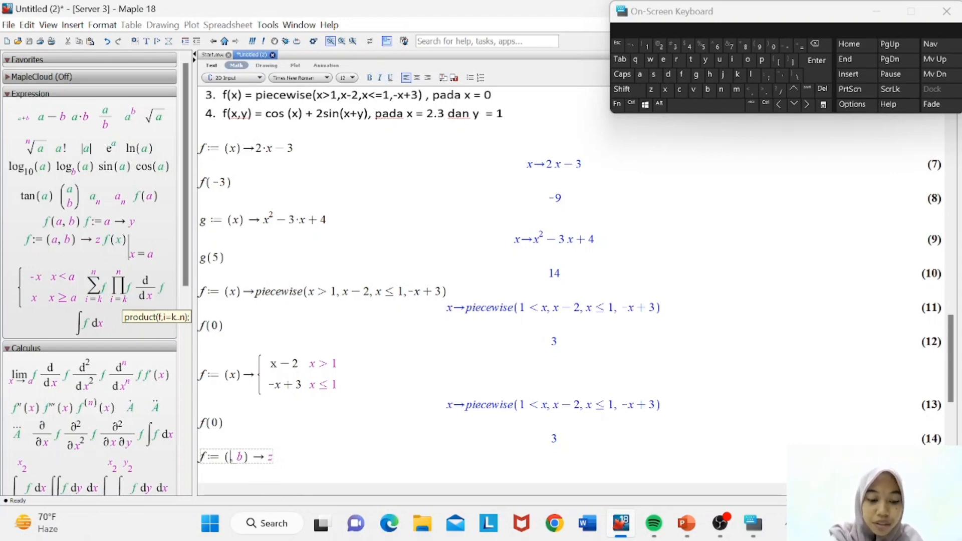
{"action": "key", "text": "Right"}
{"action": "key", "text": "Right"}
{"action": "key", "text": "Right"}
{"action": "key", "text": "BackSpace"}
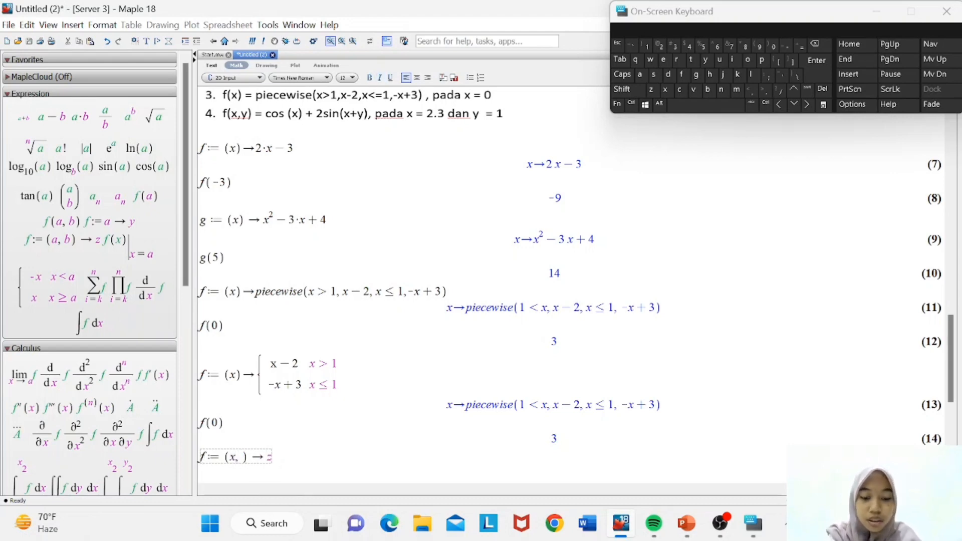
{"action": "type", "text": "y"}
{"action": "key", "text": "BackSpace"}
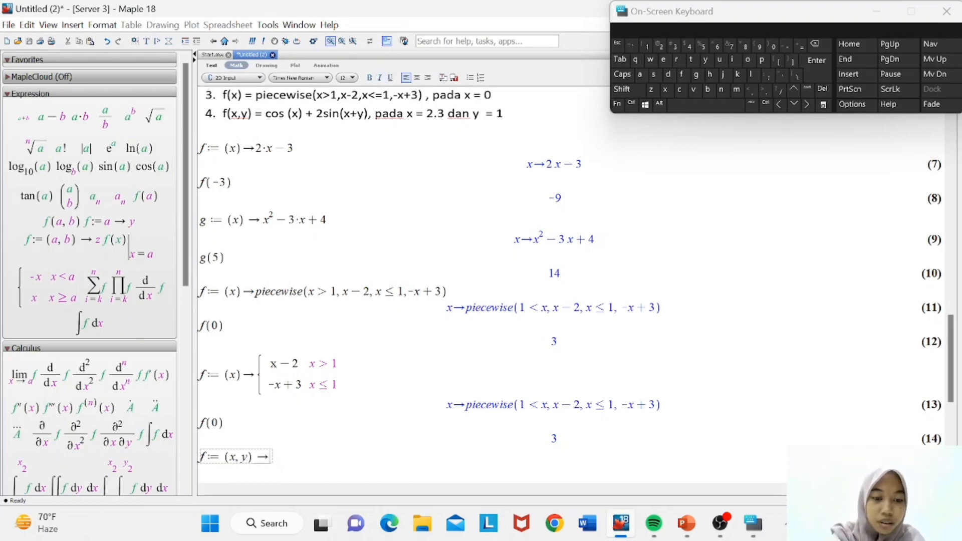
- Begin the body of the two-variable function f with cos(x) followed by a plus sign
{"action": "type", "text": "cos"}
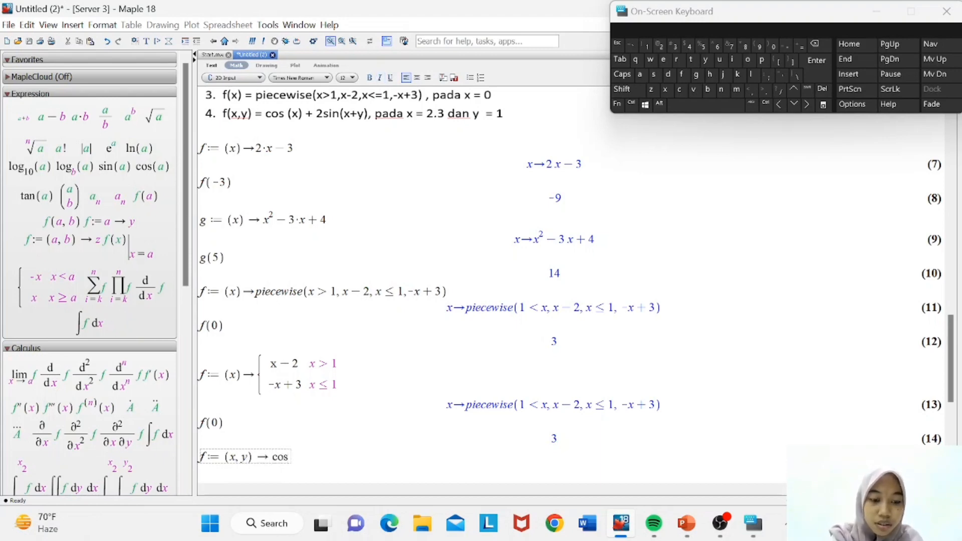
{"action": "left_click", "coordinate": [622, 88]}
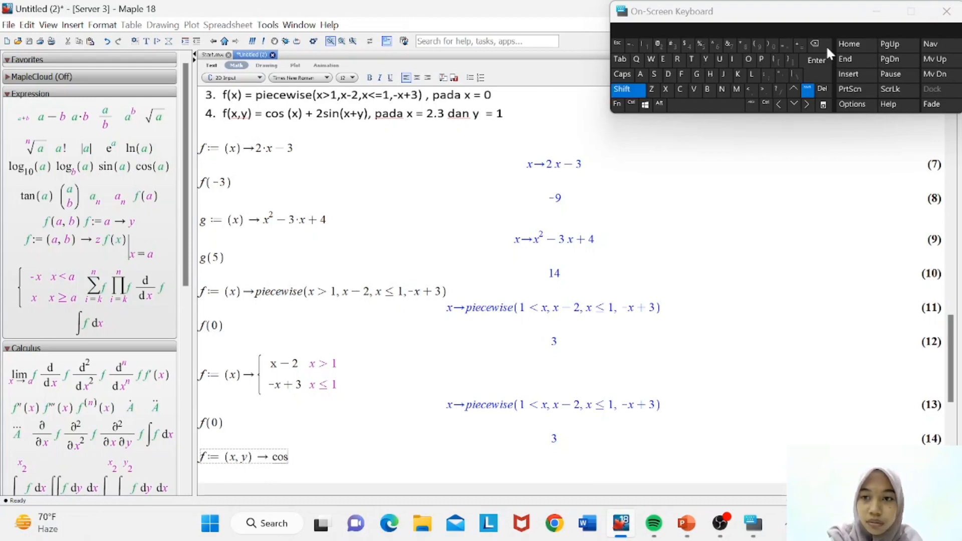
{"action": "left_click", "coordinate": [758, 46]}
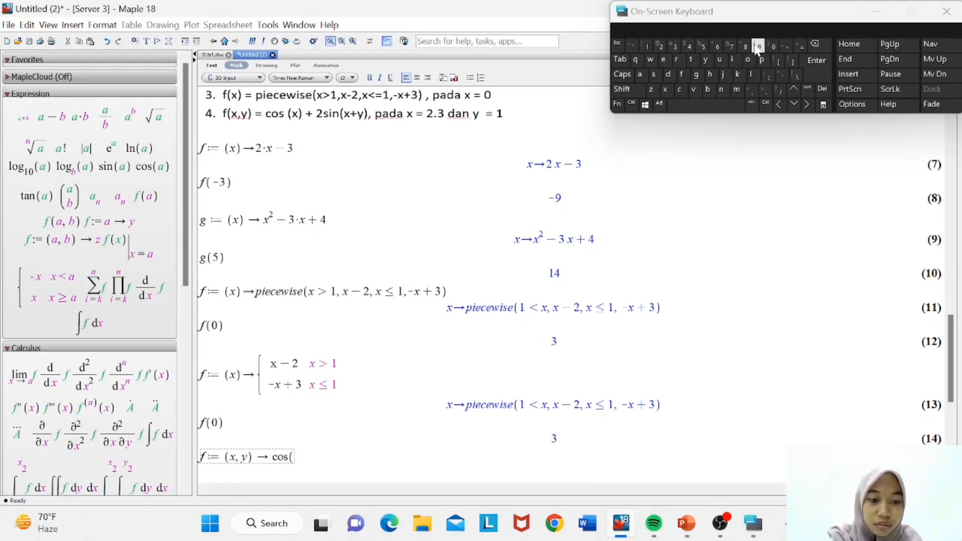
{"action": "type", "text": "x)"}
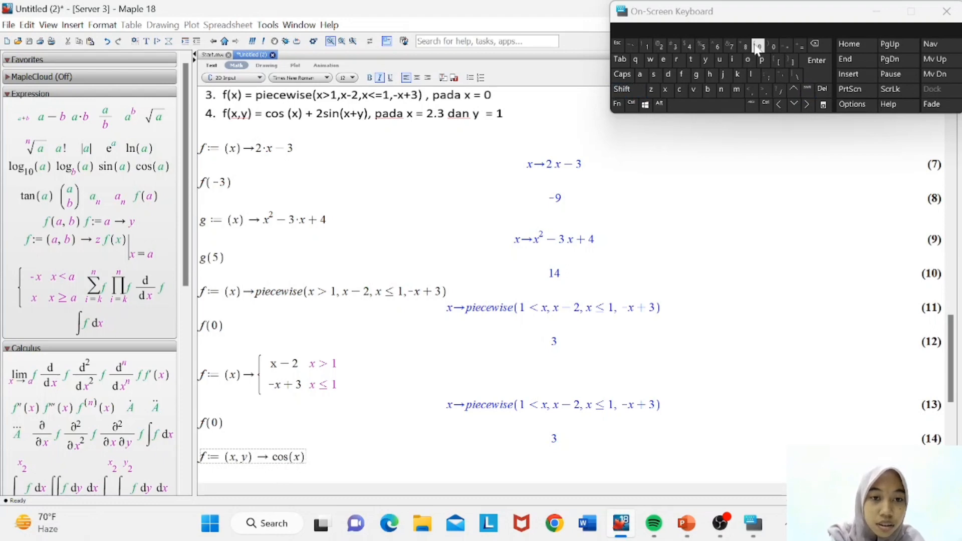
{"action": "type", "text": "+"}
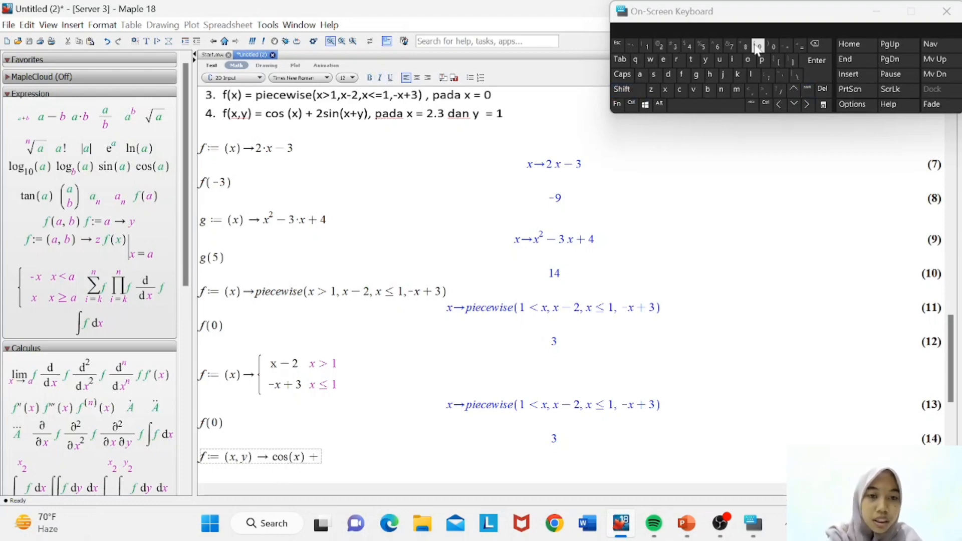
- Complete the body of f with 2*sin(x+y), using the sine template, and evaluate the definition
{"action": "type", "text": "2*"}
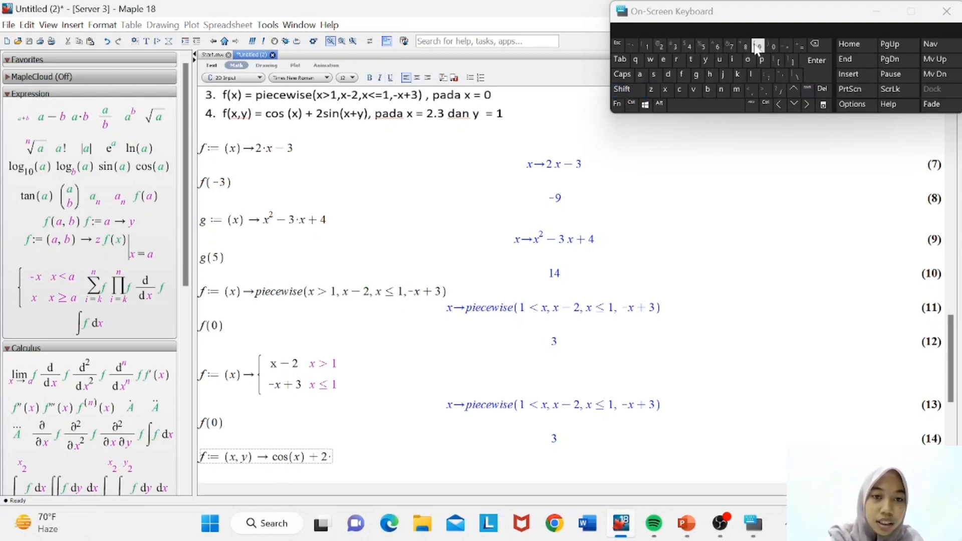
{"action": "left_click", "coordinate": [108, 169]}
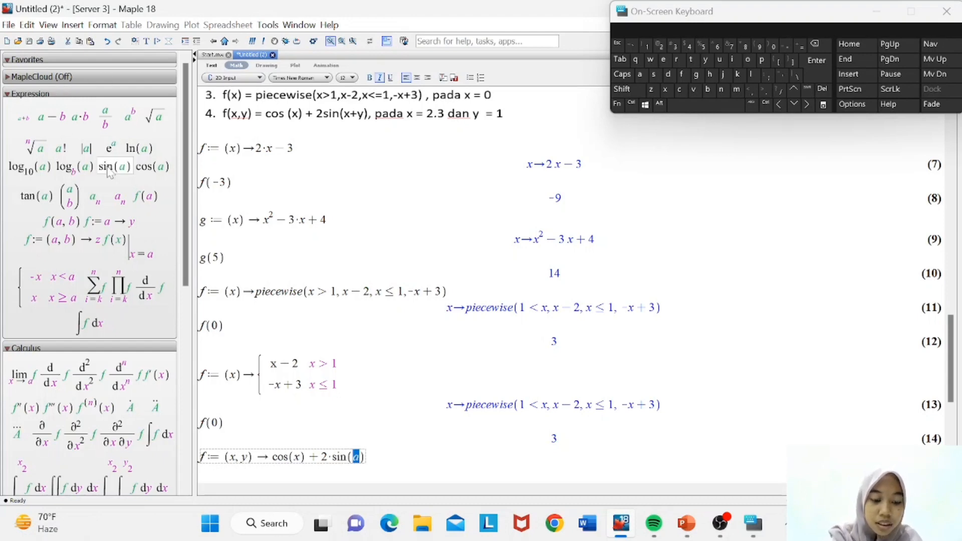
{"action": "type", "text": "x + "}
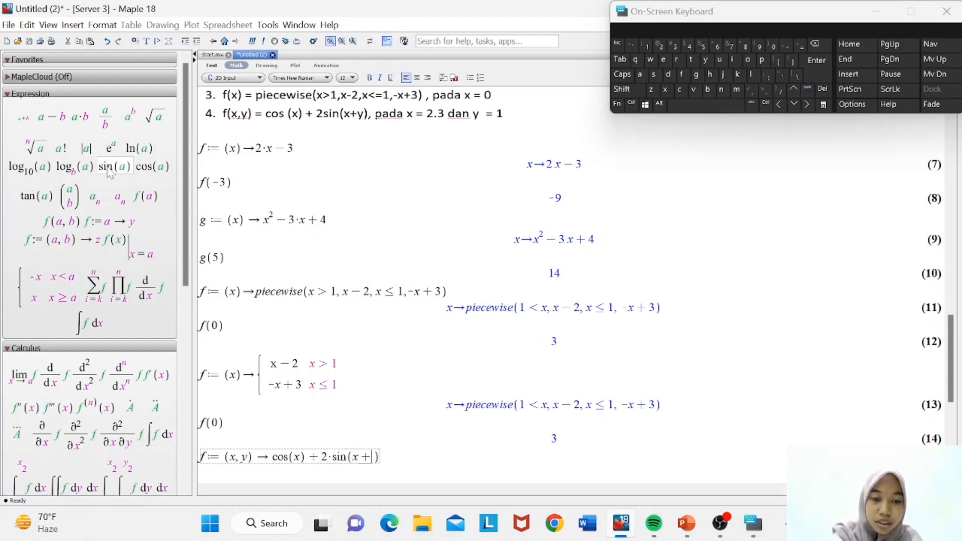
{"action": "type", "text": "y"}
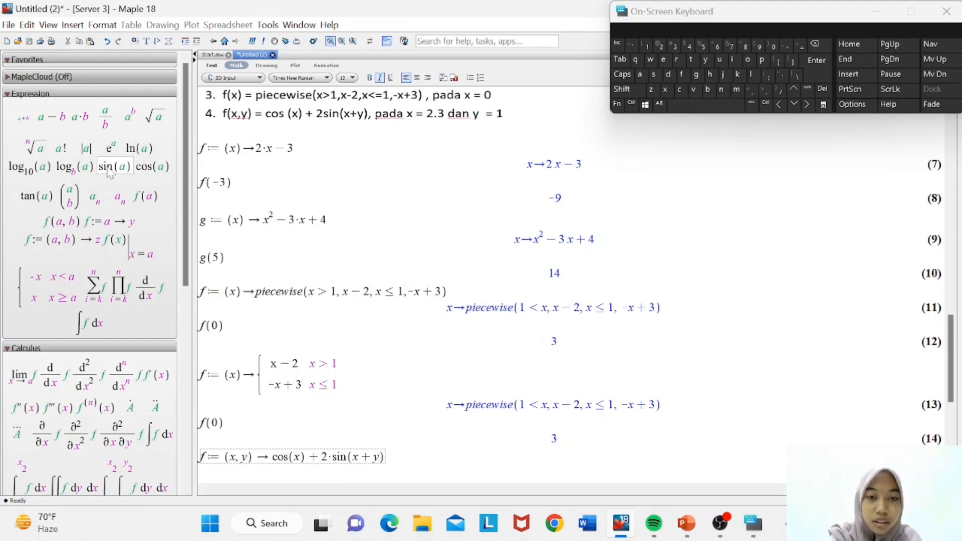
{"action": "key", "text": "Return"}
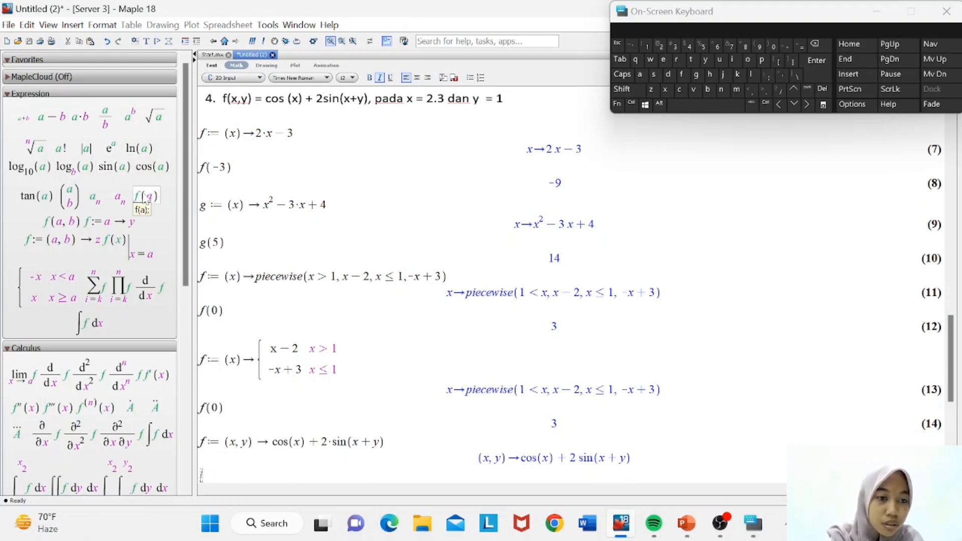
- Insert a function-call template for f, replace its argument placeholder with 2.3, 1, and evaluate it
{"action": "left_click", "coordinate": [144, 198]}
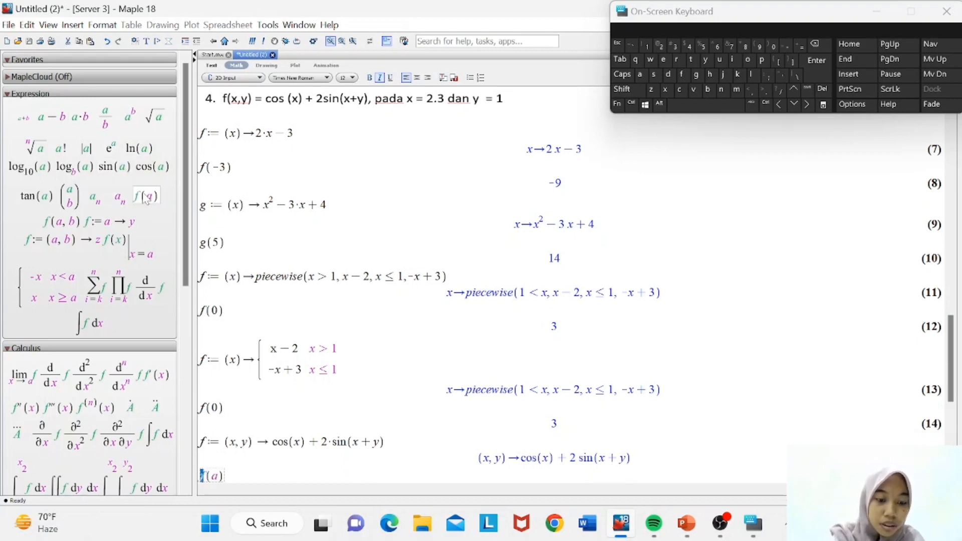
{"action": "key", "text": "Right"}
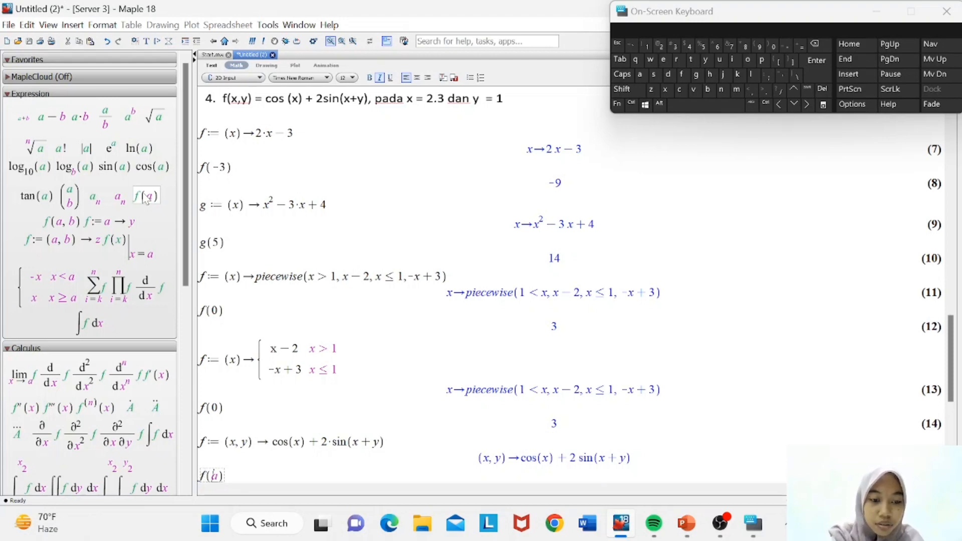
{"action": "key", "text": "Delete"}
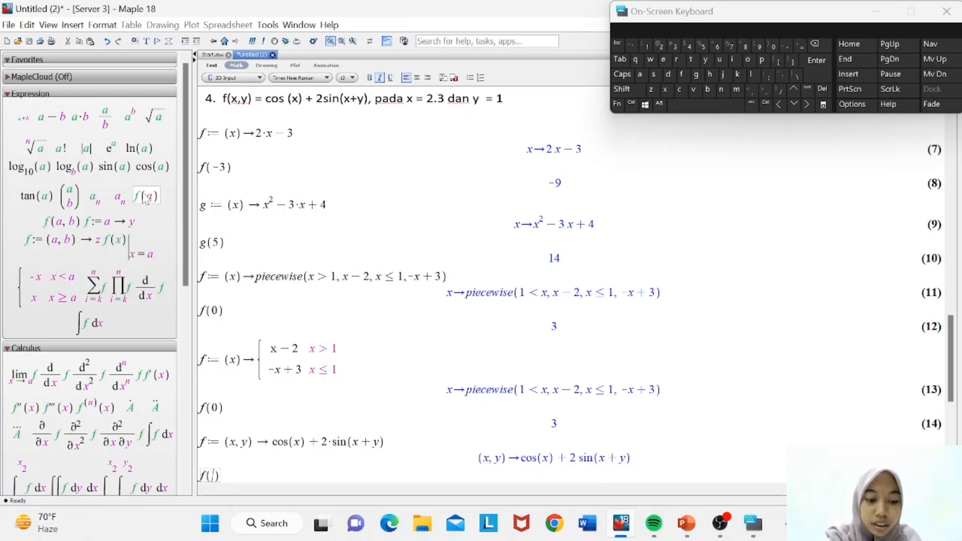
{"action": "type", "text": "2.3"}
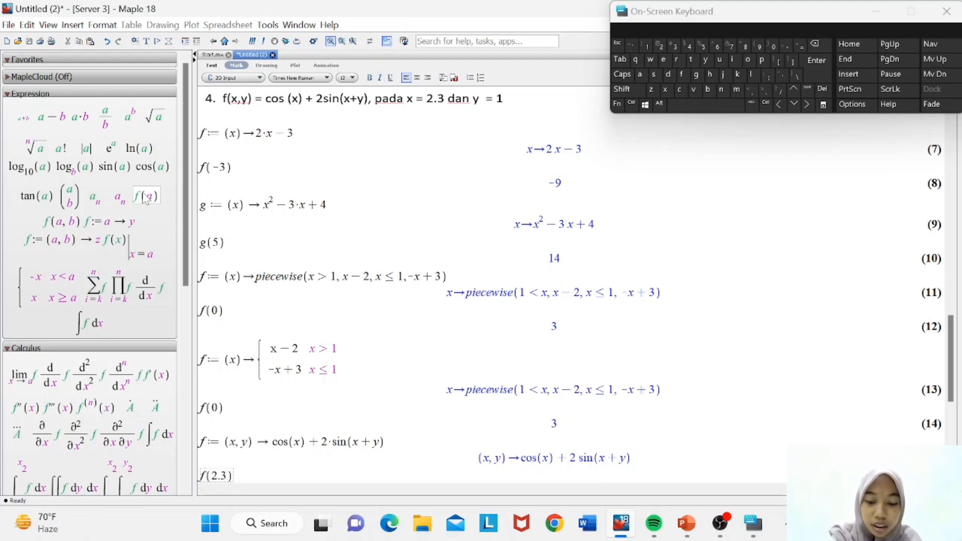
{"action": "type", "text": ", 1"}
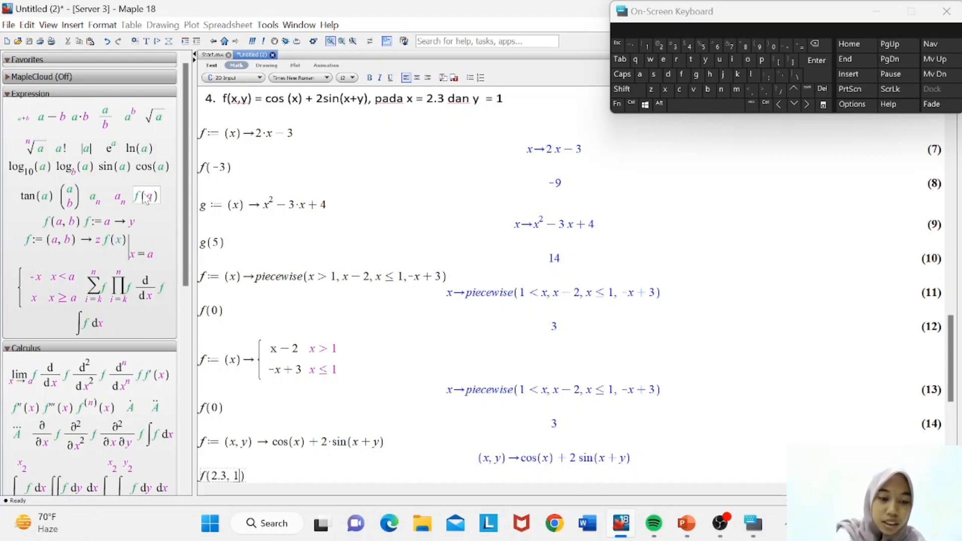
{"action": "key", "text": "Return"}
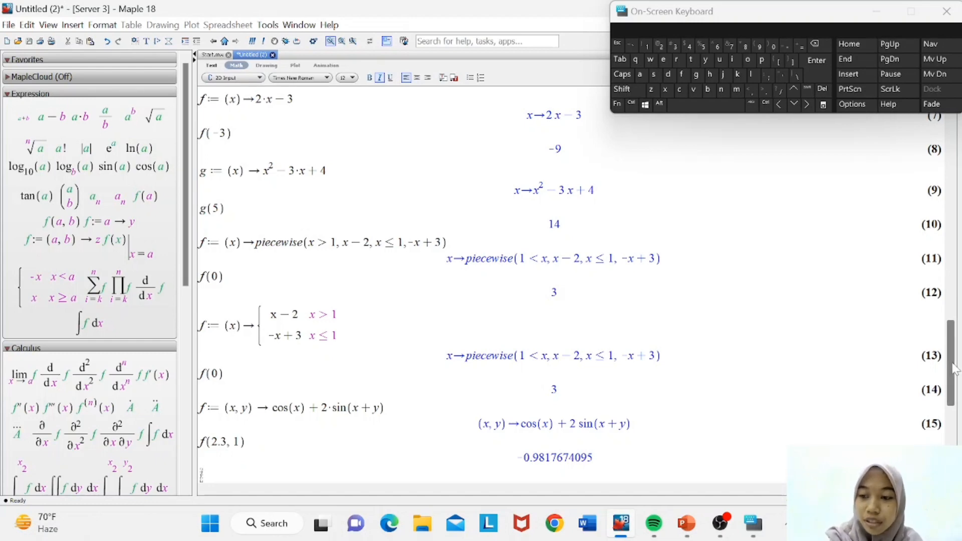
{"action": "left_click_drag", "start_coordinate": [953, 348], "coordinate": [894, 382]}
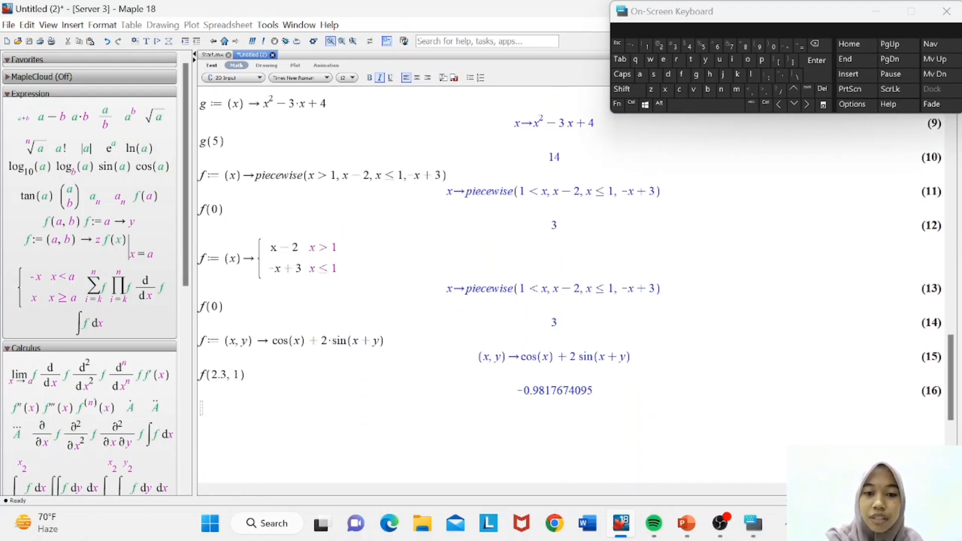